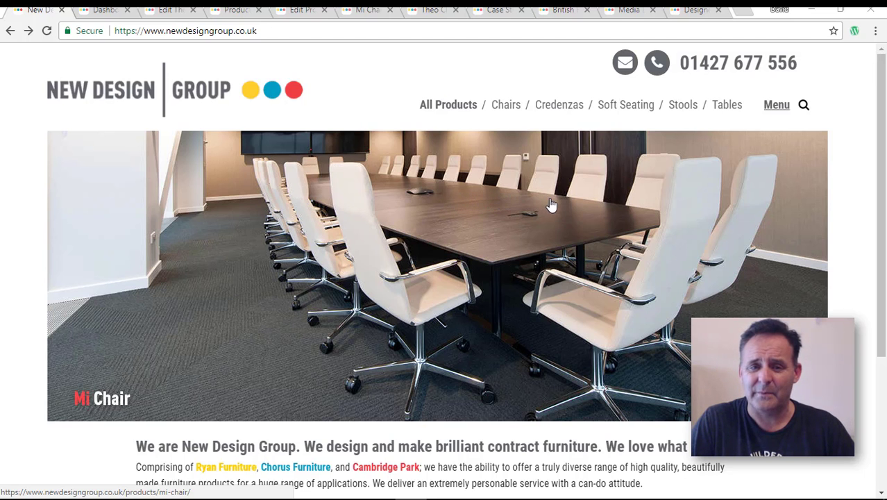
scroll(597, 222, "down", 1)
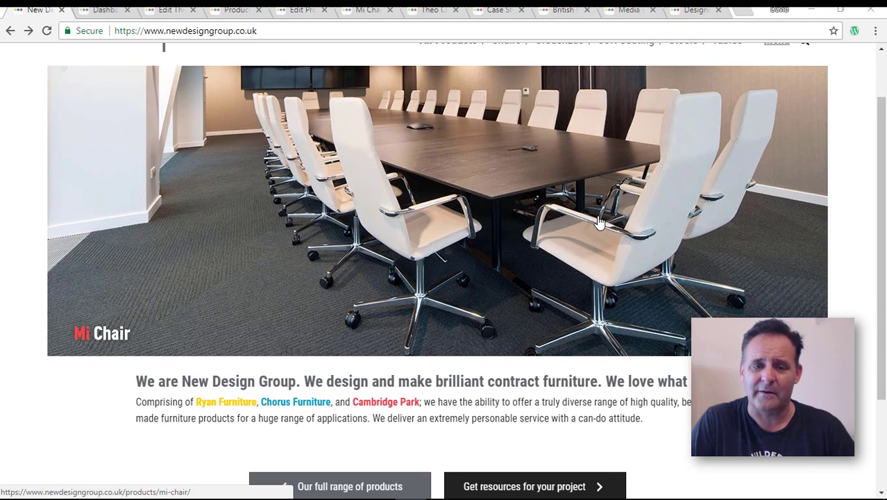
scroll(602, 224, "up", 1)
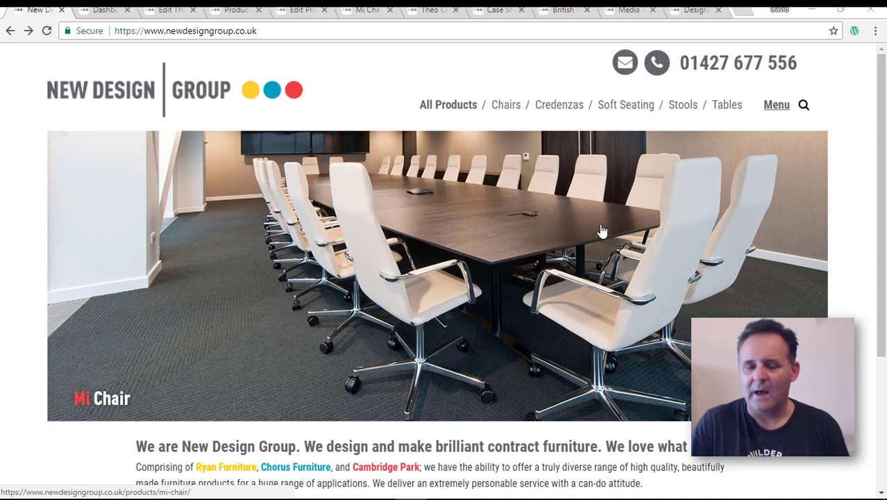
- View the product listing page and the case studies gallery
left_click(242, 12)
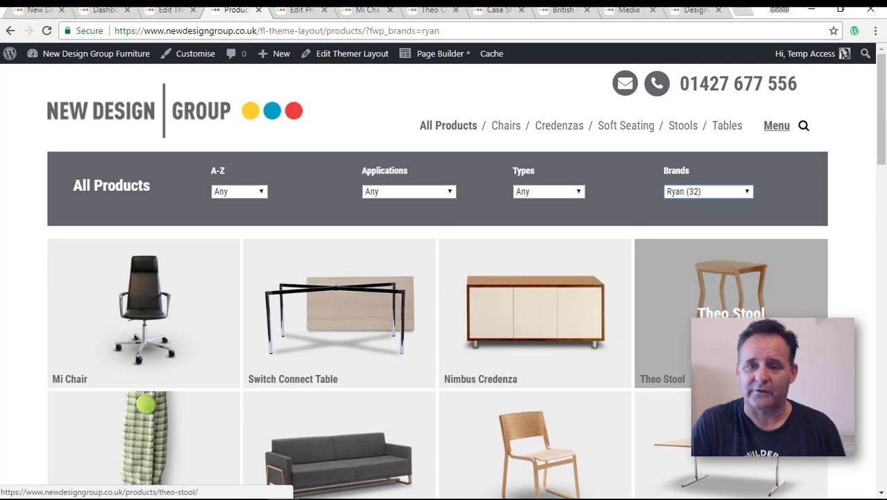
left_click(501, 10)
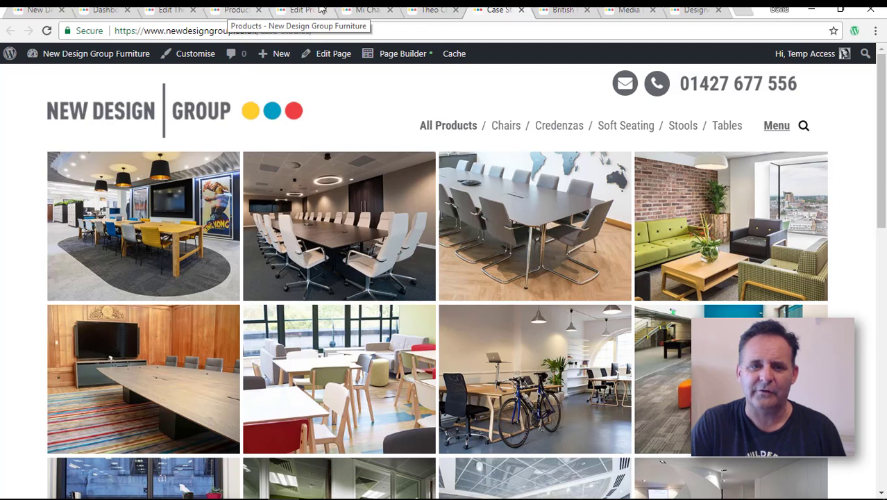
- Go to the Mi Chair product page, view its brown armrest close-up enlarged, and close the enlarged image
left_click(369, 11)
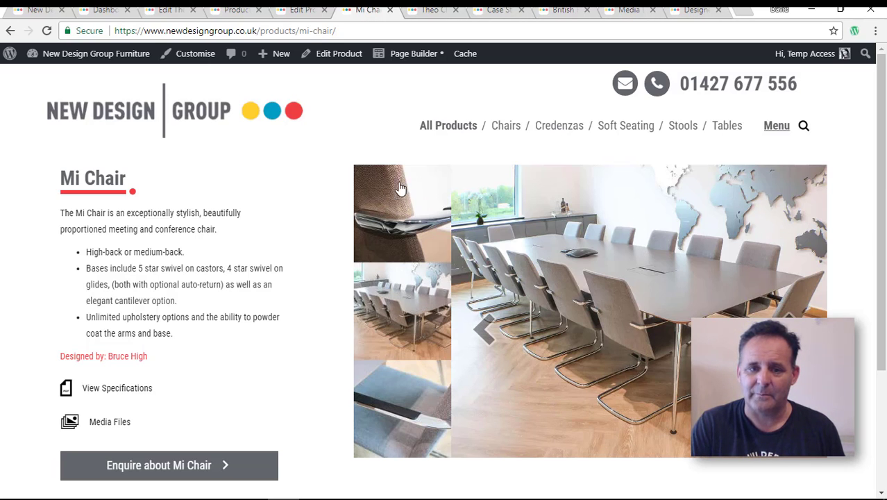
left_click(406, 213)
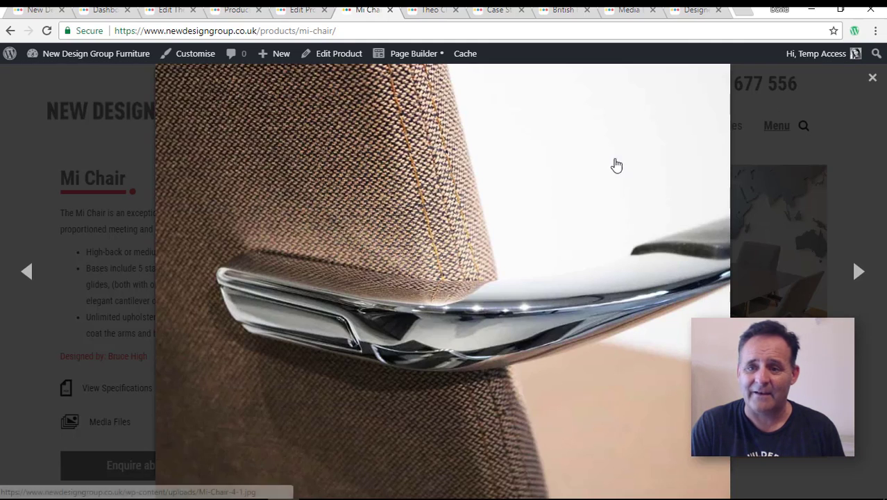
left_click(872, 86)
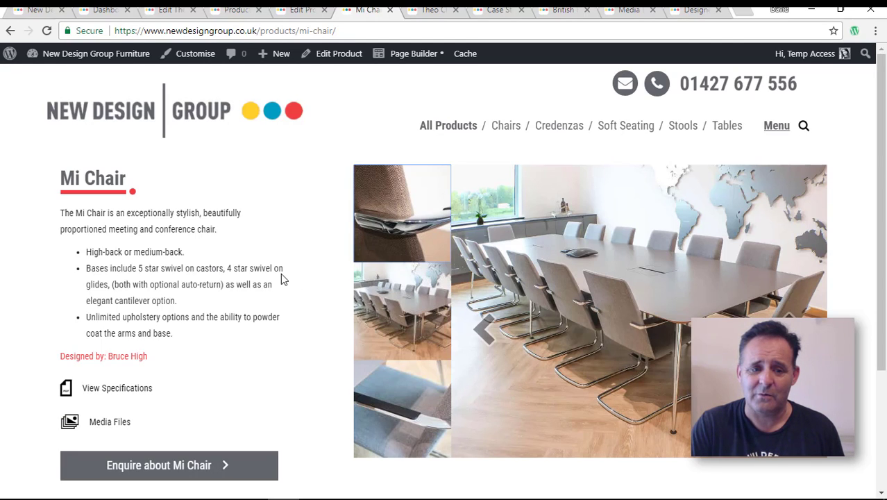
- Open the Mi Chair enquiry form, highlight the product name in its heading, and close the form
left_click(187, 466)
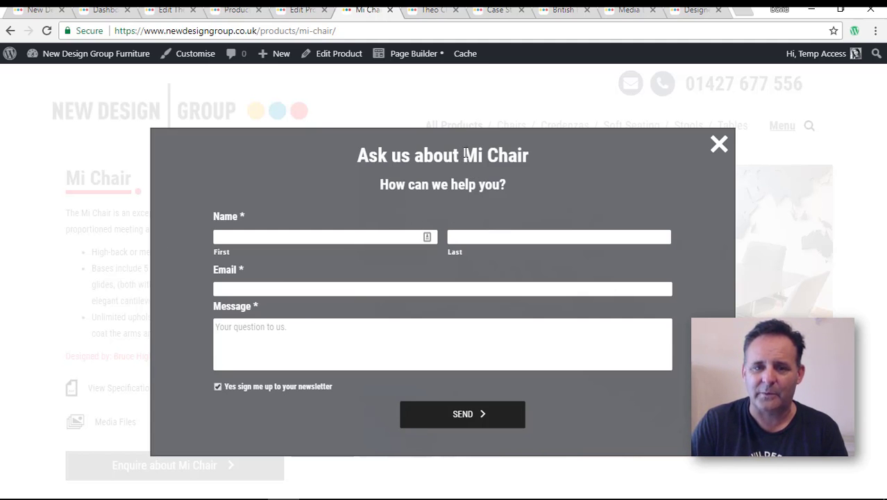
left_click_drag(464, 155, 528, 158)
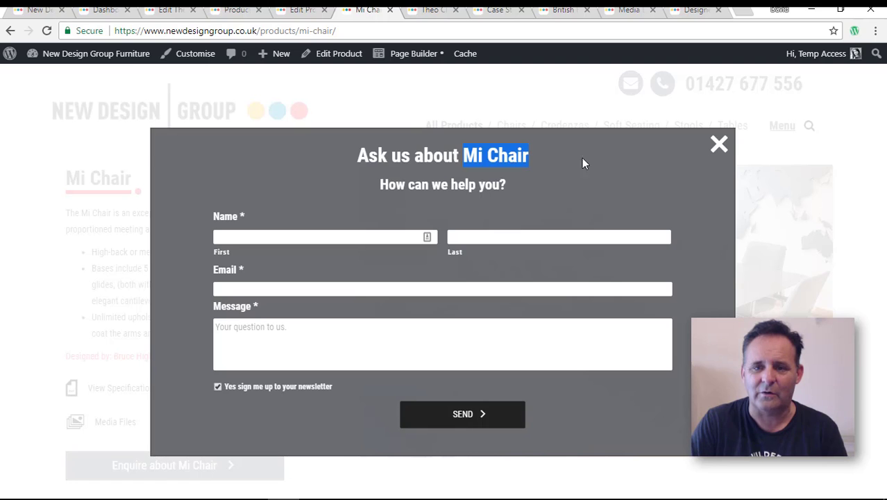
left_click(718, 147)
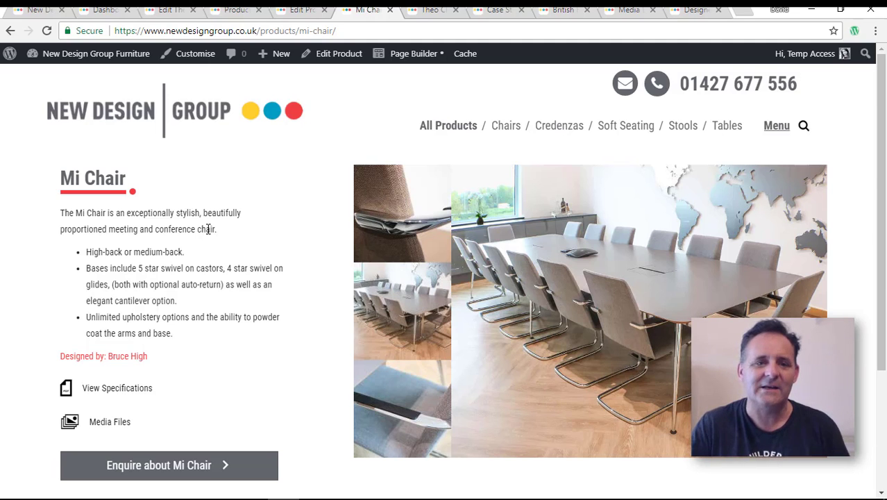
- Return to the product listing and set the Brands filter to Any
left_click(236, 10)
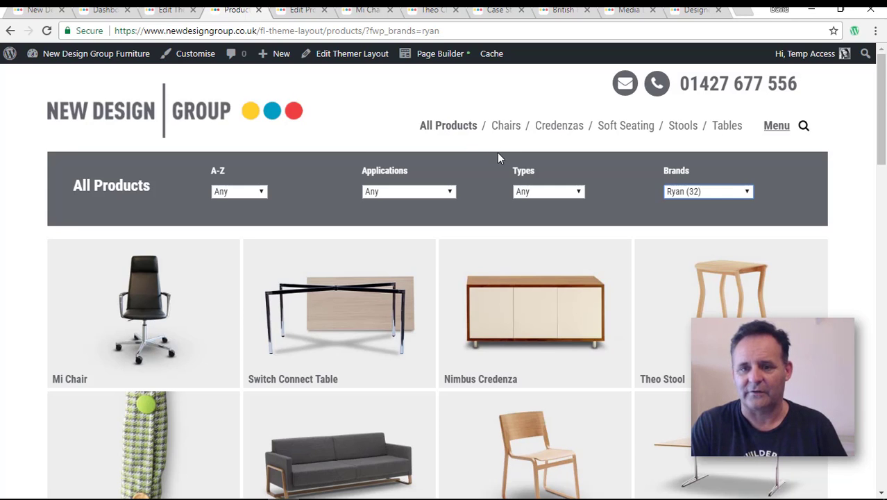
left_click(732, 193)
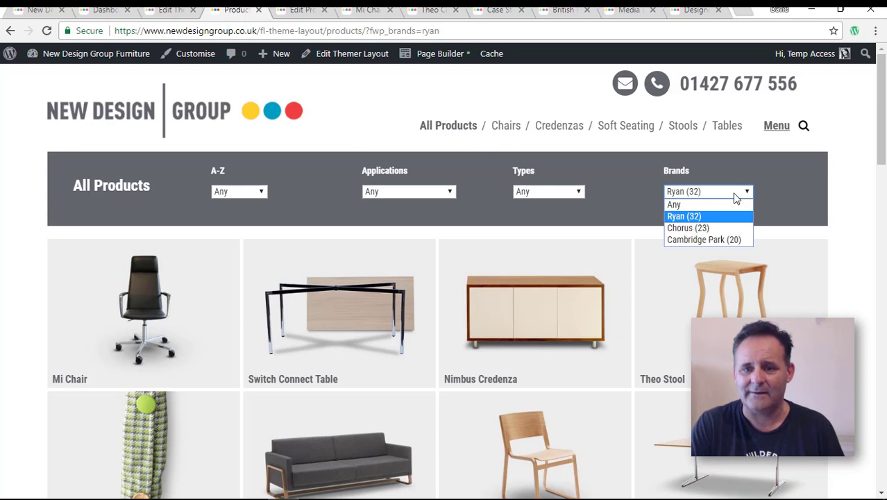
left_click(696, 202)
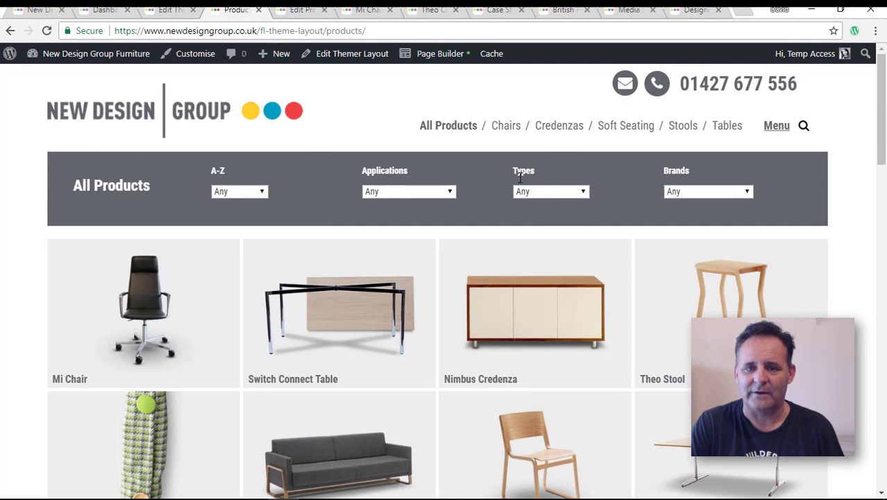
- Examine the available options of the Types, Applications and A-Z product filters without choosing one
left_click(561, 191)
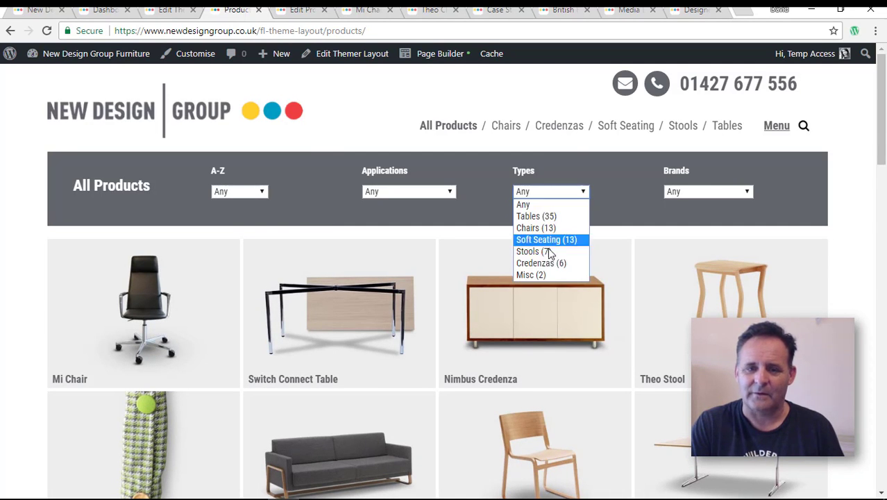
left_click(425, 196)
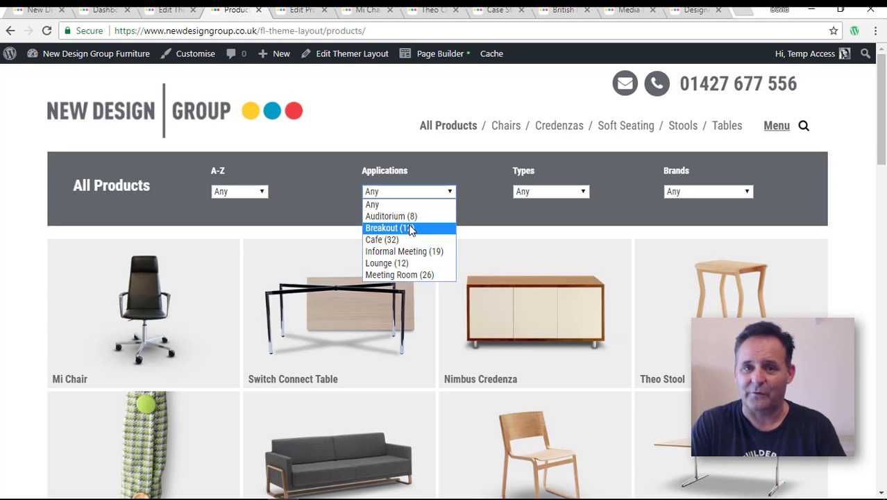
left_click(263, 193)
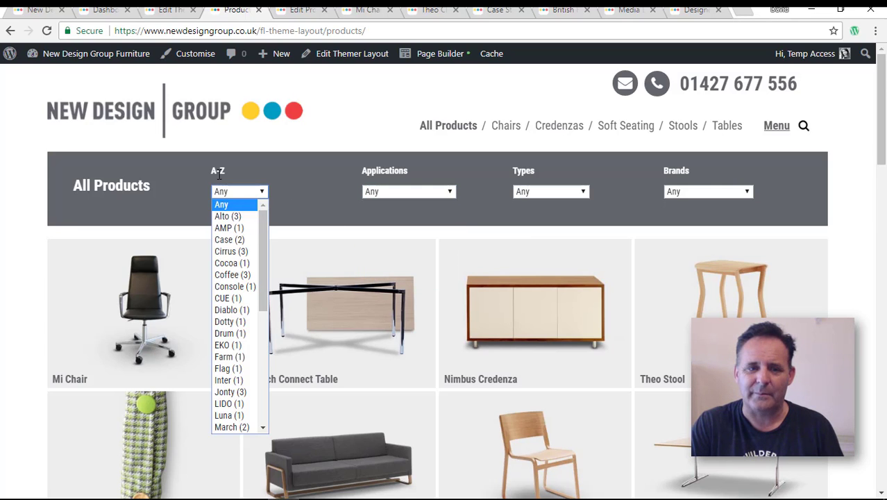
left_click_drag(261, 229, 258, 343)
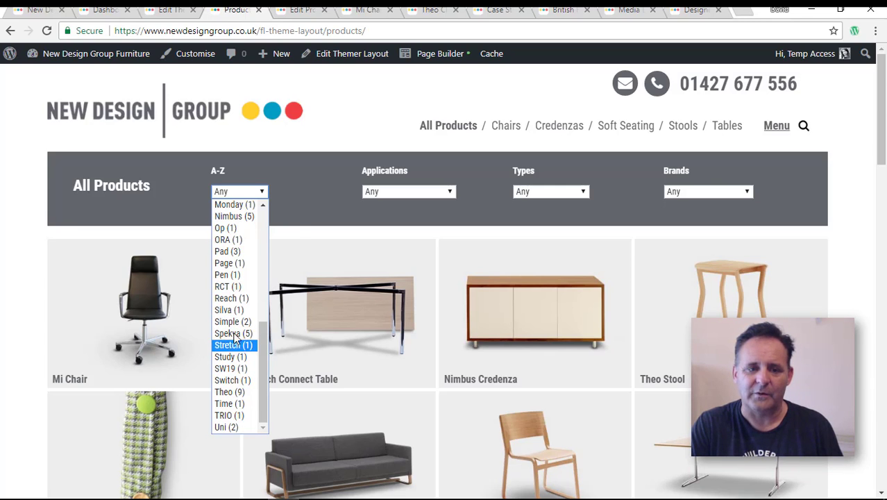
left_click(300, 206)
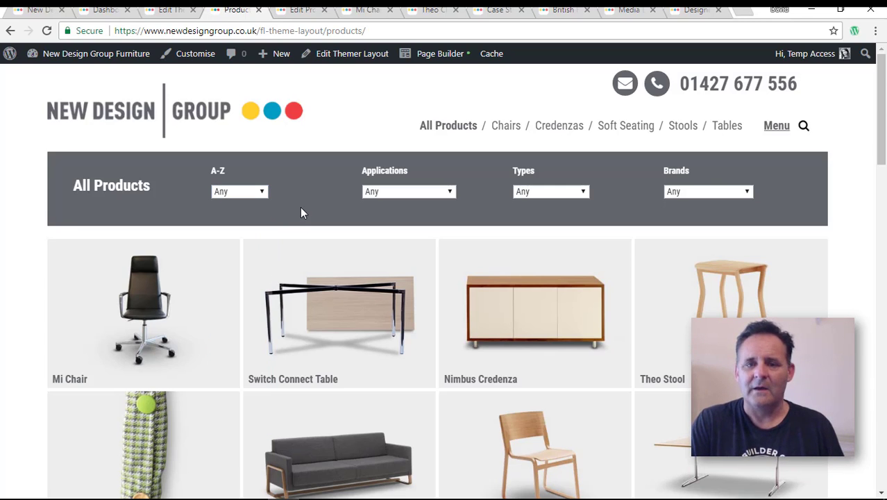
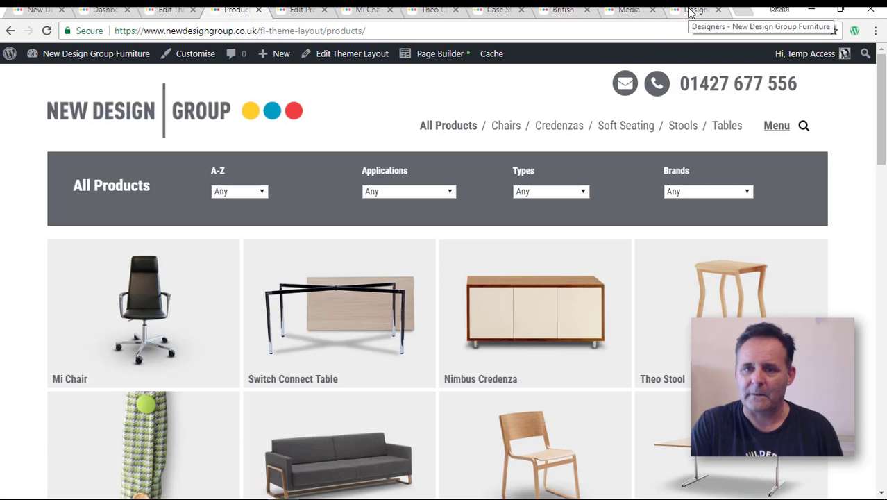
- View the Nimbus Credenza's Dropbox media folder from the Media Downloads page and return to that page
left_click(622, 11)
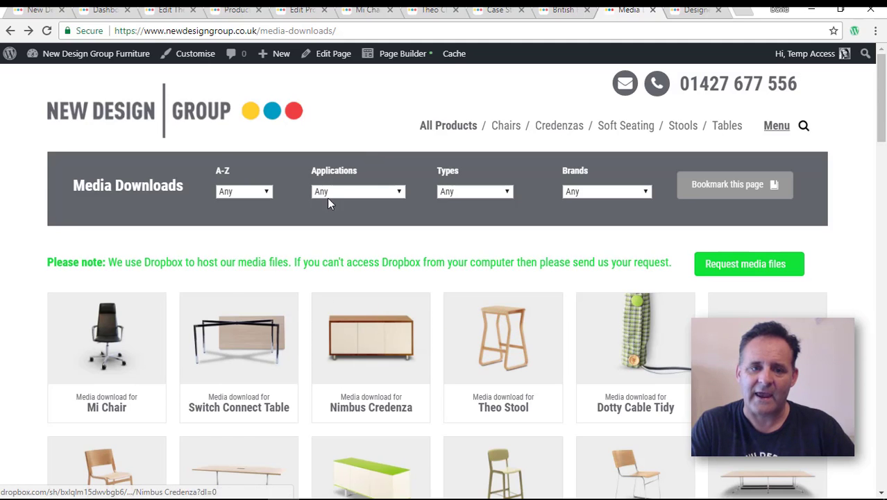
left_click(351, 341)
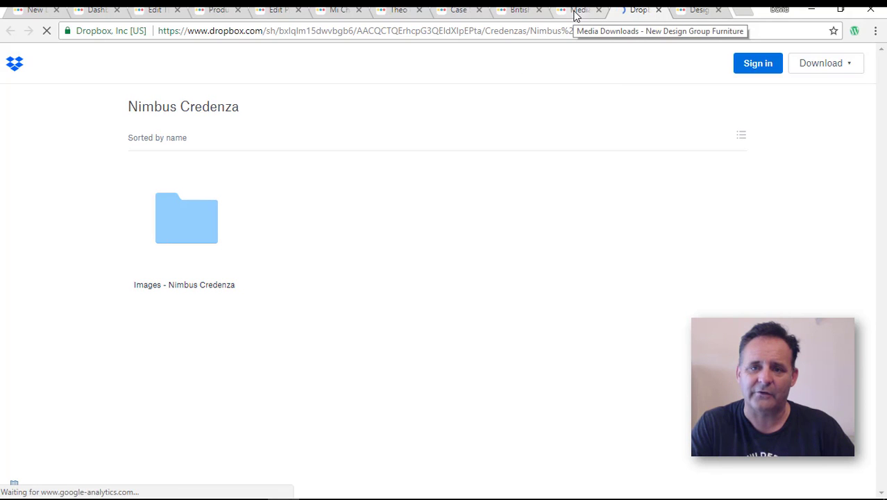
left_click(576, 12)
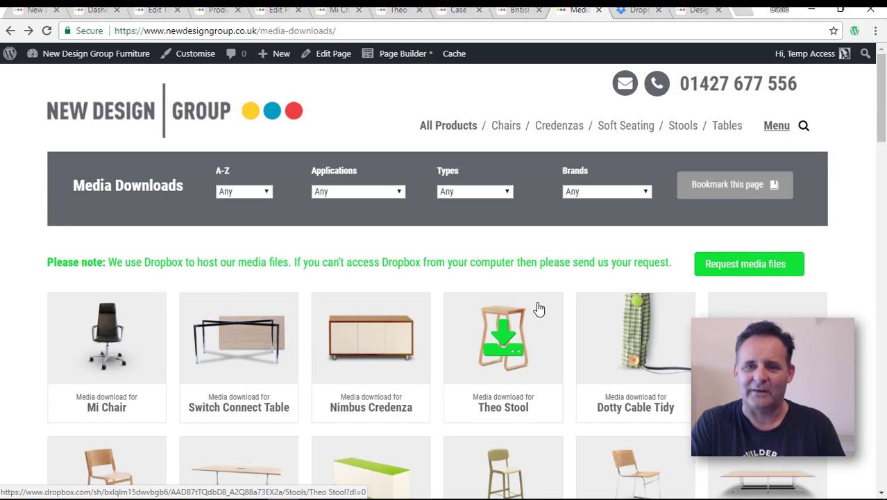
- Return to the home page and look over its banner, brand introduction and product and resource links
left_click(39, 10)
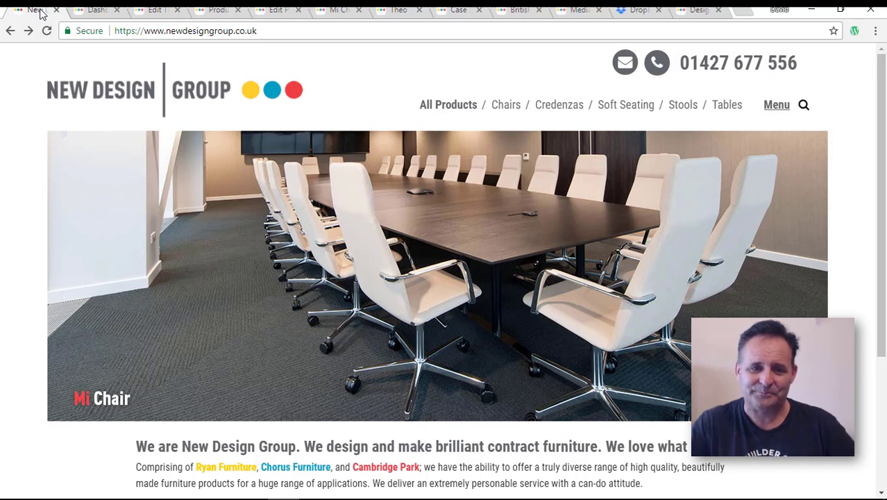
scroll(309, 121, "down", 2)
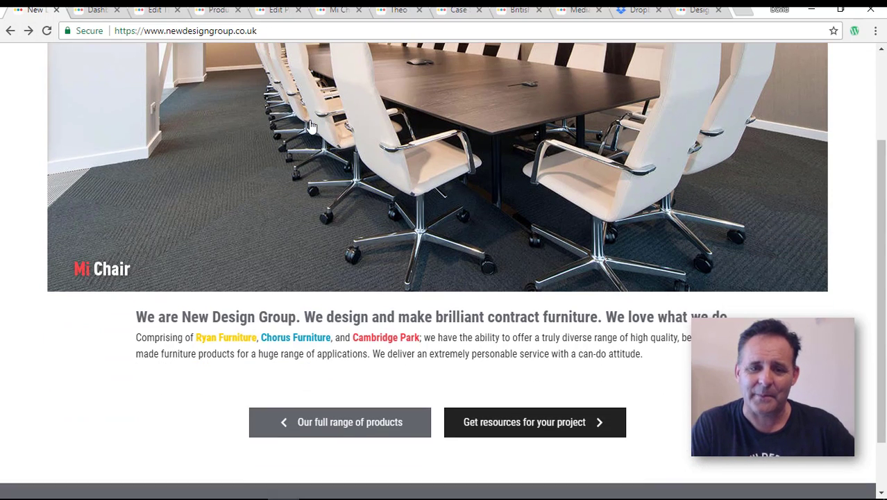
scroll(314, 138, "up", 2)
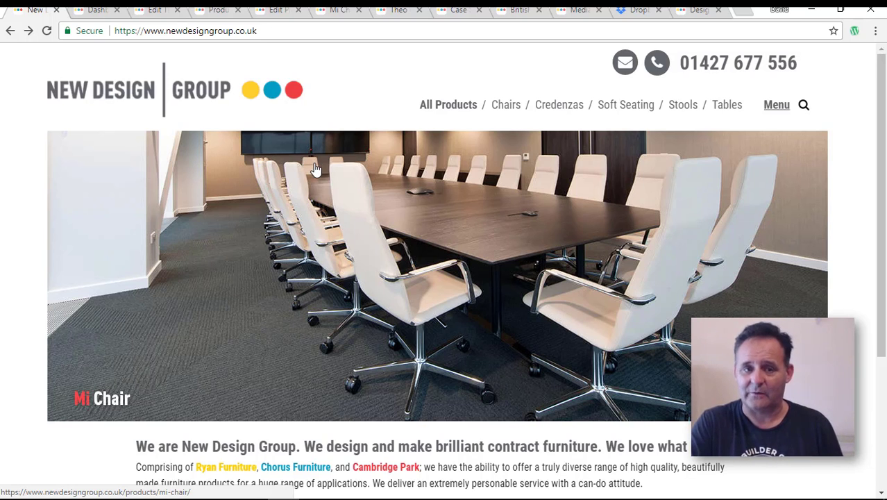
scroll(315, 171, "down", 1)
scroll(337, 188, "down", 1)
scroll(336, 187, "up", 2)
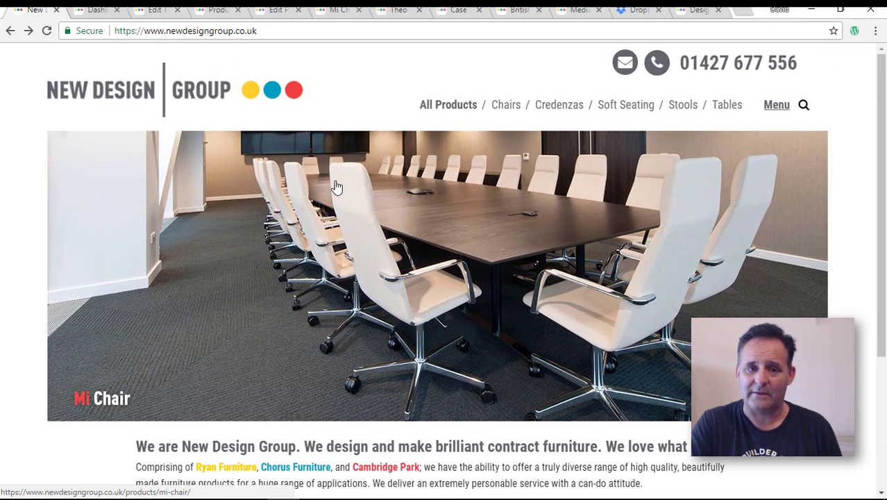
scroll(342, 184, "down", 2)
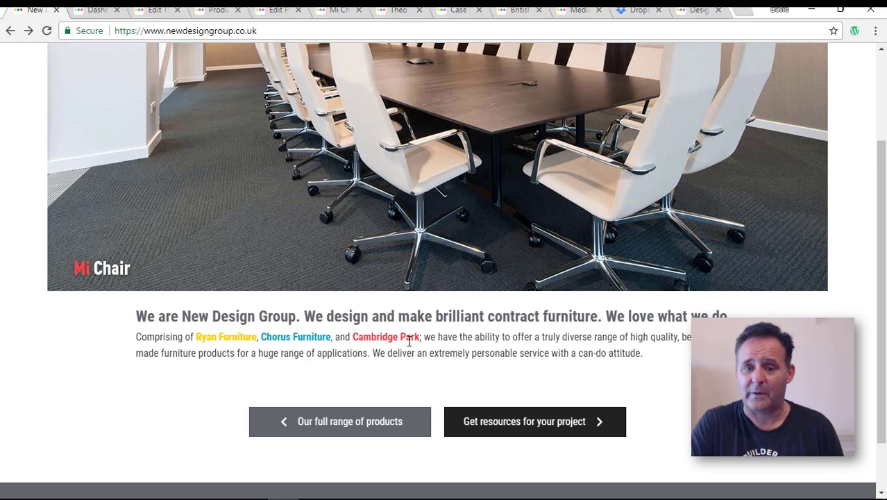
scroll(468, 304, "up", 2)
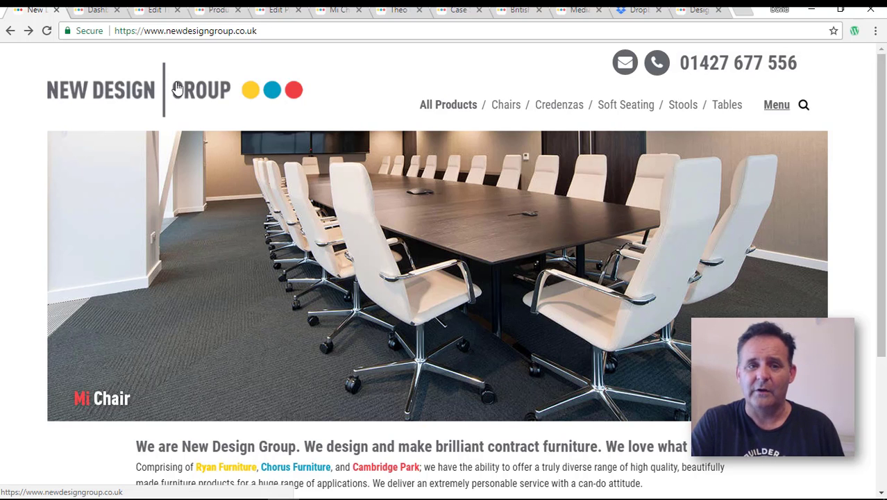
scroll(422, 283, "down", 2)
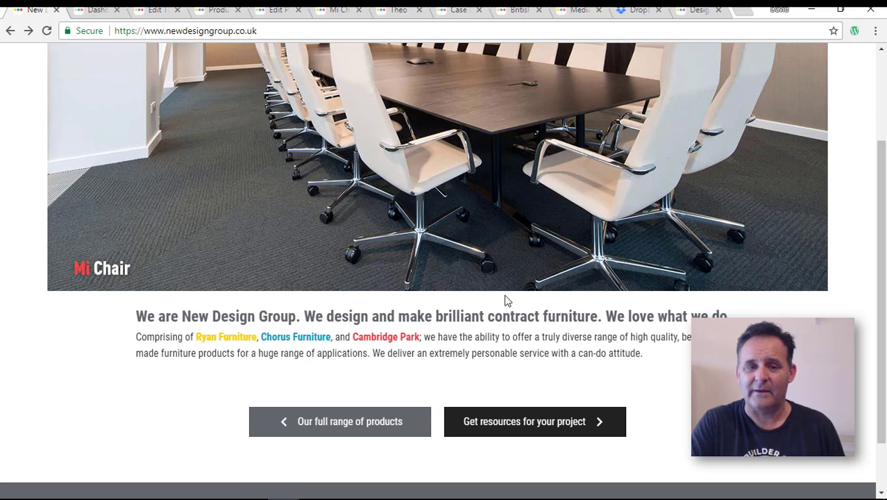
scroll(507, 300, "up", 2)
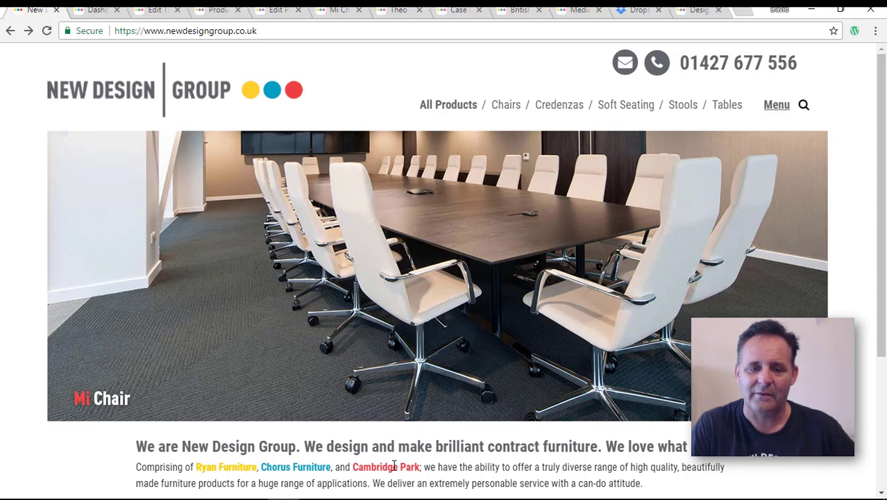
scroll(392, 383, "down", 2)
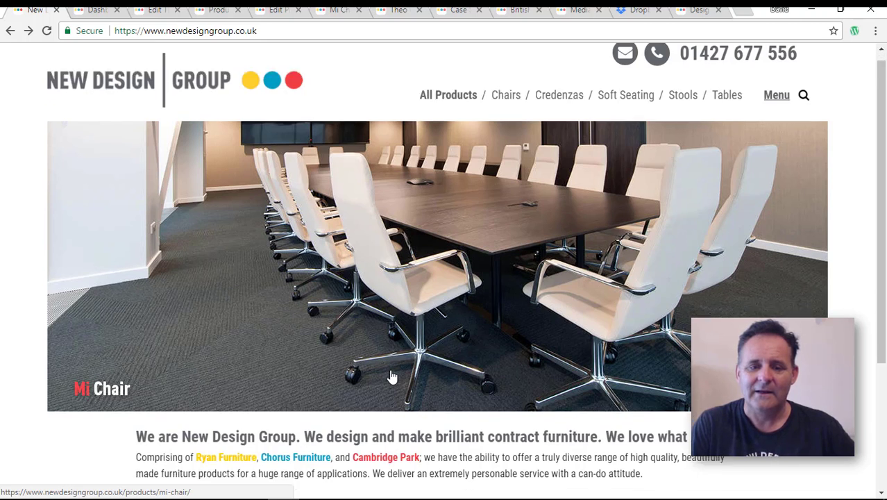
scroll(395, 369, "up", 2)
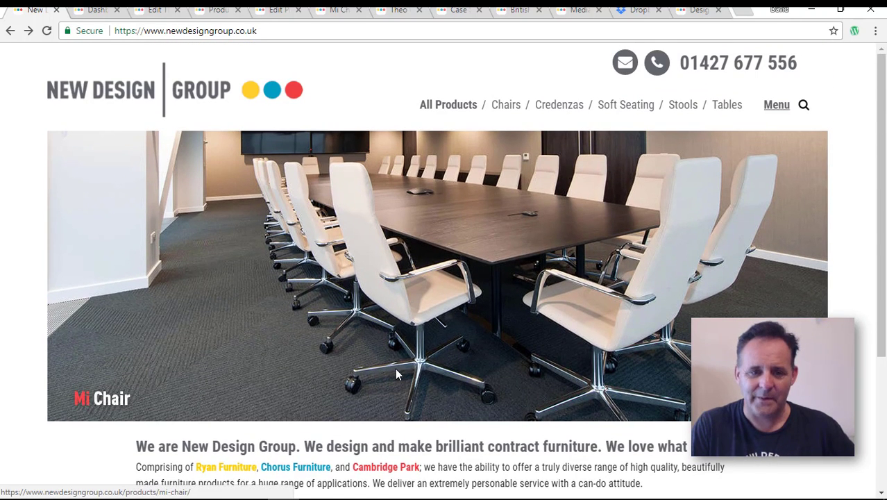
scroll(416, 358, "down", 2)
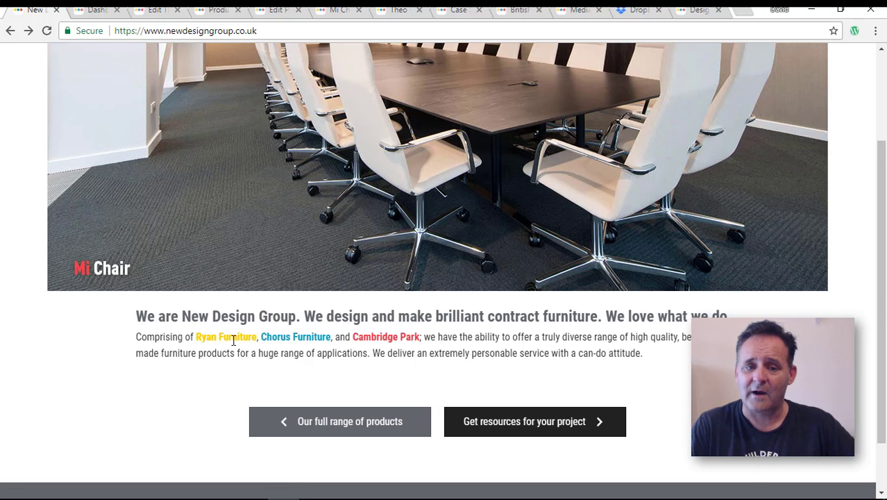
scroll(462, 336, "up", 2)
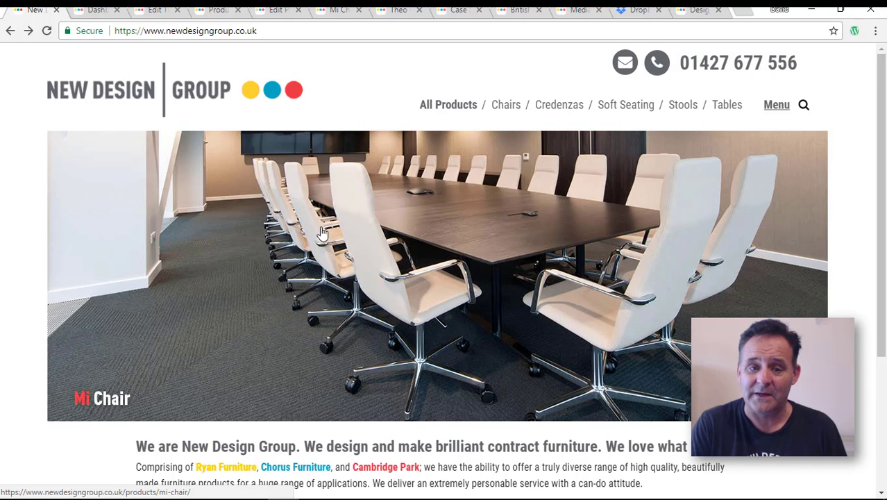
scroll(322, 232, "down", 1)
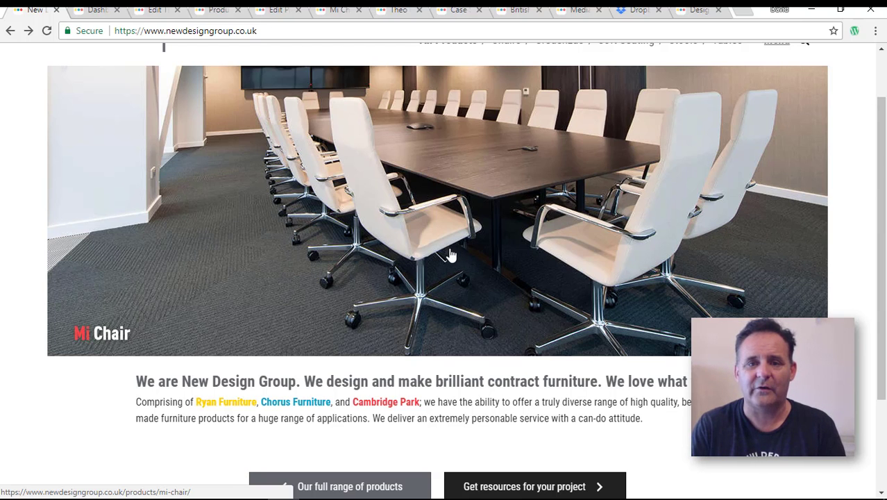
- View the Mi Chair product page and return to the home page
scroll(452, 258, "up", 1)
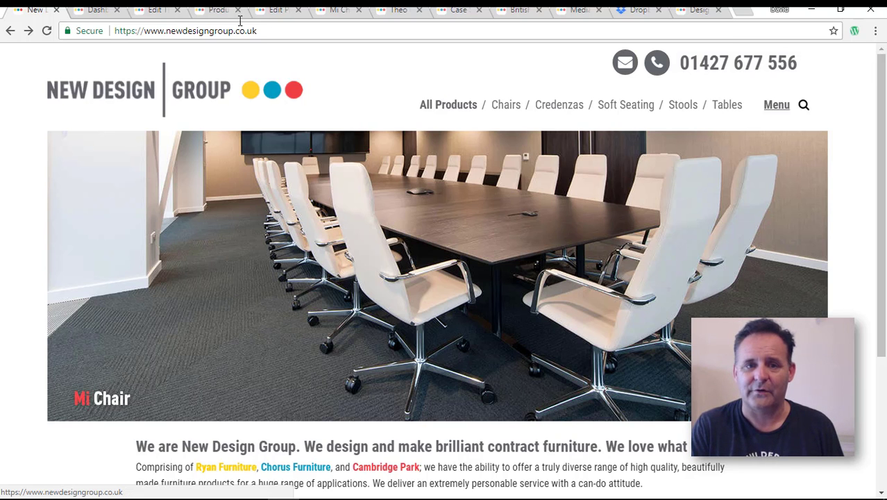
left_click(340, 10)
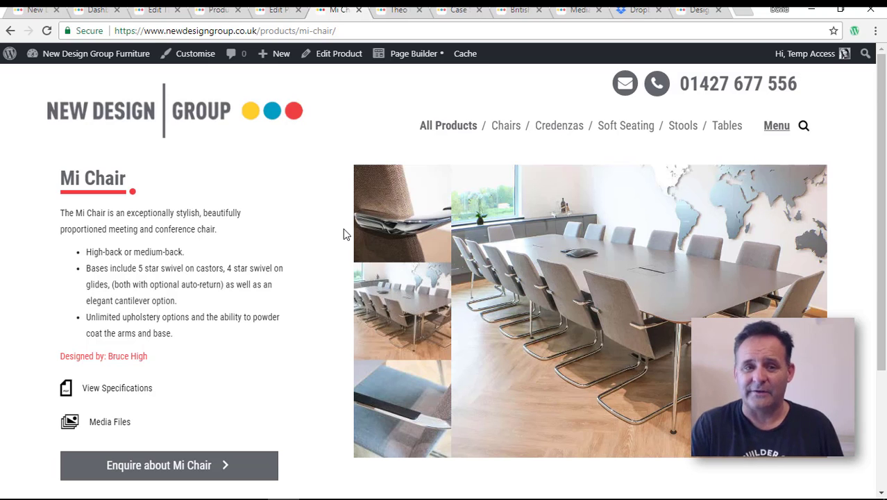
left_click(24, 11)
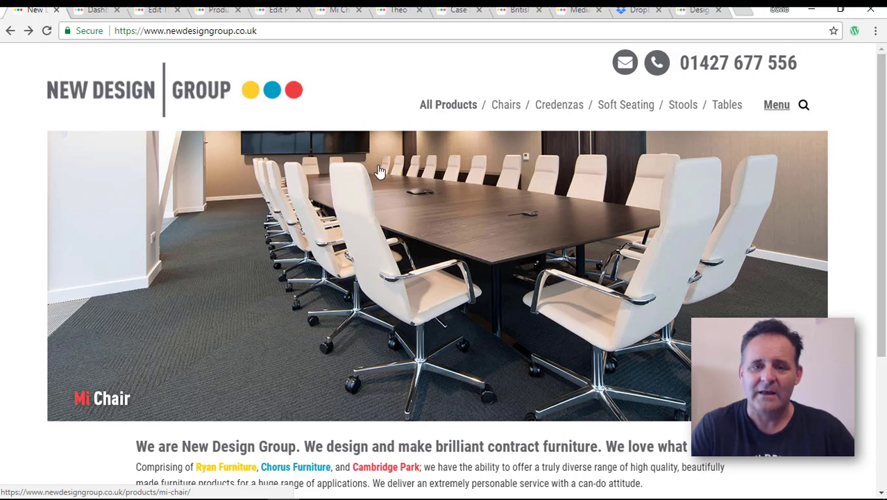
scroll(392, 246, "down", 2)
scroll(393, 246, "up", 2)
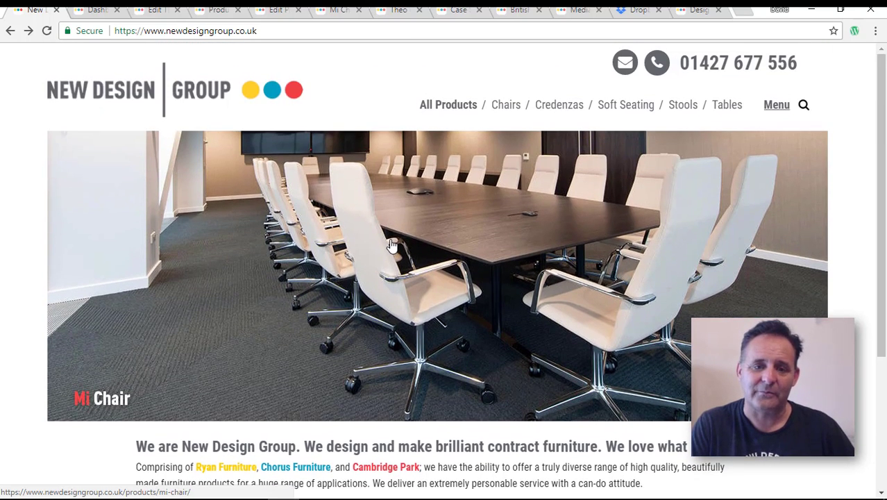
scroll(528, 402, "down", 1)
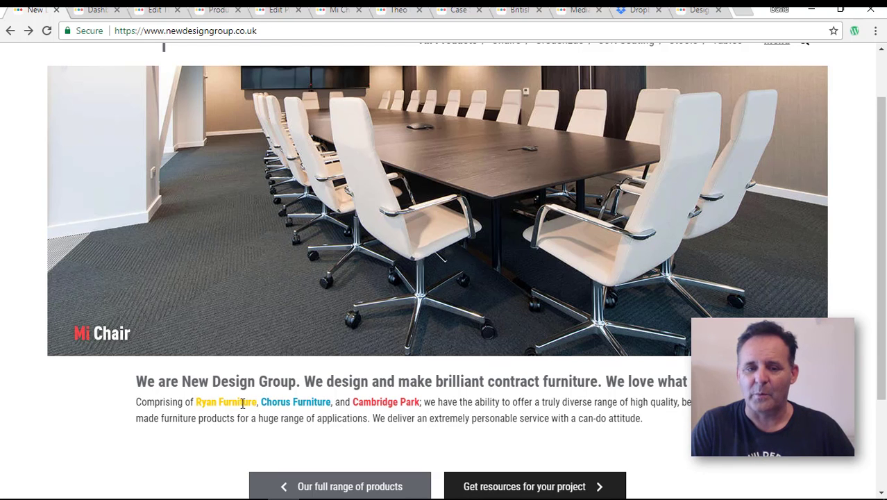
scroll(313, 401, "up", 1)
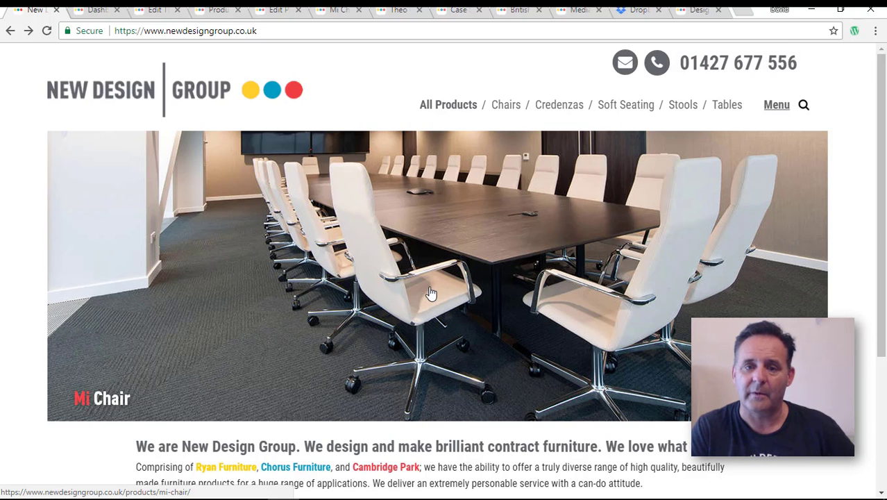
scroll(428, 299, "down", 3)
scroll(428, 298, "up", 3)
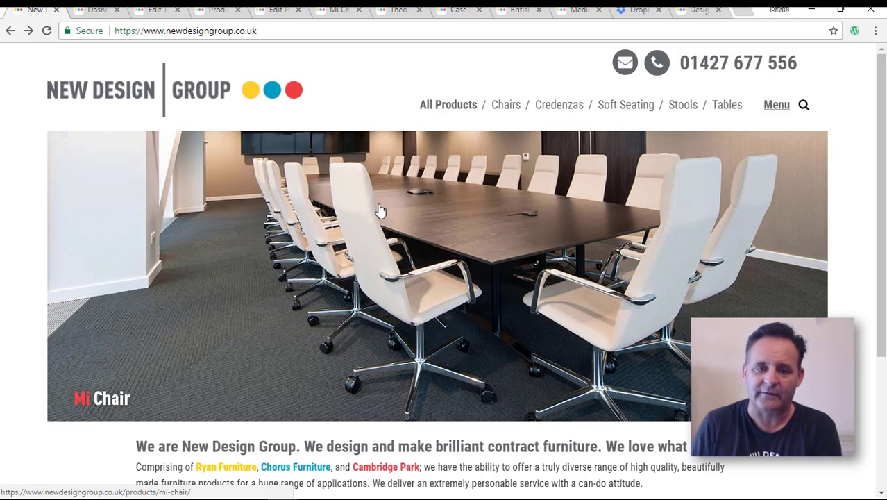
scroll(439, 235, "down", 1)
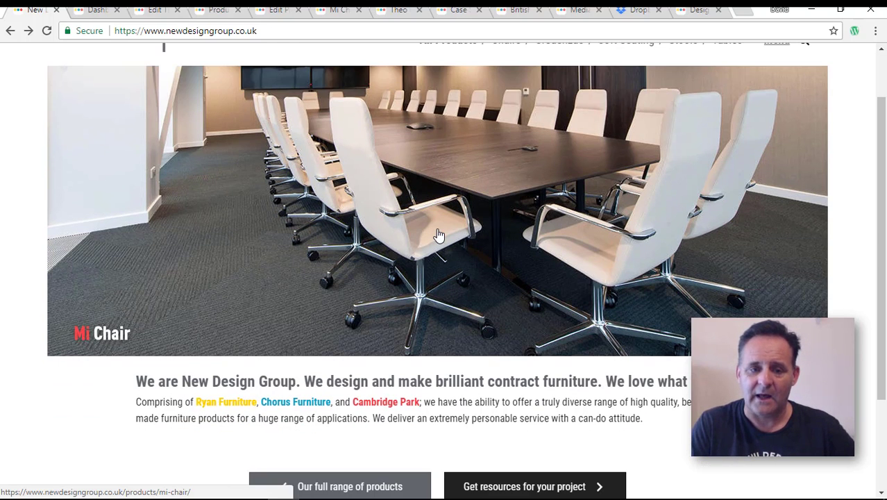
scroll(439, 235, "down", 2)
scroll(439, 236, "up", 3)
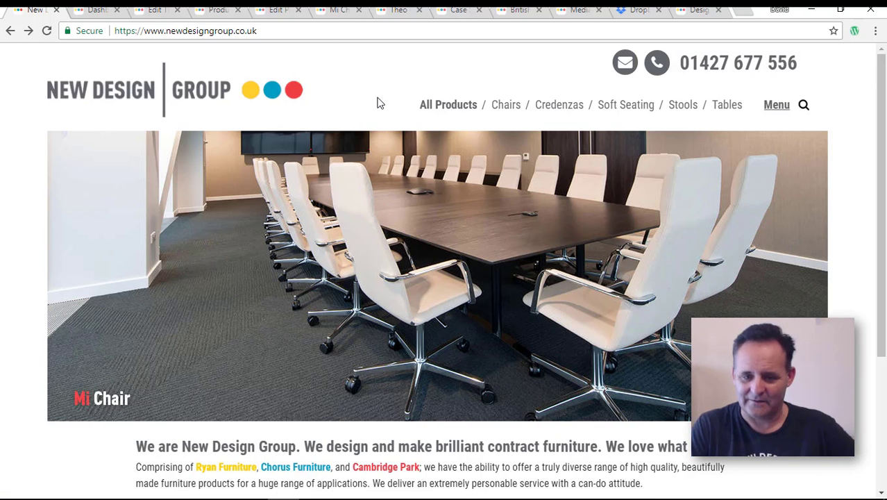
scroll(378, 103, "down", 2)
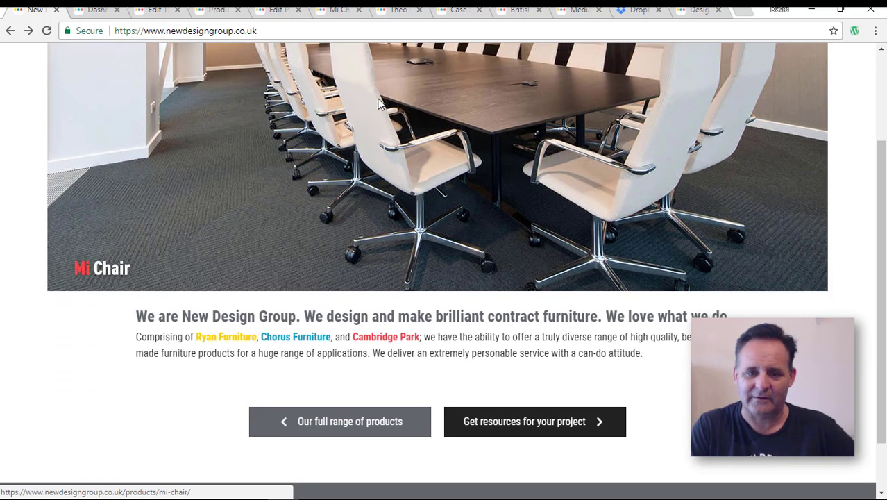
scroll(378, 103, "up", 2)
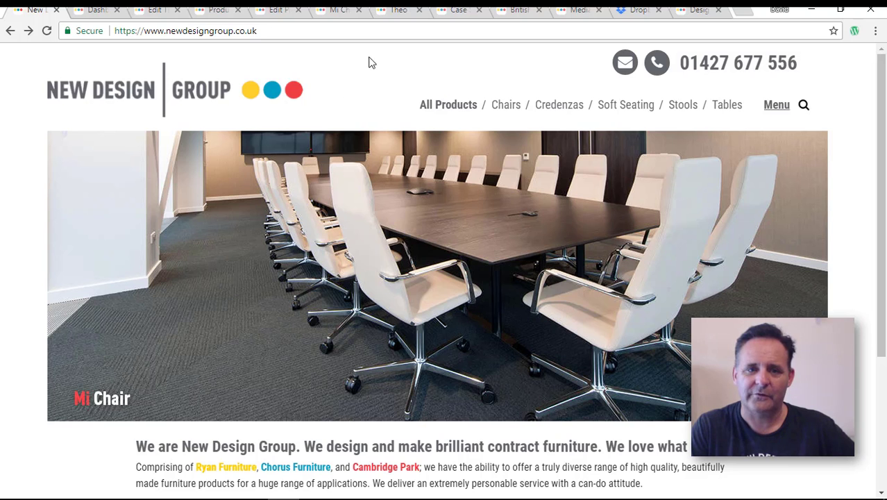
- Compare the brand-coloured title underline and the brand logo on the Mi Chair and Theo Chair product pages
left_click(336, 11)
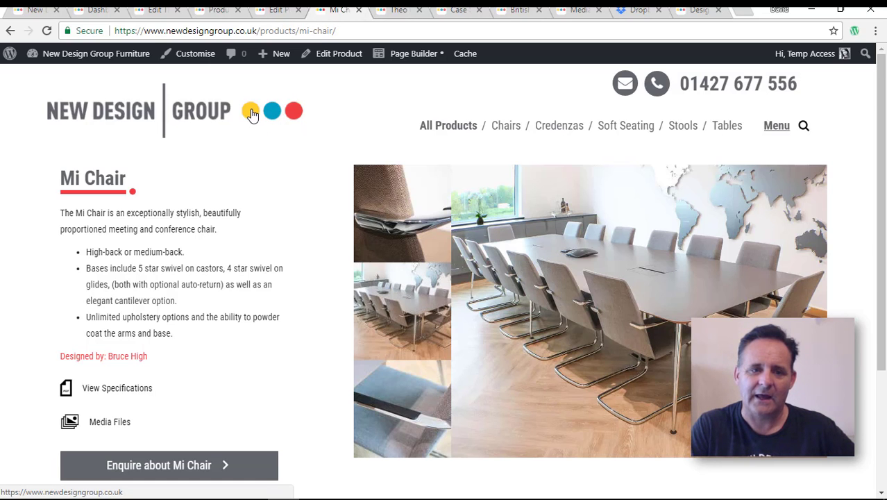
scroll(290, 200, "down", 3)
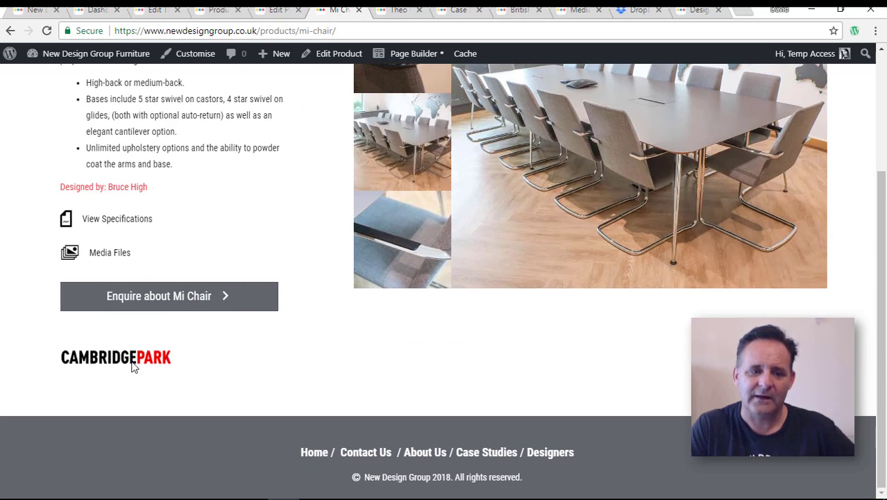
scroll(258, 343, "up", 3)
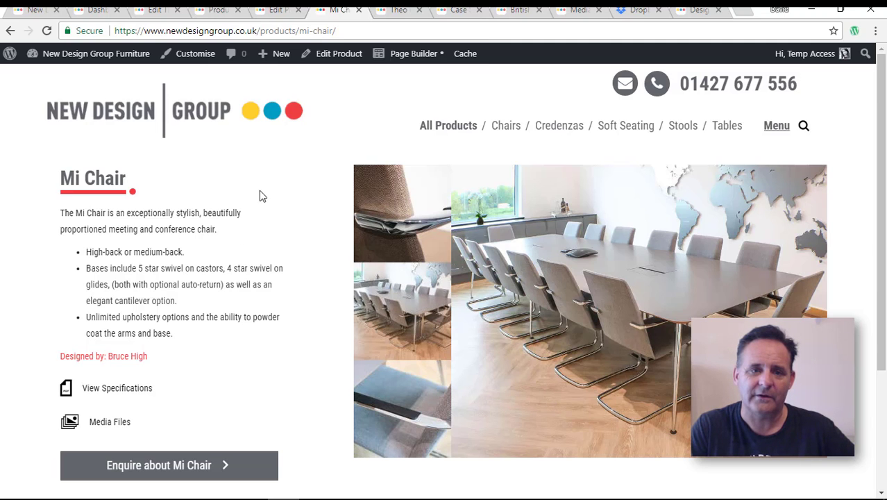
left_click(396, 10)
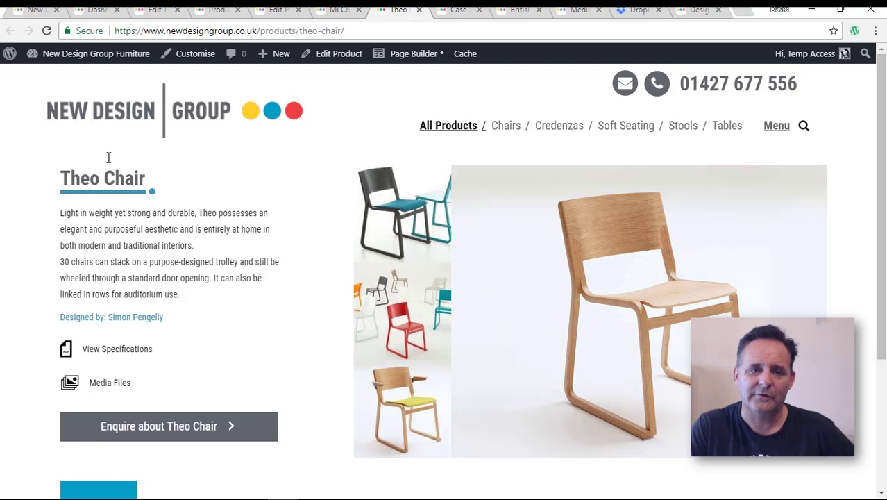
scroll(143, 288, "down", 1)
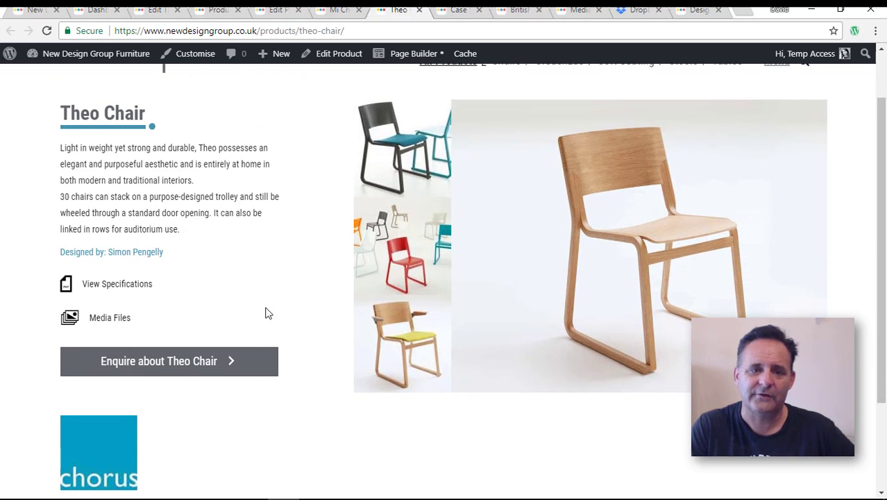
scroll(268, 313, "up", 1)
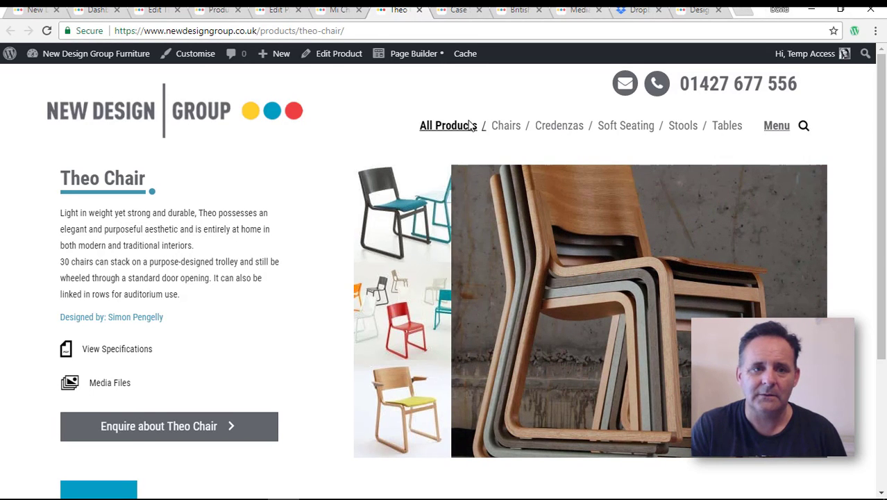
- View the options of the Brands filter on the All Products listing
left_click(229, 10)
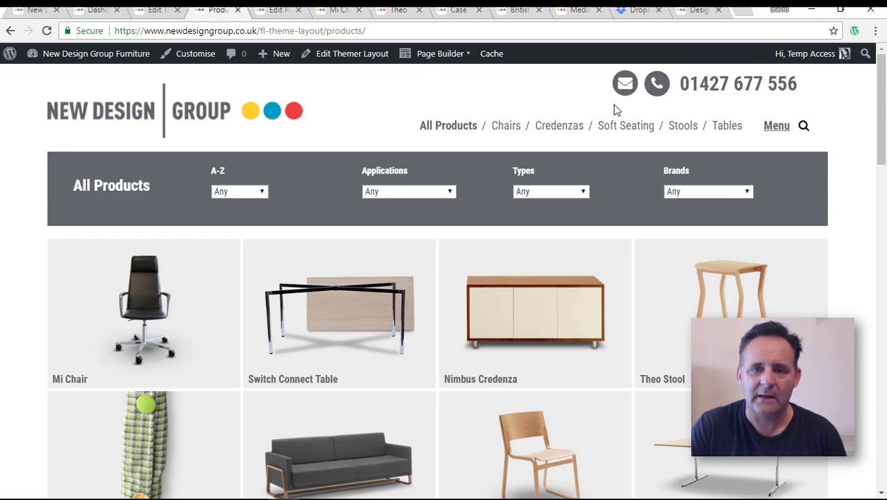
left_click(737, 196)
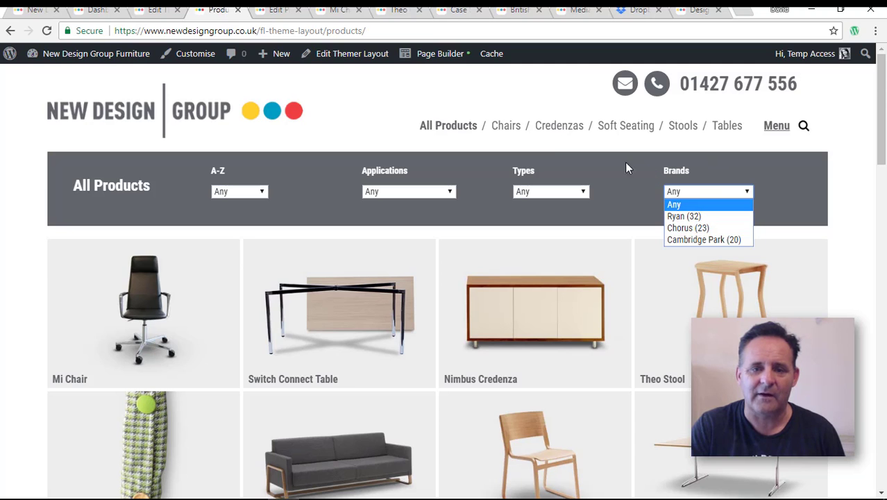
- Open the child theme's functions.php in the theme editor and examine the function that adds custom taxonomy terms to the body class
left_click(157, 10)
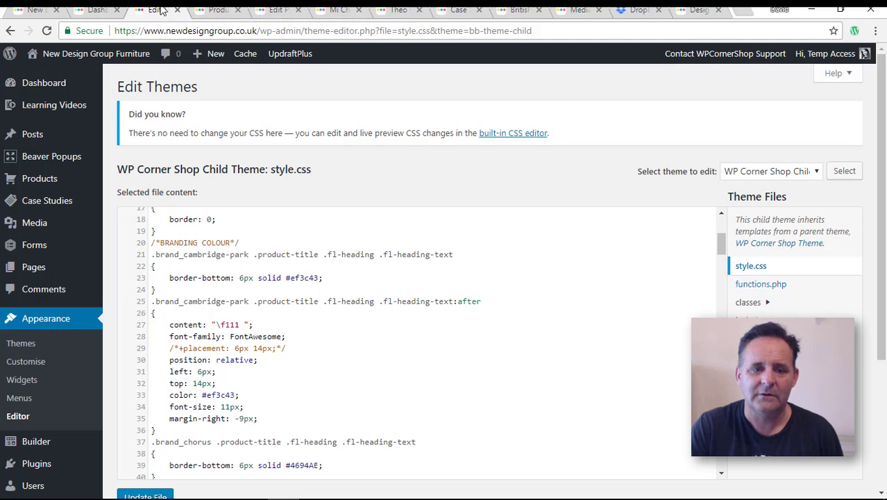
scroll(571, 329, "up", 2)
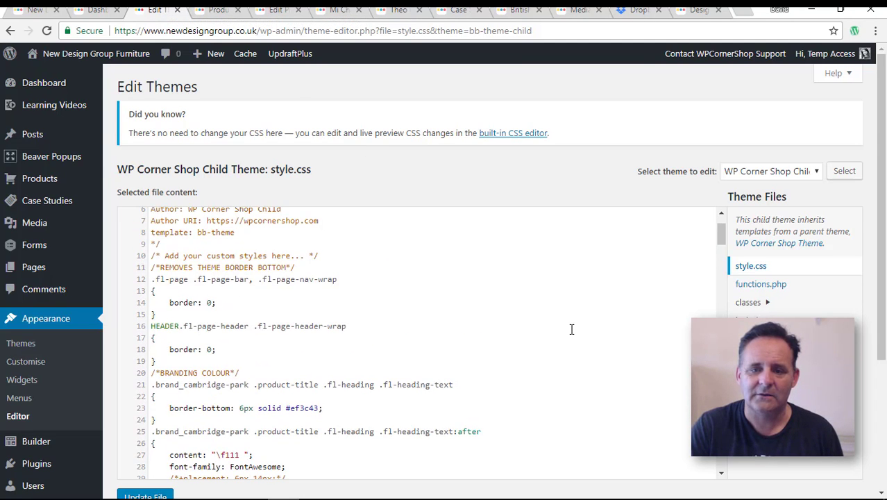
left_click(756, 289)
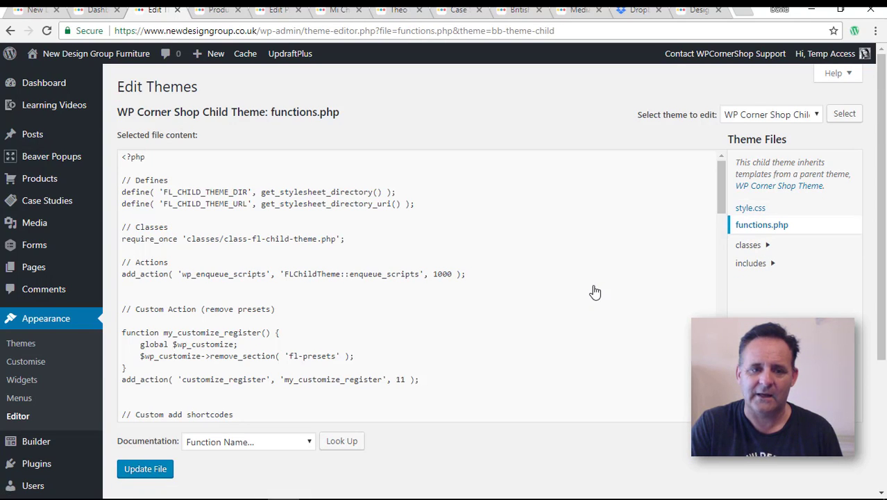
scroll(597, 254, "down", 3)
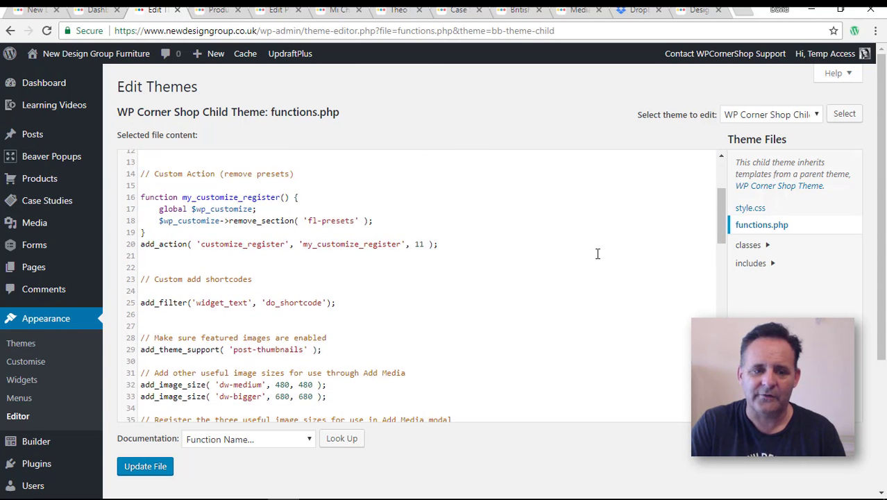
scroll(597, 254, "down", 3)
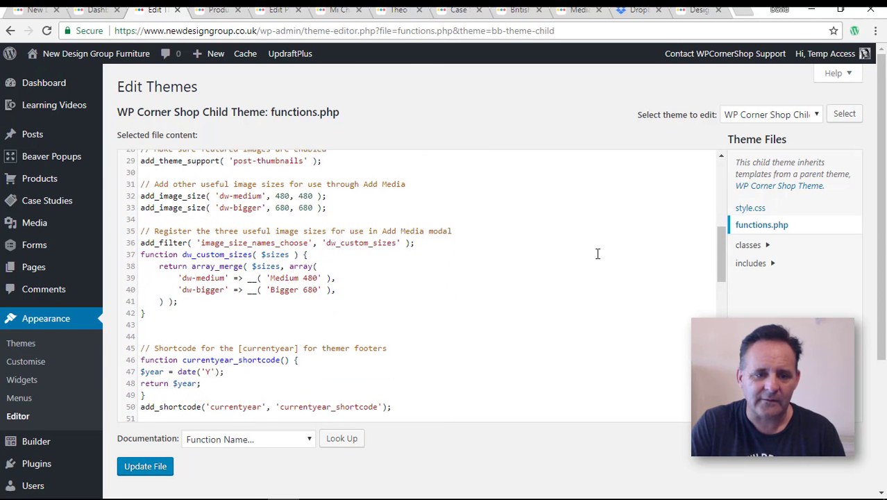
scroll(599, 254, "down", 3)
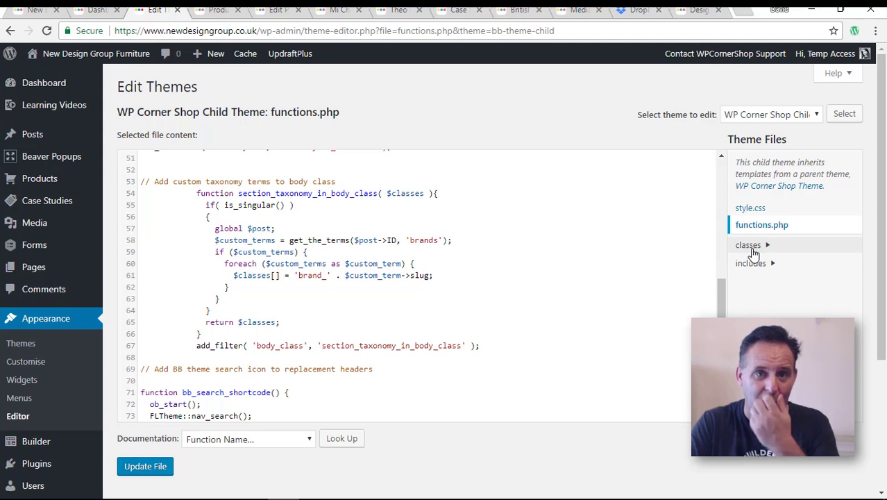
- Open the child theme's style.css and examine the BRANDING COLOUR rules for the Cambridge Park product title
left_click(744, 211)
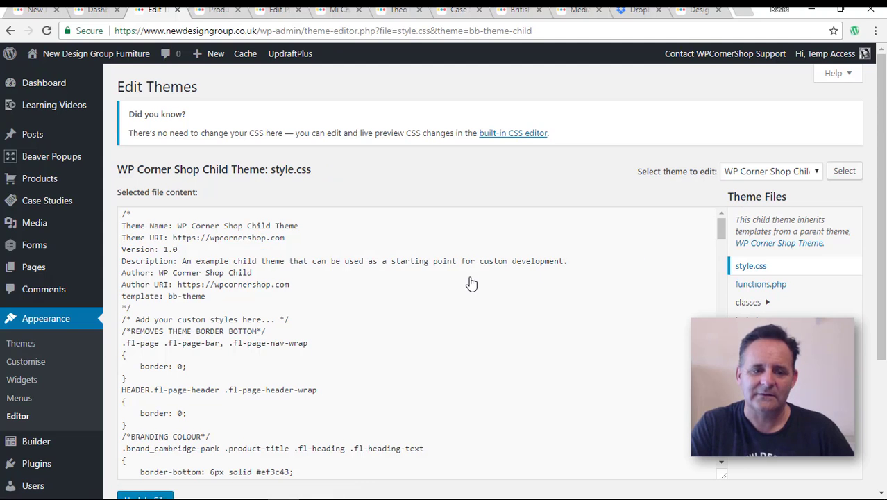
left_click(538, 291)
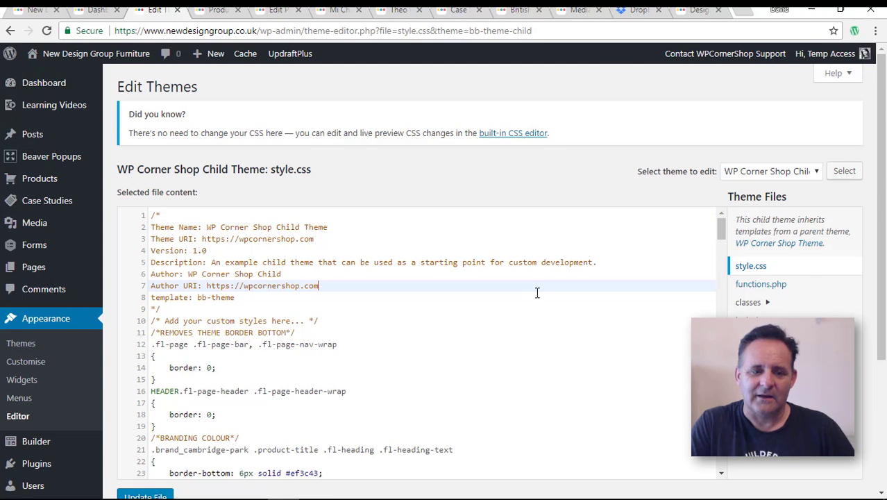
scroll(536, 293, "down", 3)
scroll(536, 292, "up", 1)
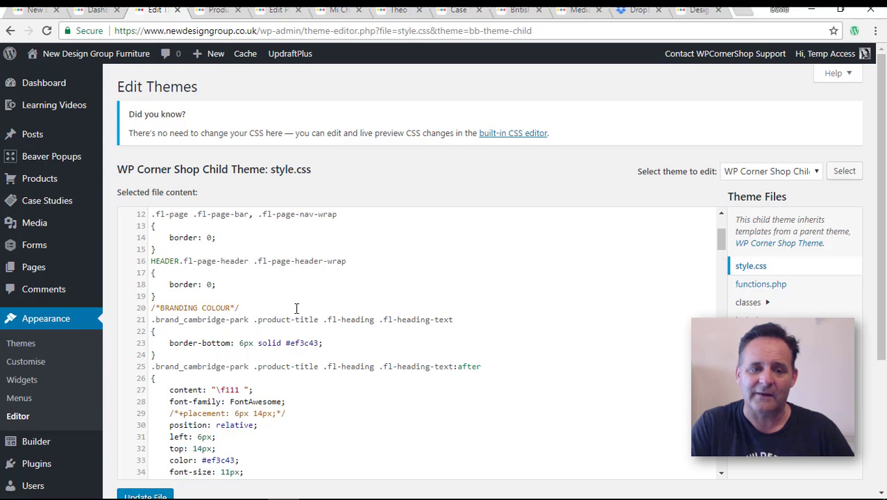
scroll(324, 354, "down", 2)
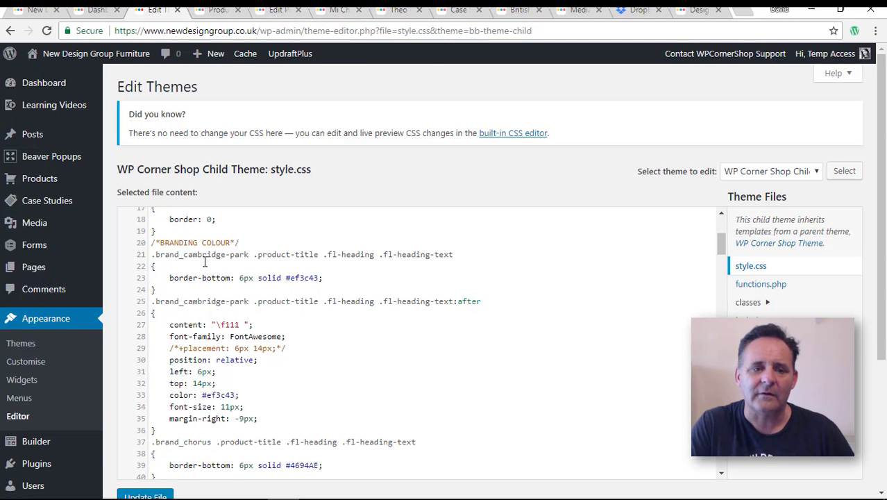
- Check the title underline and dot on the Mi Chair page, then return to style.css in the theme editor
left_click(334, 11)
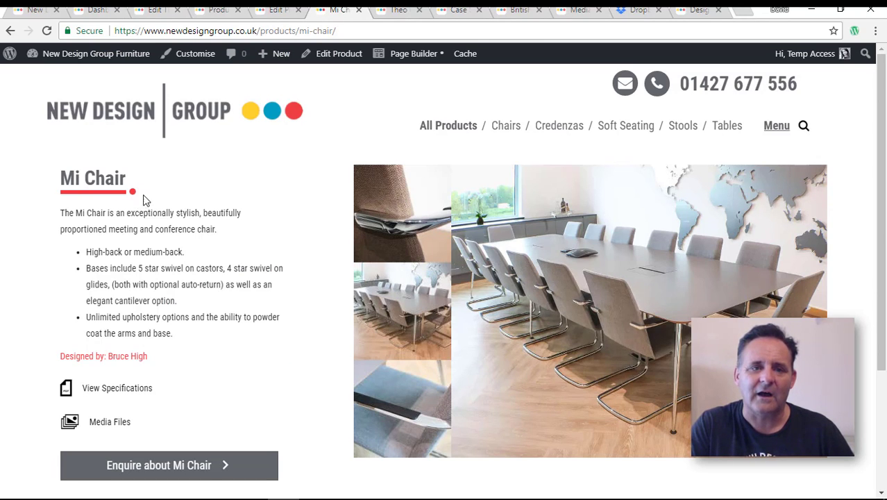
left_click(276, 11)
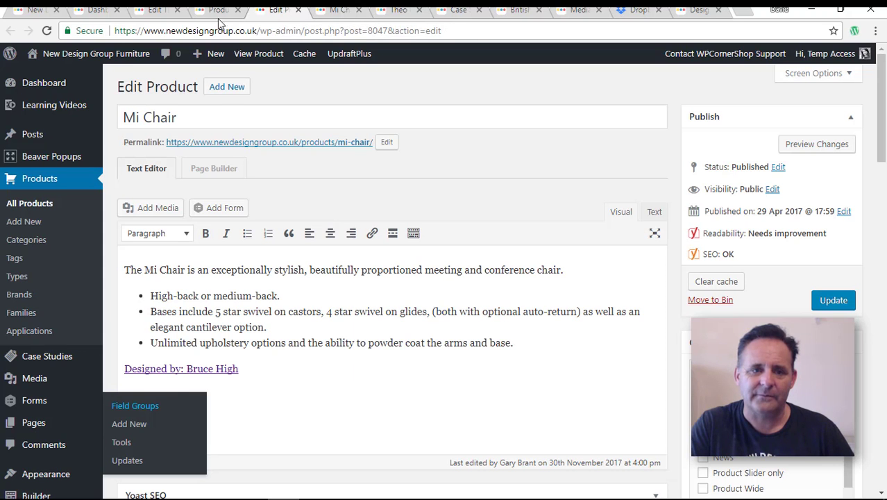
left_click(147, 11)
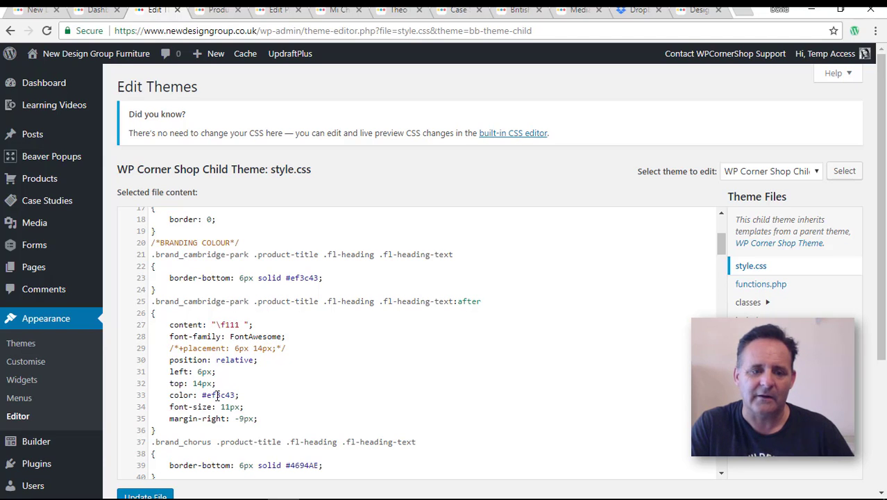
- Examine the product title colour rules for the Chorus and Ryan brands in style.css
scroll(329, 391, "down", 2)
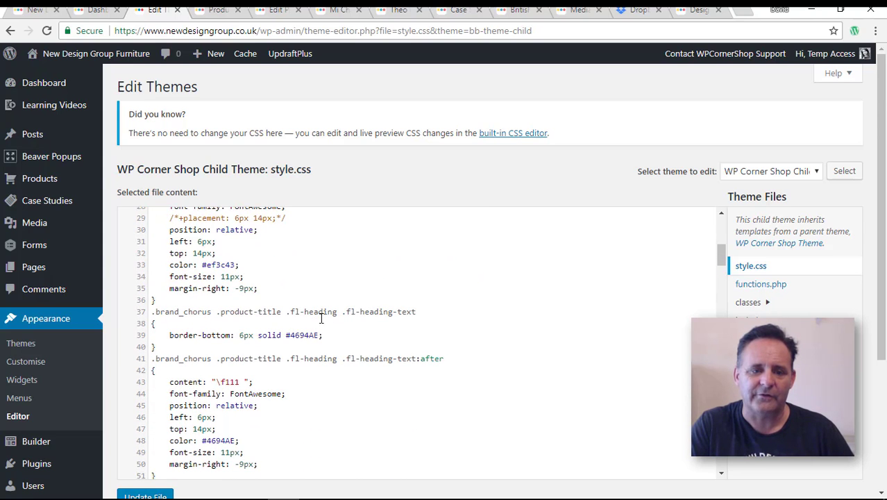
scroll(396, 354, "down", 1)
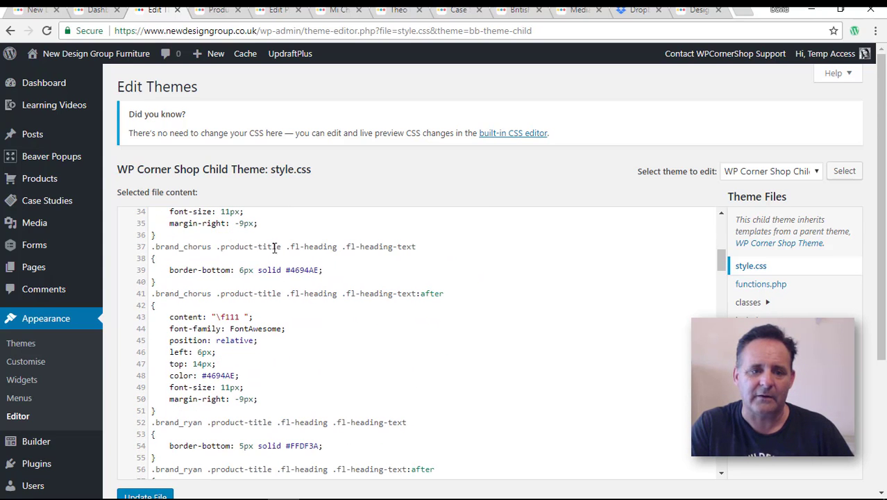
scroll(391, 328, "up", 2)
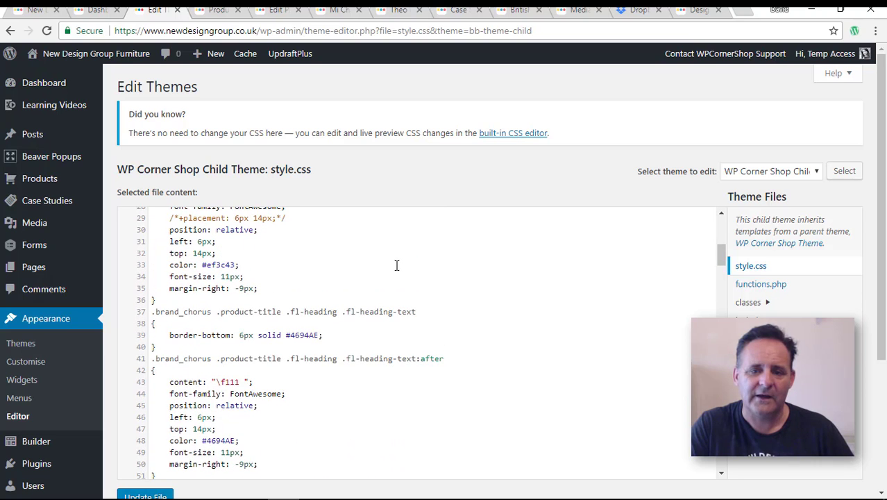
- Check the Mi Chair product in its edit screen and on its public page, then return to the site's homepage
left_click(274, 11)
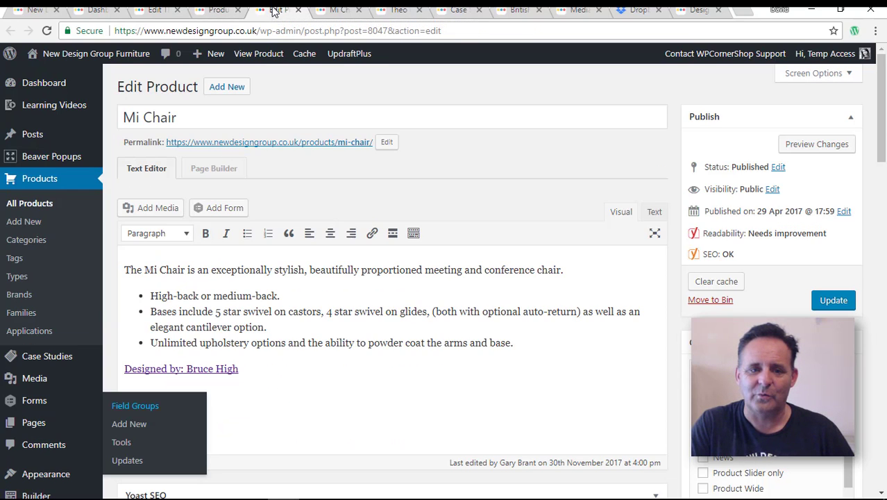
left_click(338, 11)
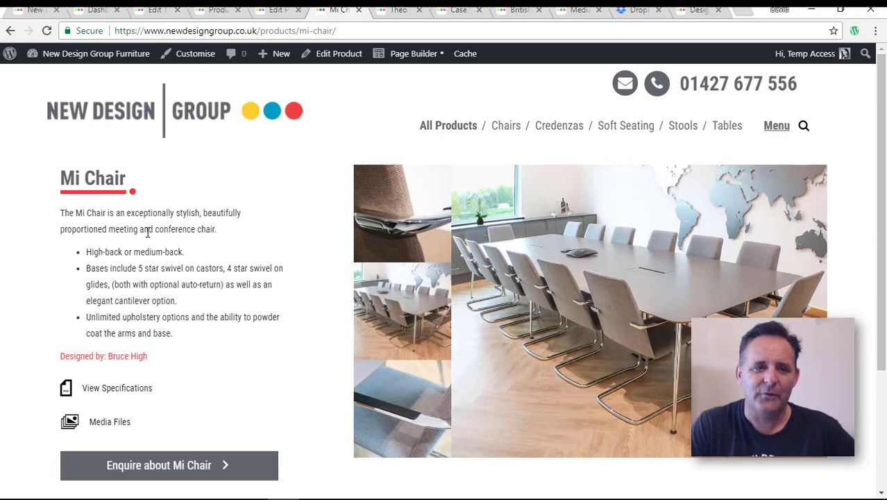
left_click(26, 12)
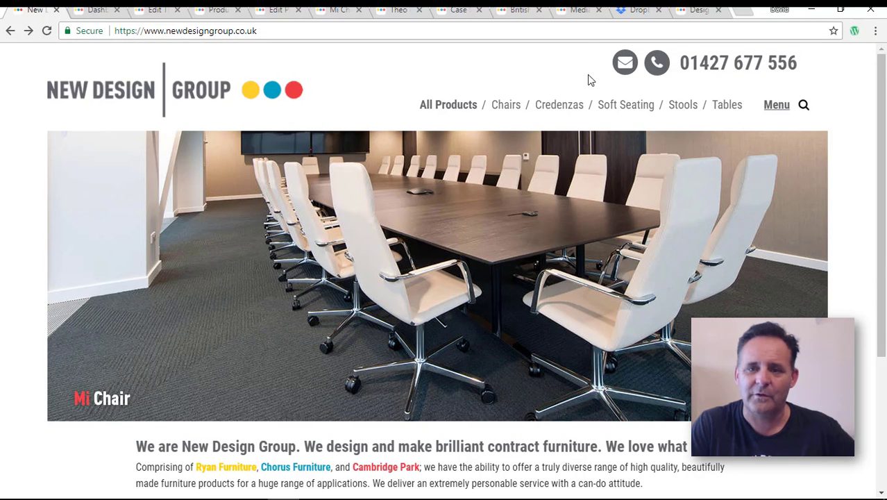
- Toggle the WordPress admin bar on the homepage with WP Admin Bar Hider, leaving the bar shown
left_click(856, 36)
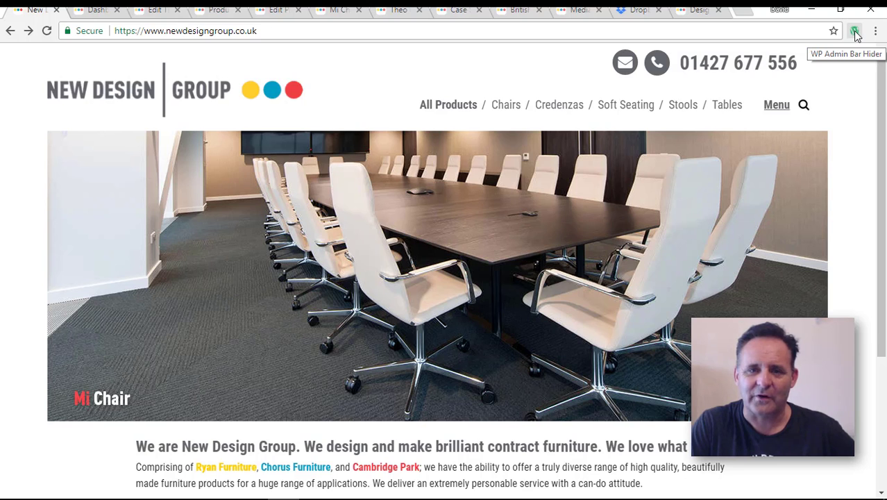
left_click(857, 36)
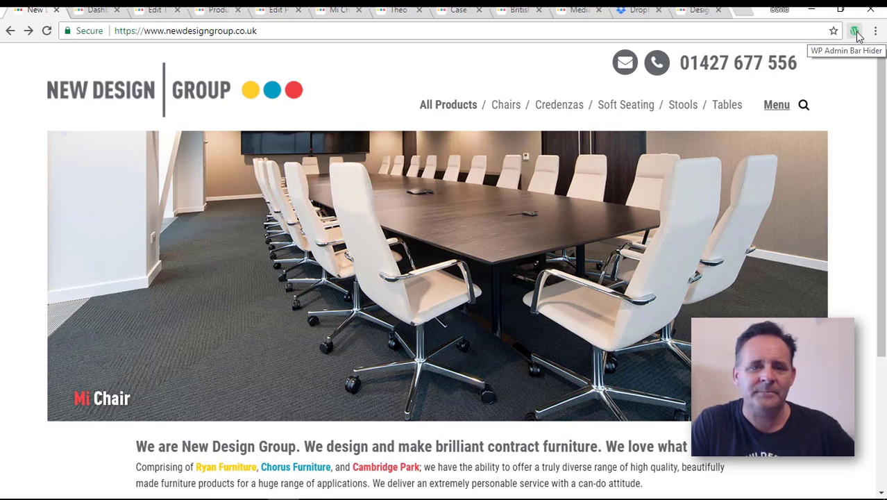
left_click(856, 36)
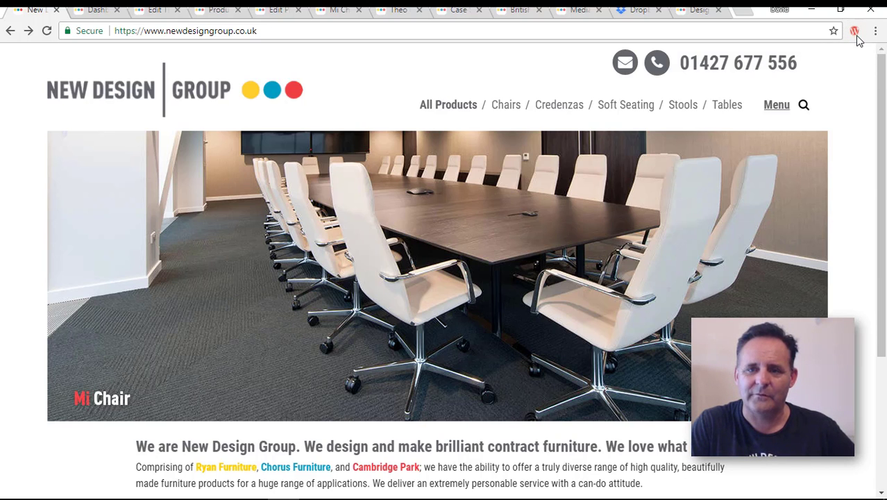
left_click(857, 36)
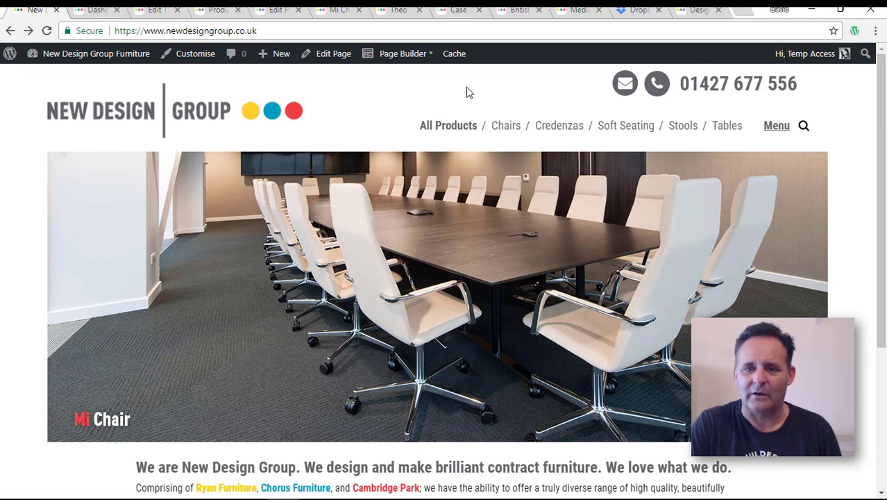
left_click(856, 32)
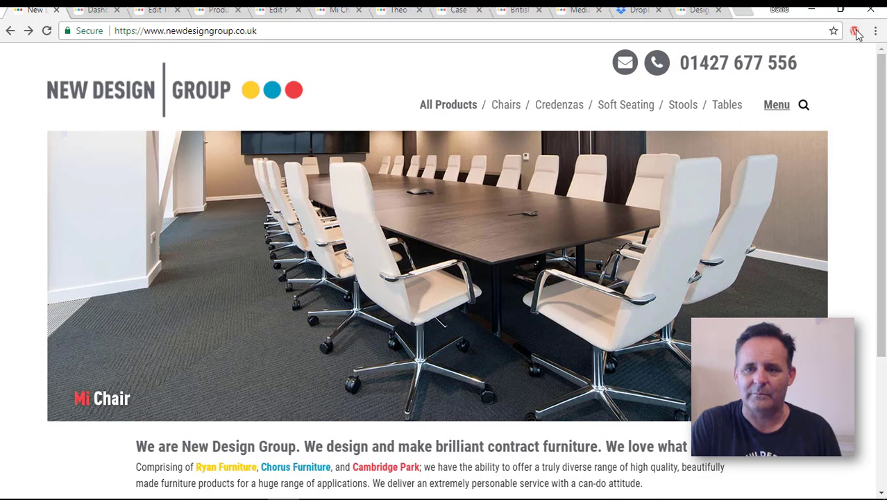
left_click(856, 32)
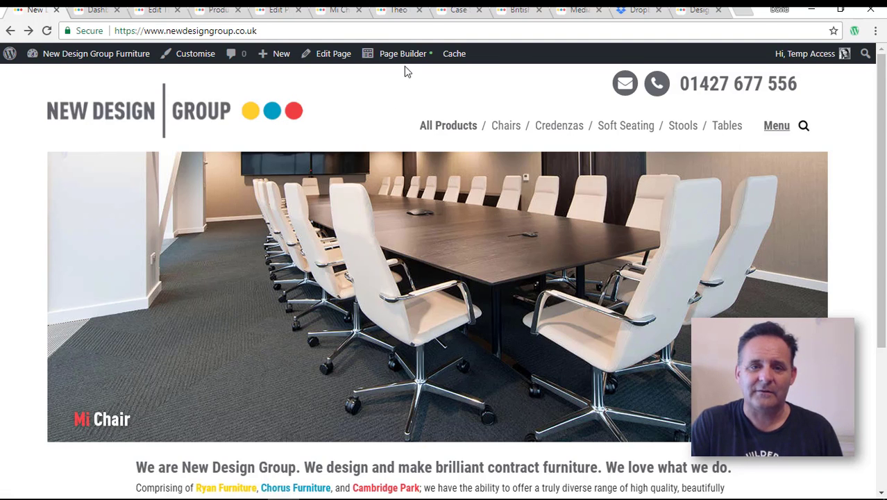
- Open the search box in the homepage header and close it again without searching
mouse_move(401, 58)
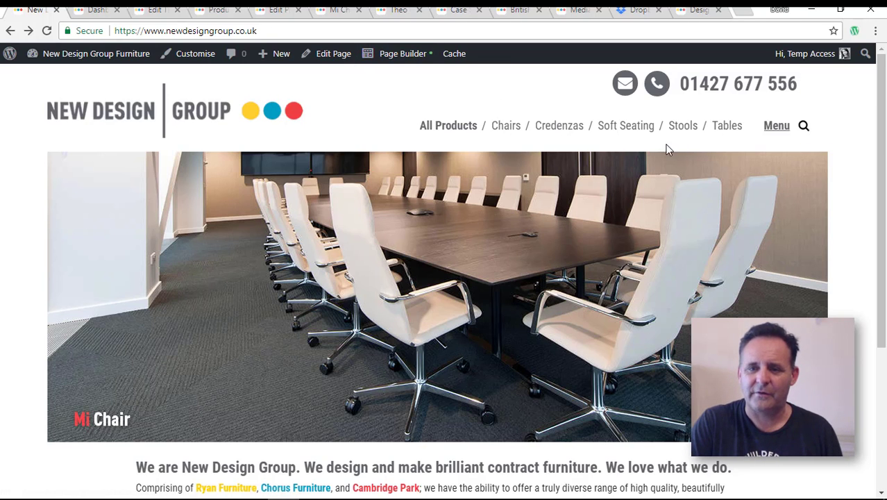
left_click_drag(885, 161, 871, 146)
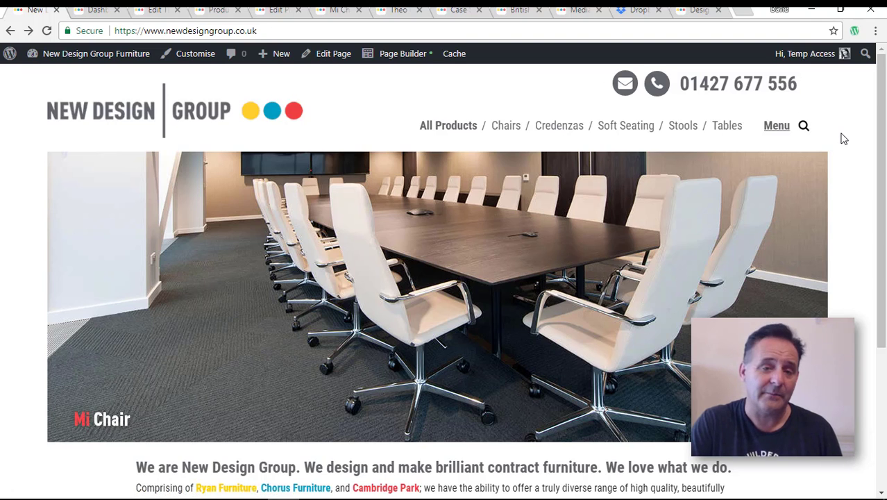
left_click(805, 125)
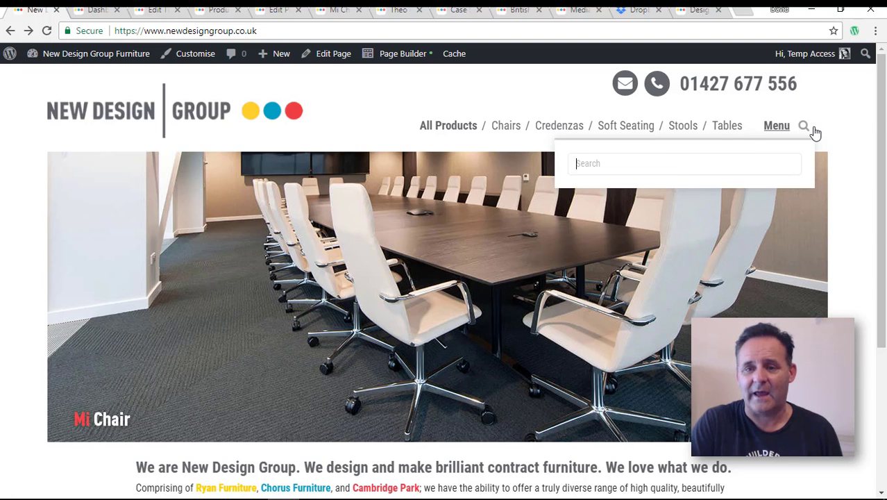
left_click(838, 114)
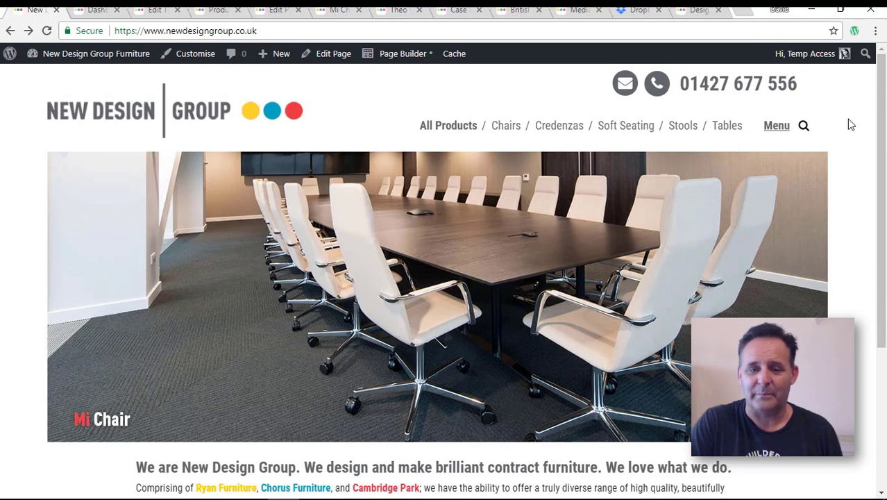
- Review the homepage footer and the pages listed under the header's Menu item, then view the Designers page
scroll(852, 129, "down", 3)
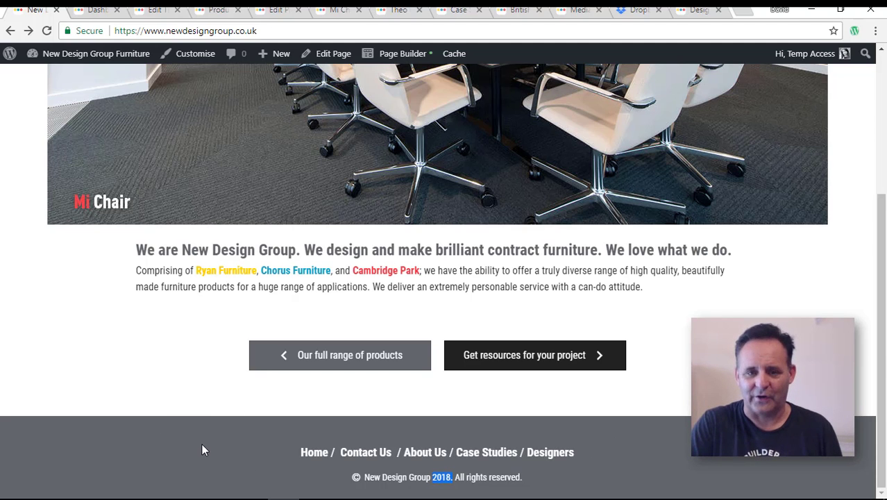
scroll(240, 396, "up", 2)
scroll(240, 396, "up", 2)
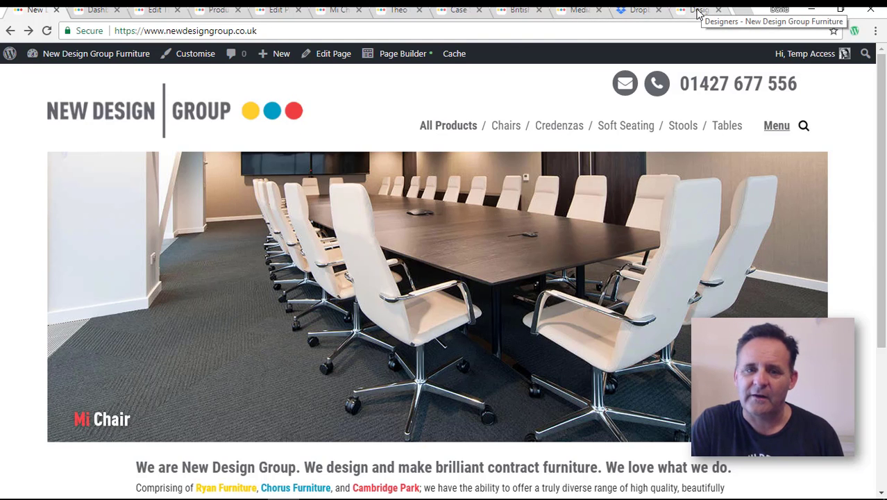
mouse_move(777, 126)
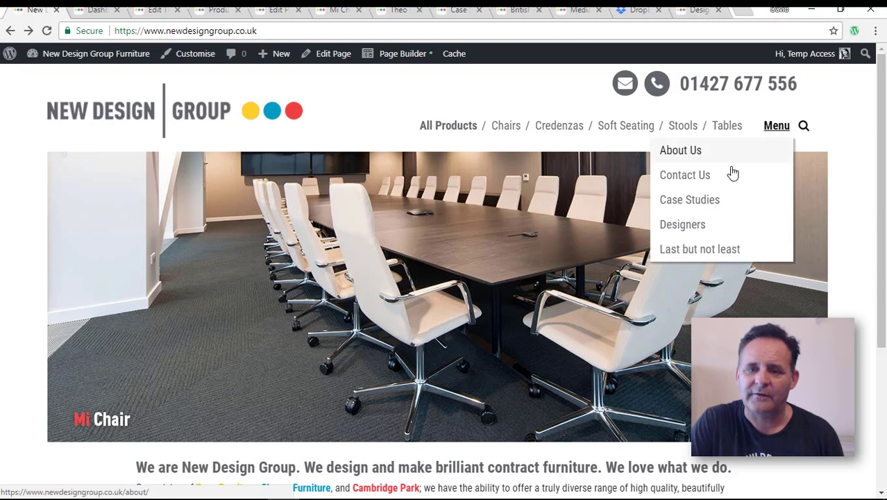
left_click(700, 11)
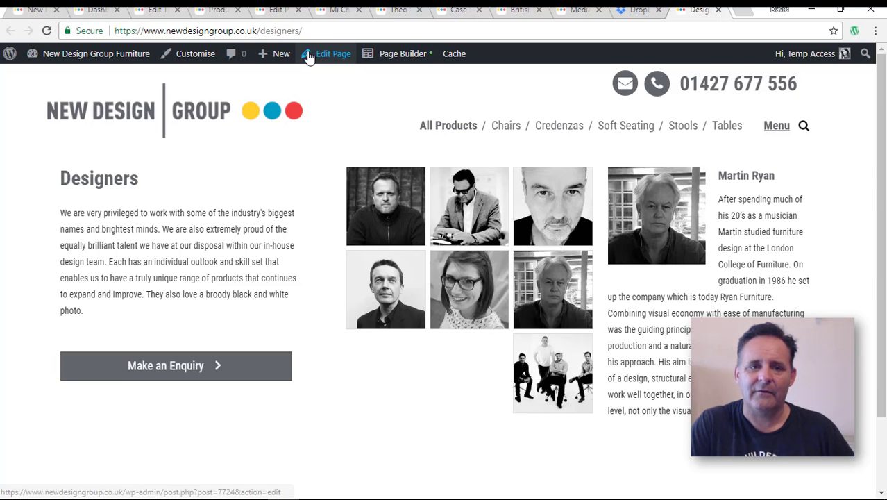
- View the public All Products page, then go to the WordPress dashboard and open the list of installed plugins
left_click(216, 10)
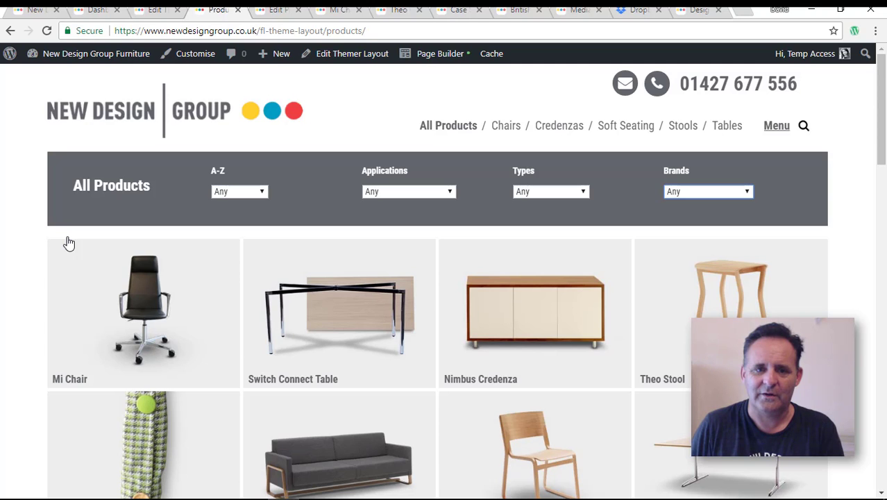
left_click(93, 10)
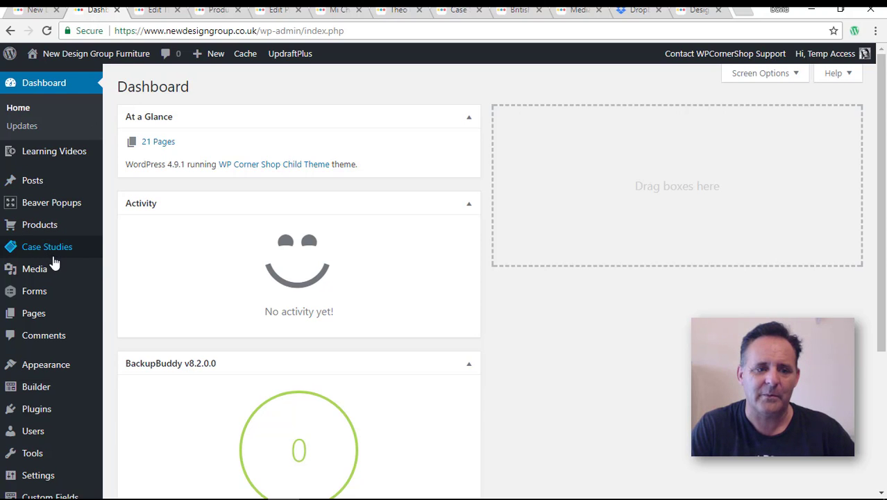
mouse_move(40, 272)
scroll(44, 372, "down", 1)
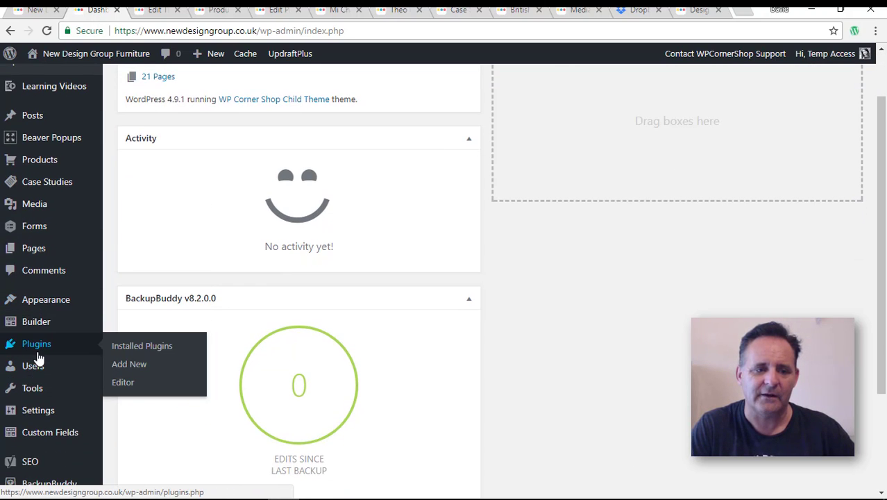
left_click(143, 346)
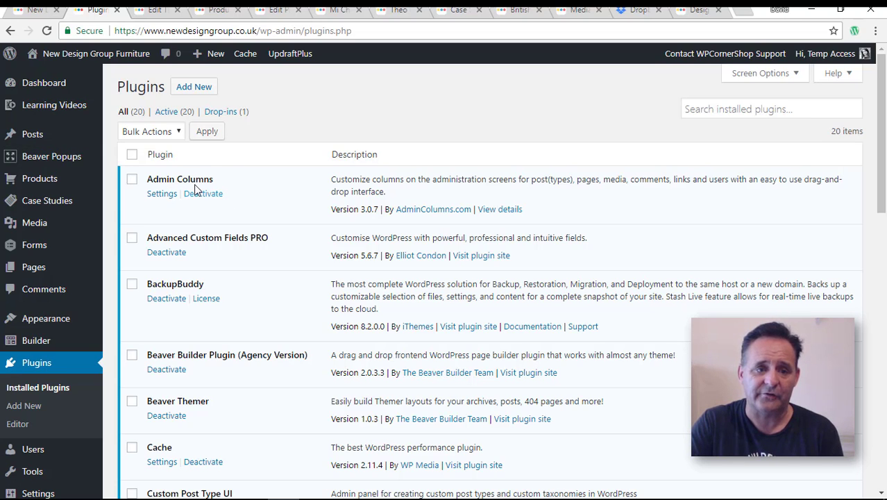
- Open the admin list of all products in a new browser tab and switch to it
mouse_move(45, 320)
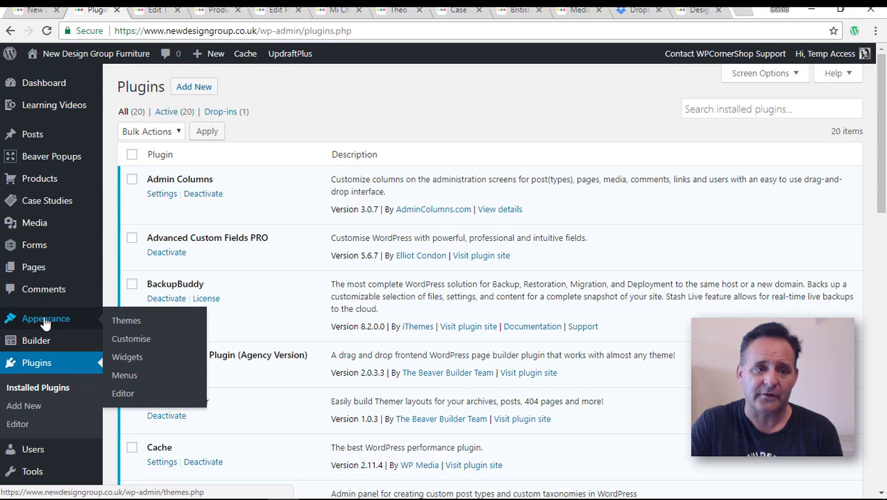
mouse_move(29, 187)
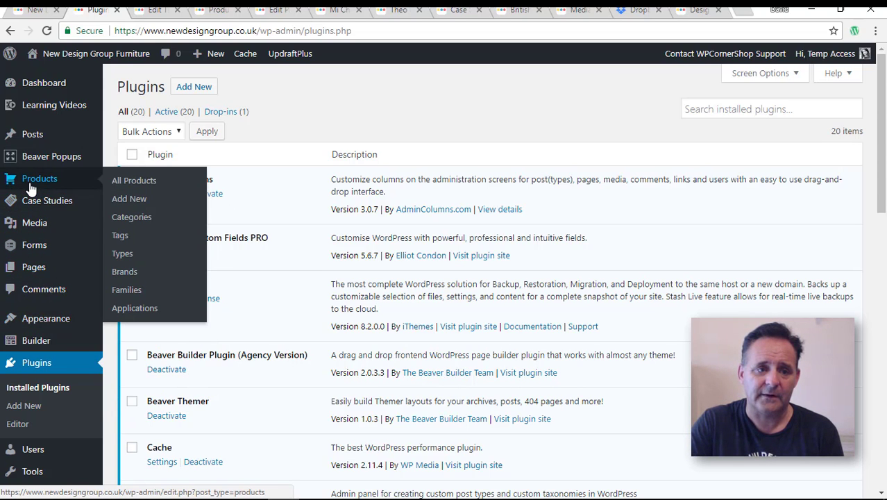
right_click(138, 187)
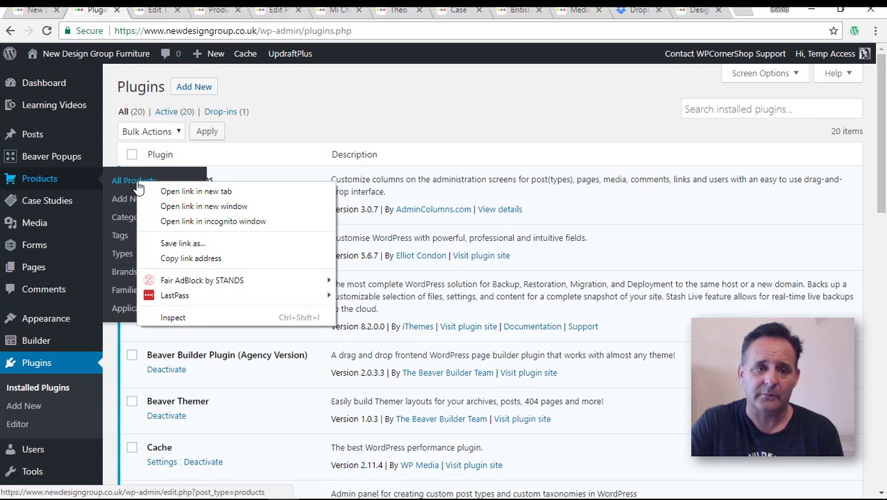
left_click(175, 194)
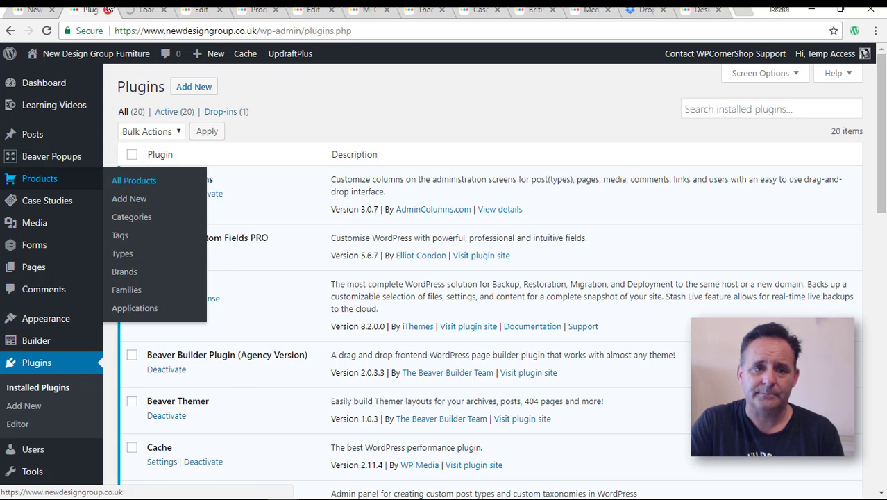
left_click(145, 10)
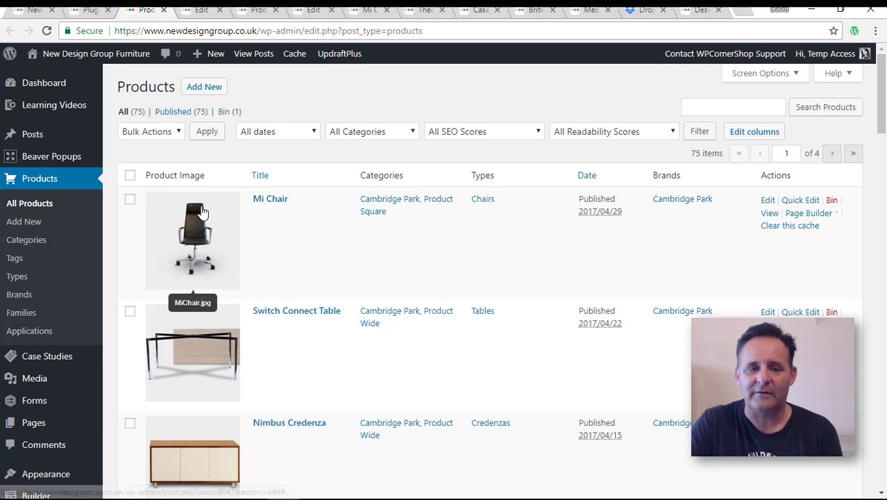
- Examine the customised product list with its image, categories, types, date, brands and actions columns across the listed products
scroll(194, 375, "down", 2)
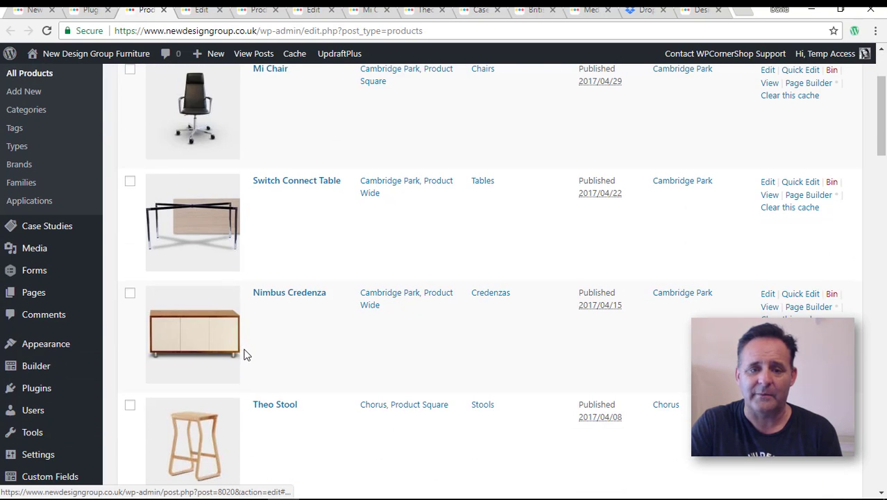
scroll(246, 352, "up", 2)
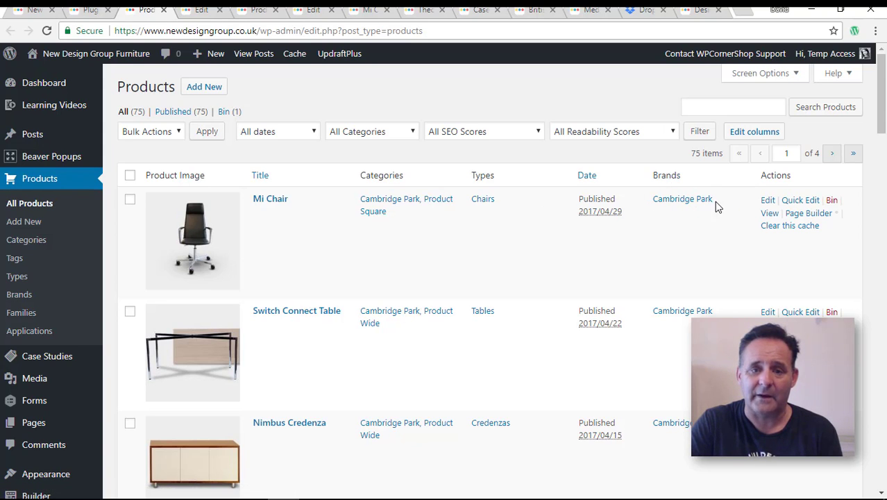
scroll(543, 250, "down", 1)
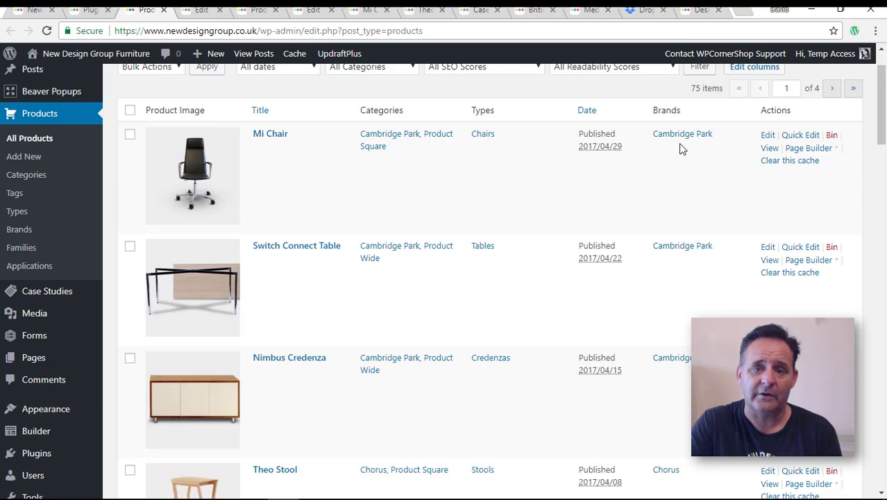
scroll(452, 288, "up", 1)
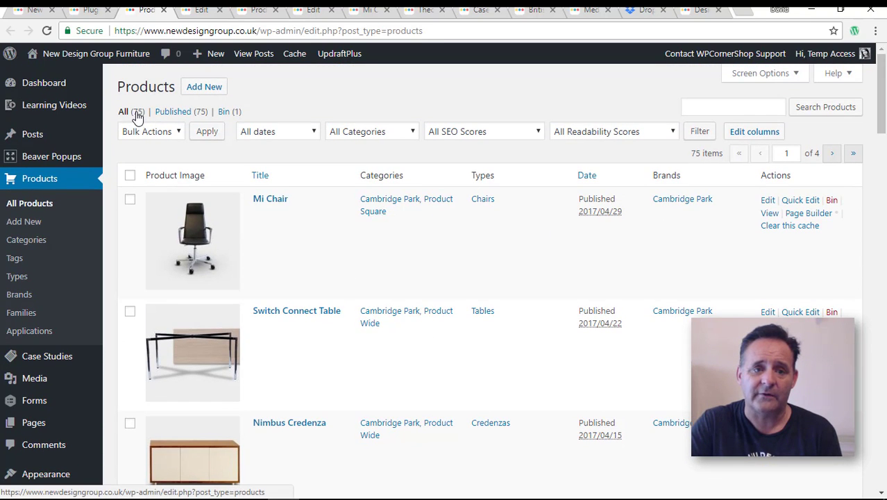
scroll(647, 265, "down", 2)
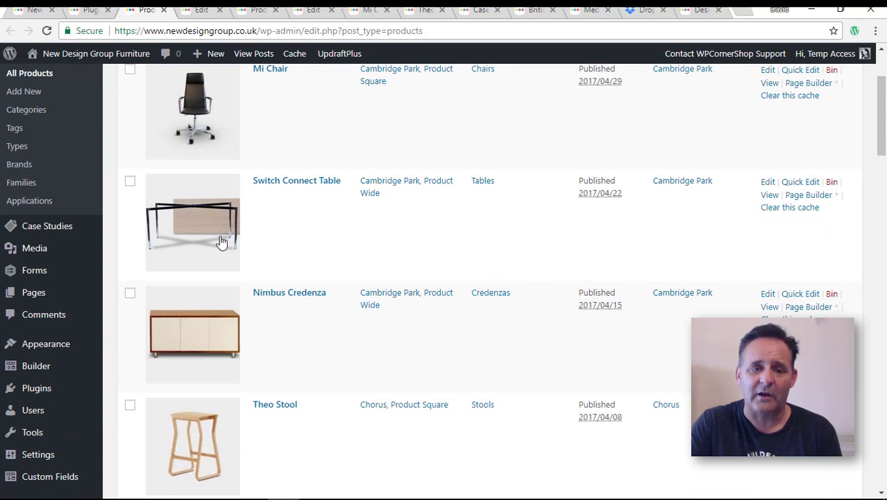
scroll(383, 252, "down", 2)
scroll(387, 254, "down", 2)
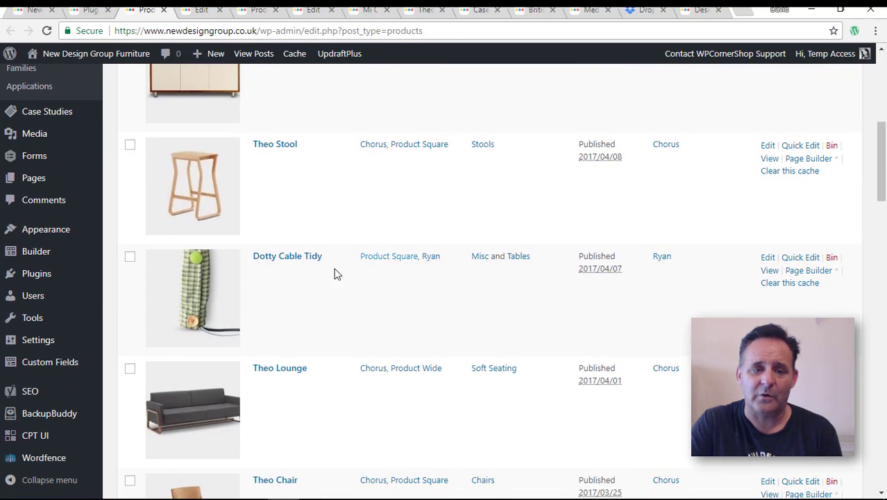
scroll(432, 248, "down", 7)
scroll(389, 267, "down", 6)
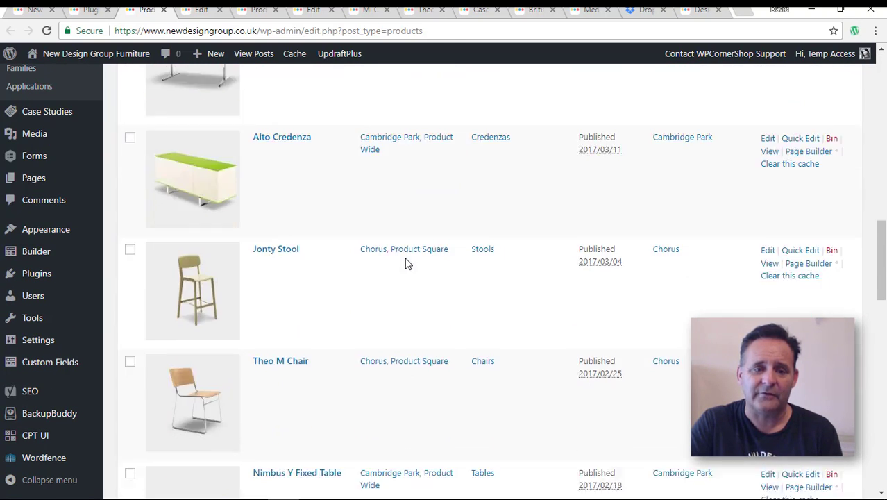
scroll(389, 278, "down", 6)
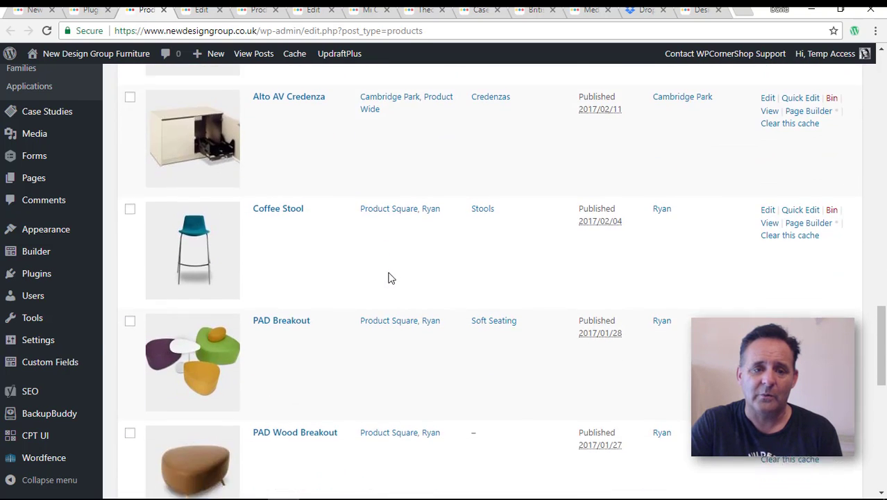
scroll(404, 294, "up", 16)
scroll(410, 299, "up", 15)
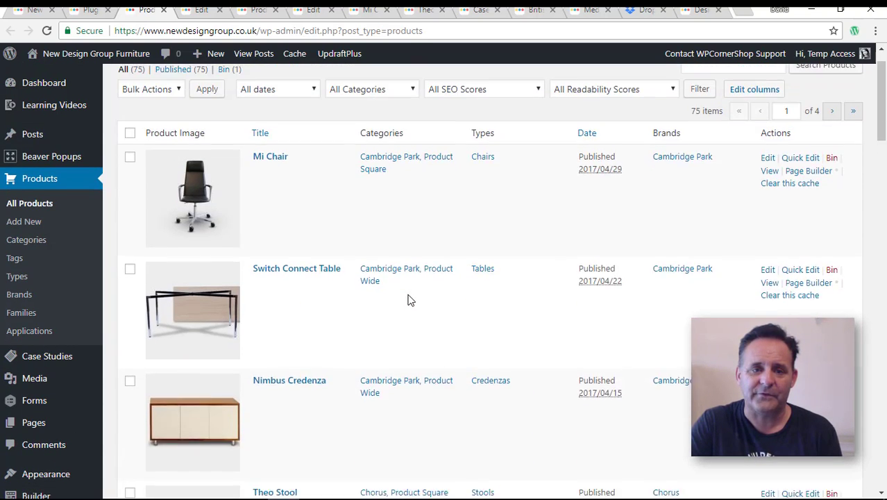
- Check the installed plugins list, then compare the Mi Chair product's editor description with its public page
left_click(91, 9)
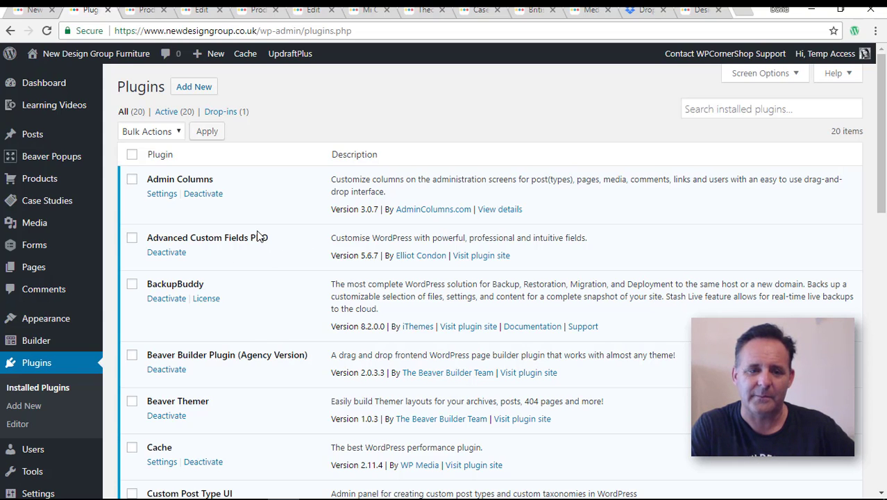
left_click(368, 11)
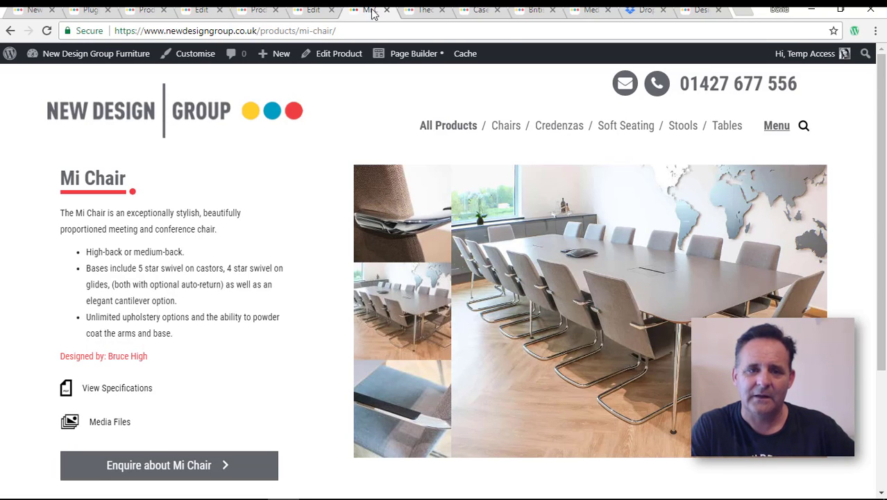
left_click(312, 10)
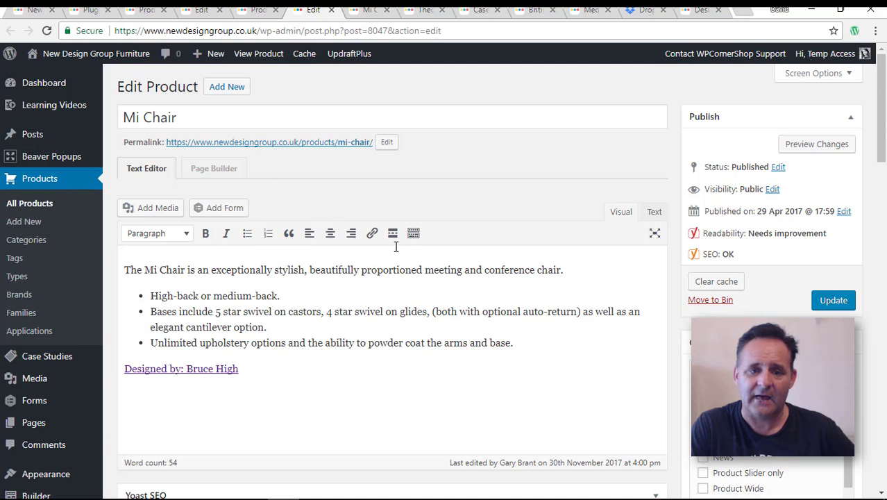
scroll(525, 282, "down", 1)
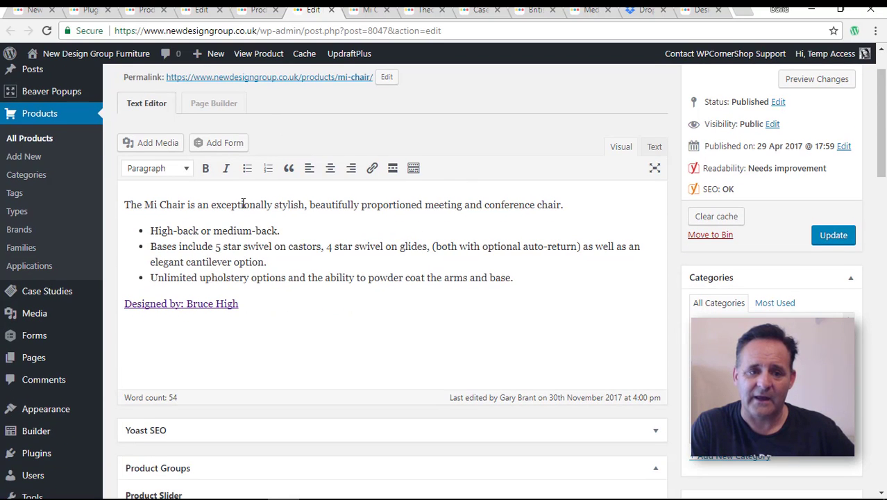
left_click(369, 10)
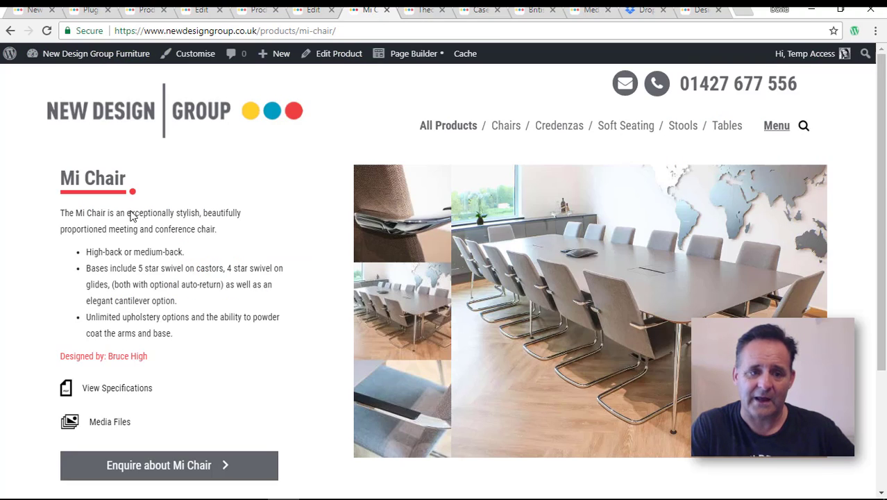
left_click(313, 10)
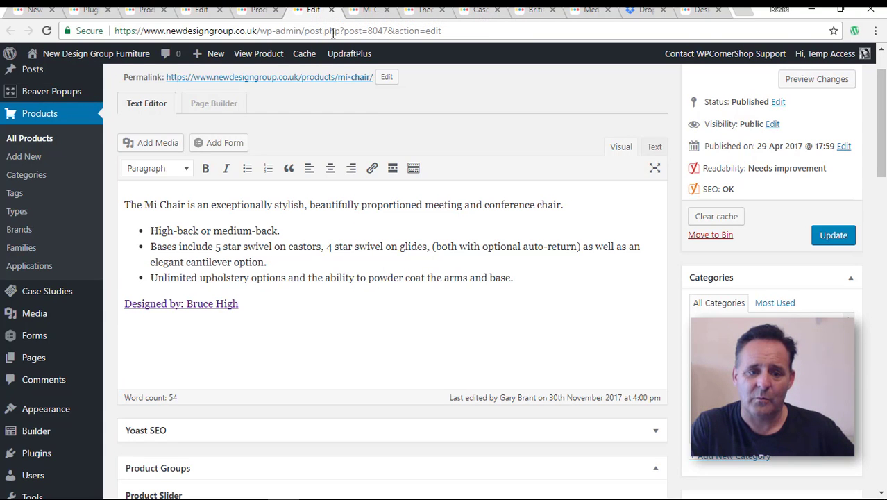
- Examine the Mi Chair product's custom fields: Product Slider, Product Gallery, Dimensions, Hi Res Images and CADS, and Brand Image
scroll(444, 222, "down", 3)
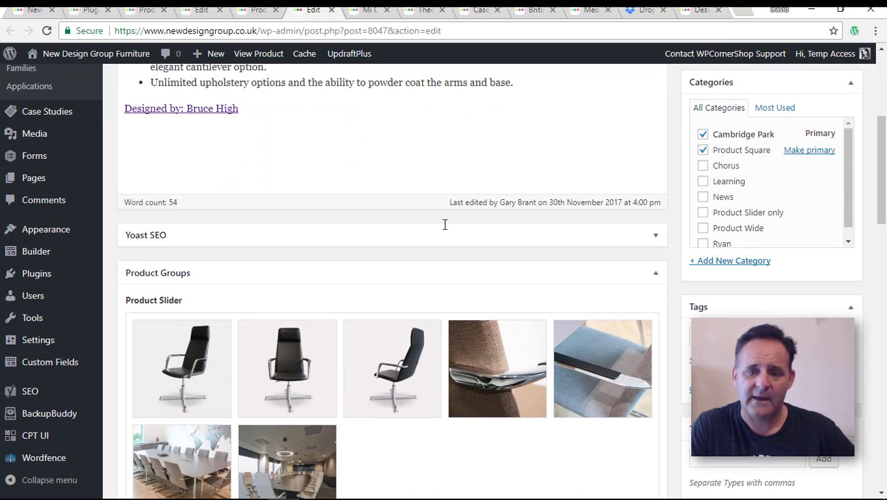
scroll(445, 224, "down", 2)
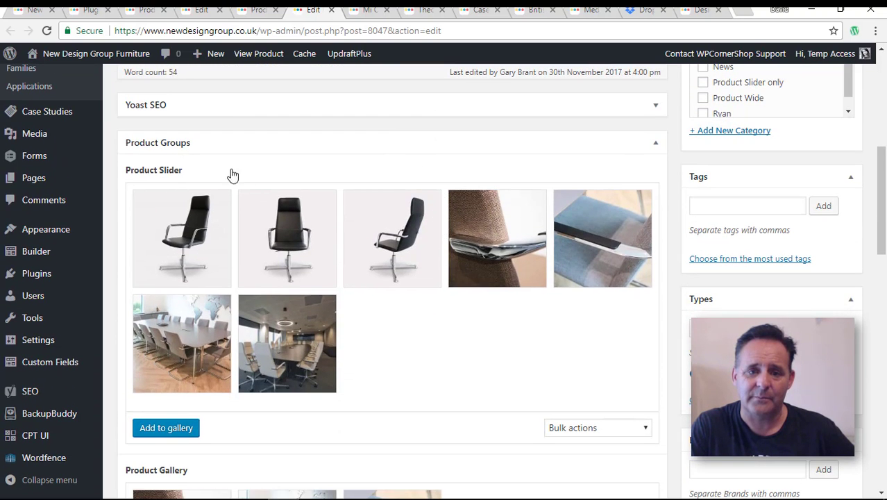
scroll(509, 178, "down", 2)
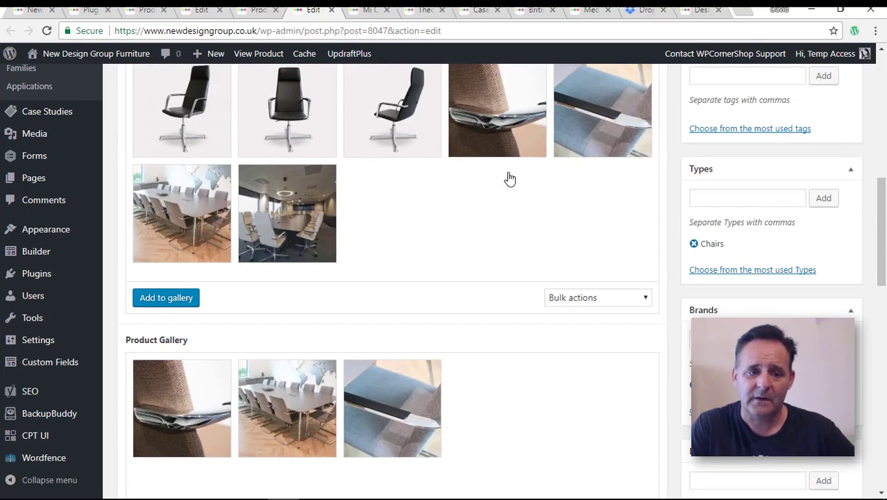
scroll(322, 321, "down", 3)
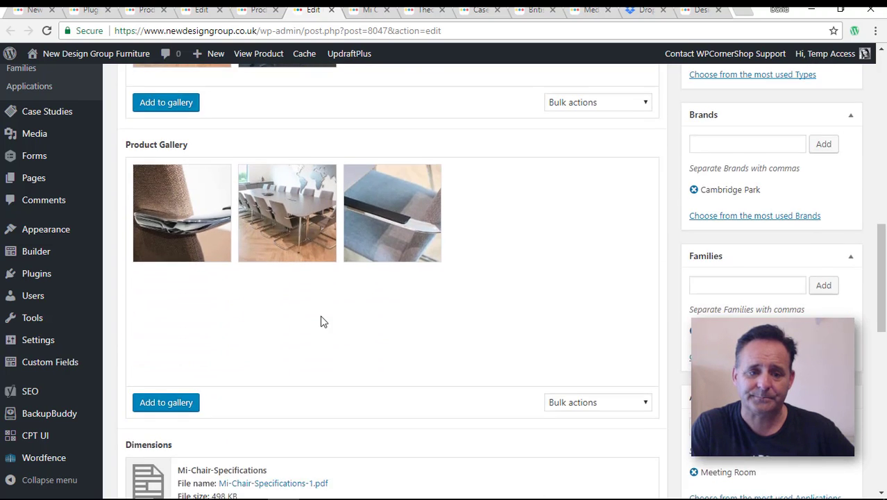
scroll(321, 321, "down", 3)
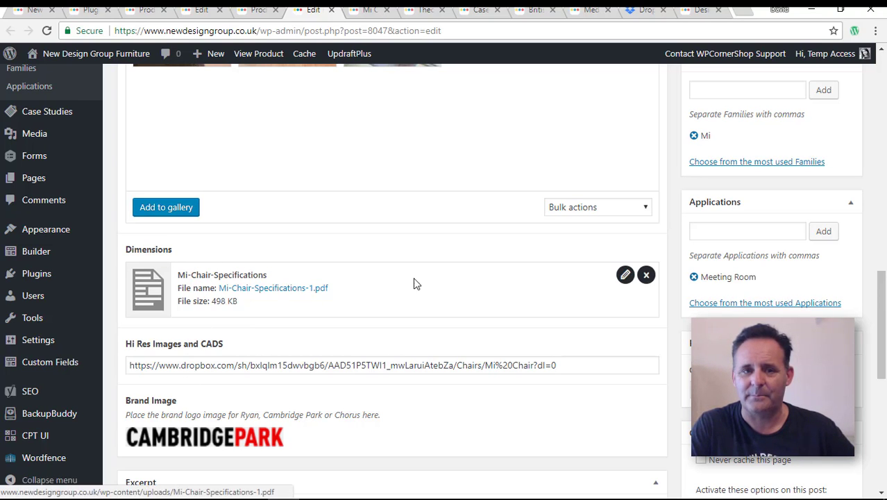
- Open the Mi Chair specifications PDF from the public product page, then return to the product's edit screen
left_click(366, 10)
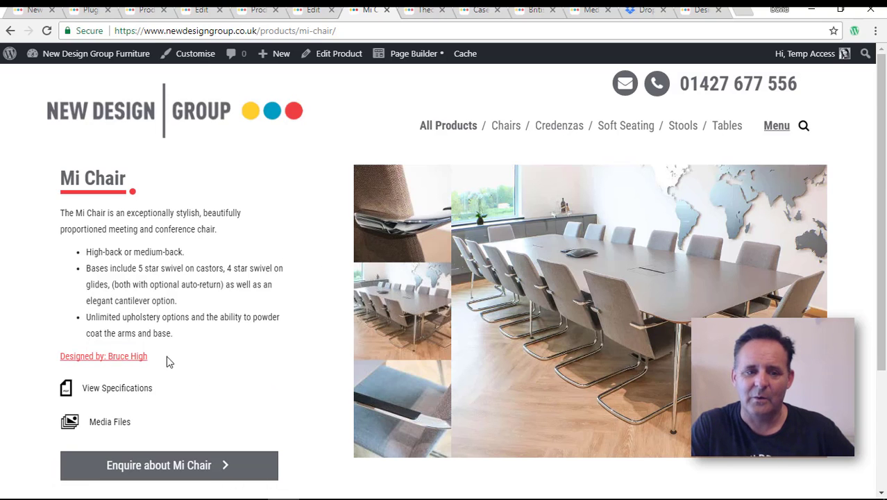
left_click(121, 392)
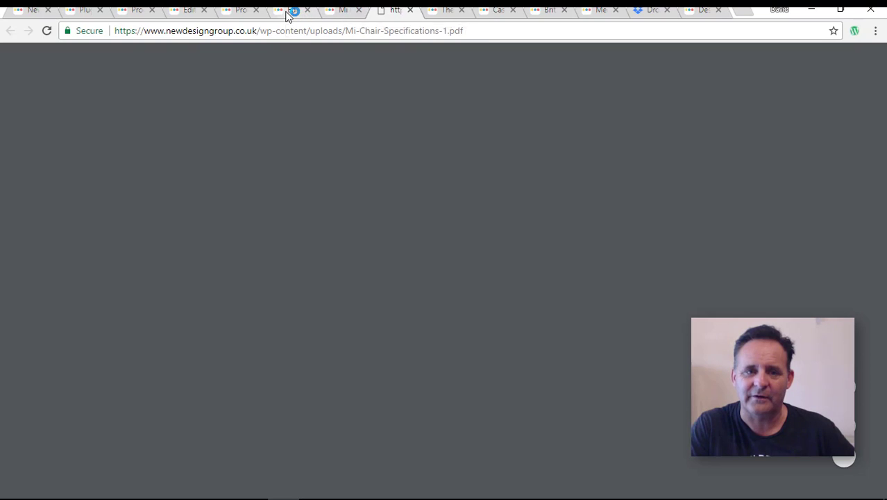
left_click(288, 13)
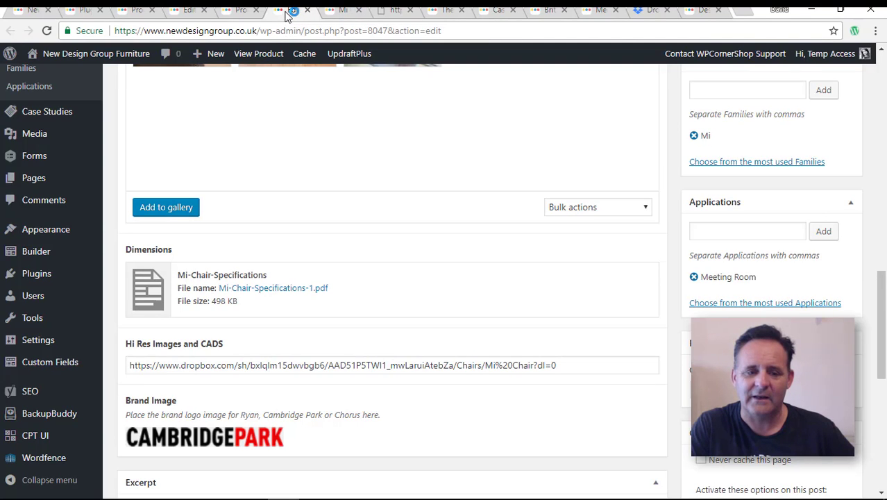
- View the Hi Res Images and CADS link field and the public Media Downloads page, then return to the product's edit screen
scroll(204, 302, "down", 1)
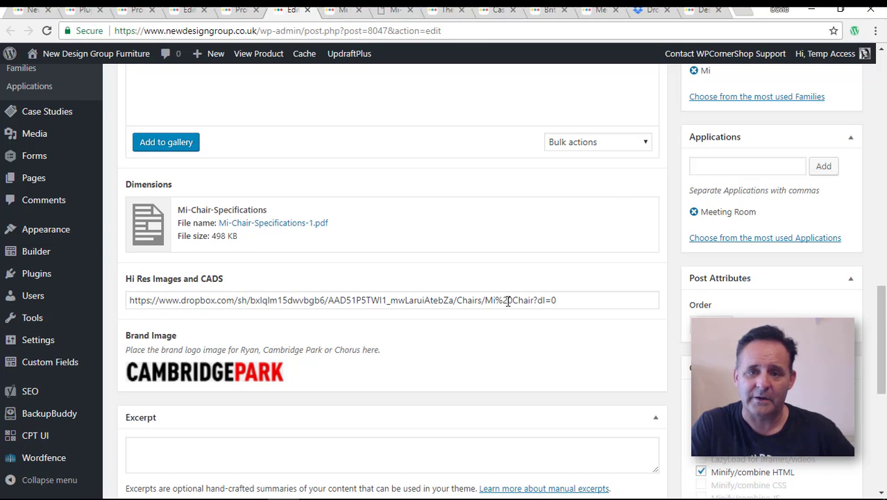
left_click(601, 9)
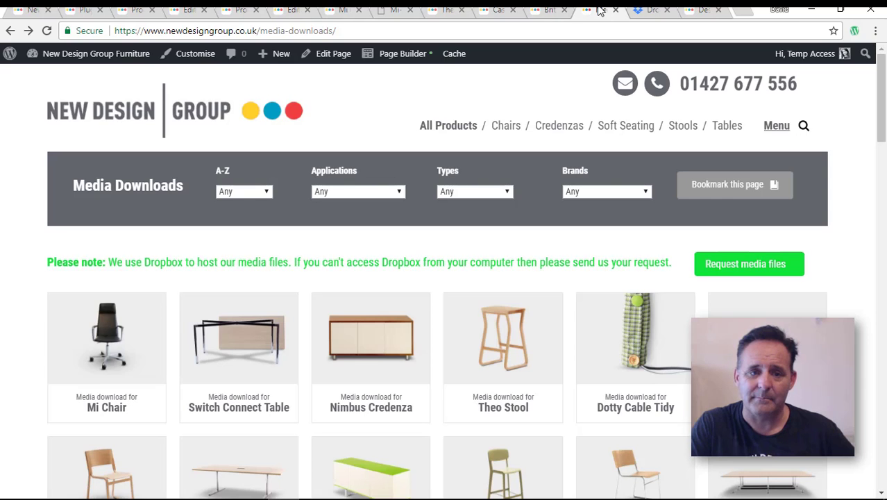
left_click(283, 10)
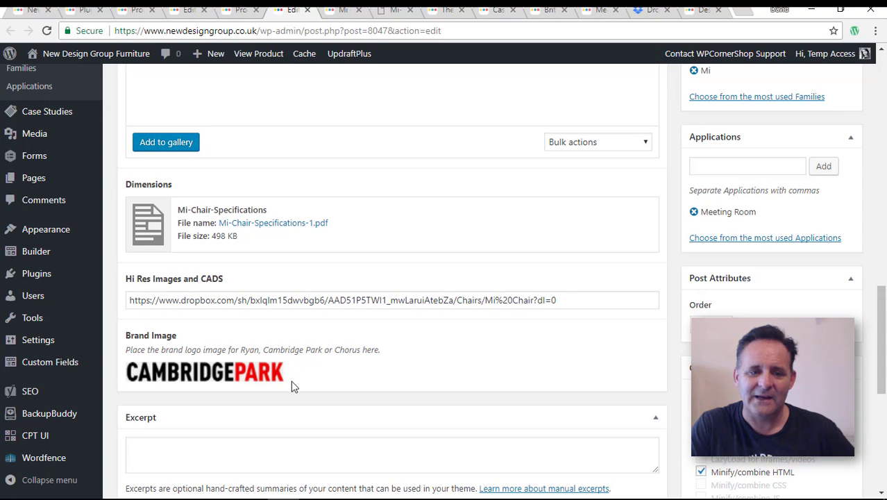
- Look at the Cambridge Park brand logo below the enquiry button on the public Mi Chair page
left_click(338, 10)
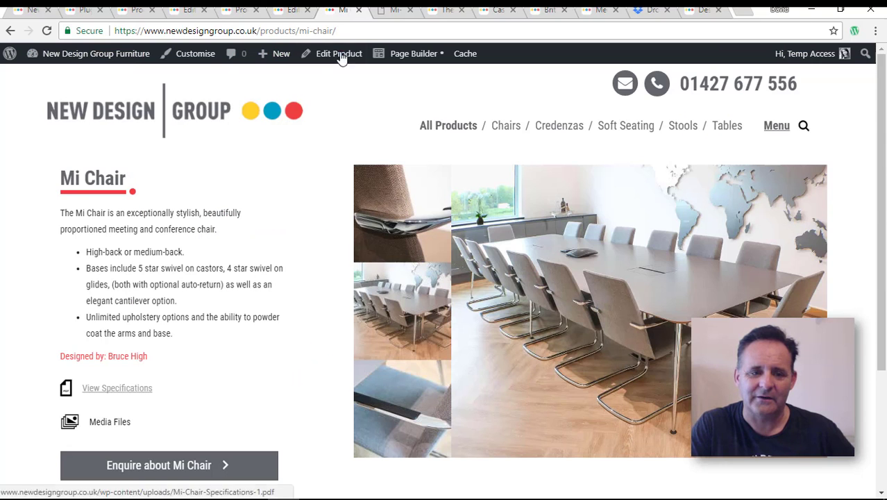
scroll(175, 317, "down", 3)
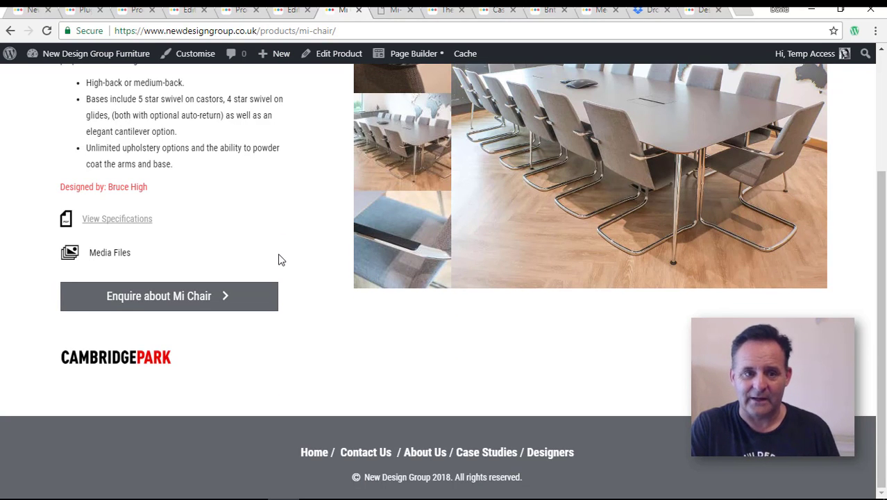
scroll(279, 260, "up", 1)
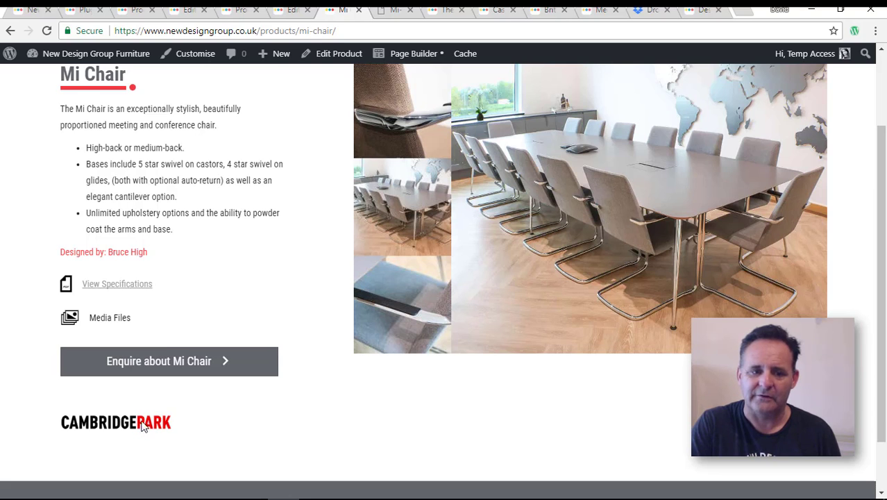
scroll(269, 287, "up", 3)
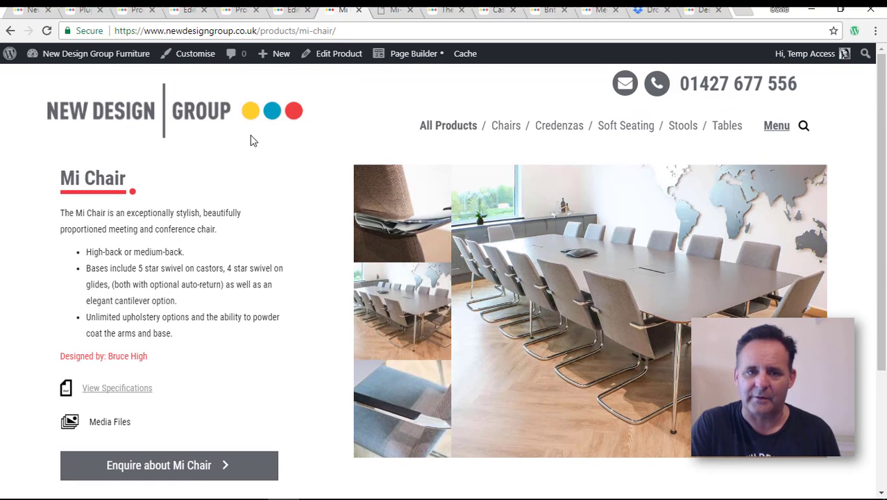
- Return to the Mi Chair edit screen and review its custom fields from the Product Gallery down to the Brand Image
left_click(293, 11)
scroll(428, 327, "up", 2)
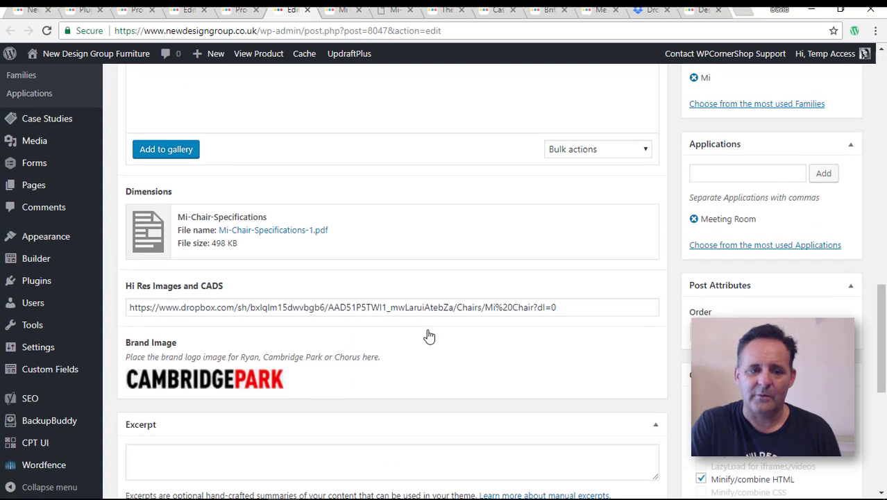
scroll(429, 336, "up", 4)
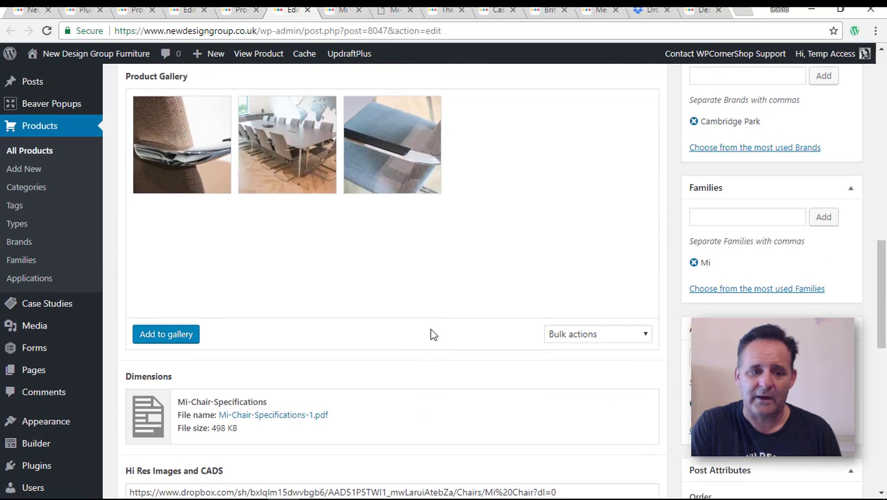
scroll(429, 334, "down", 4)
scroll(431, 336, "up", 2)
scroll(431, 338, "down", 6)
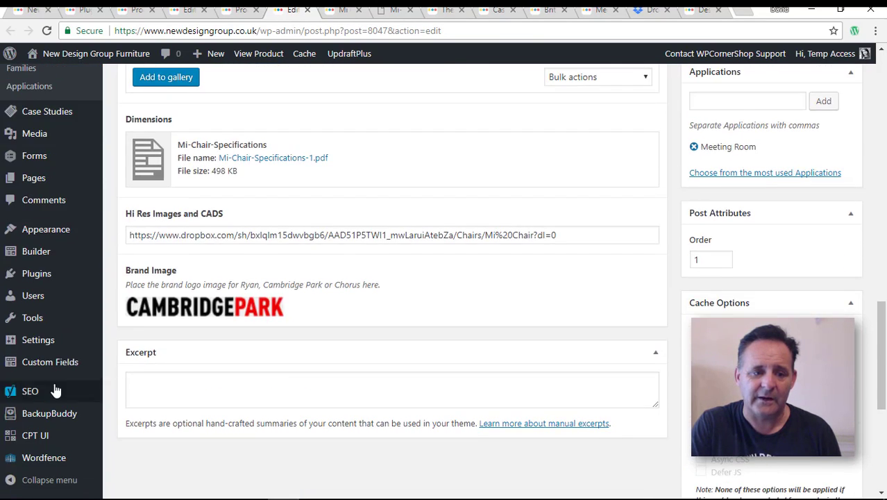
- Open the custom field groups list and open the Product Groups field group for editing
mouse_move(41, 366)
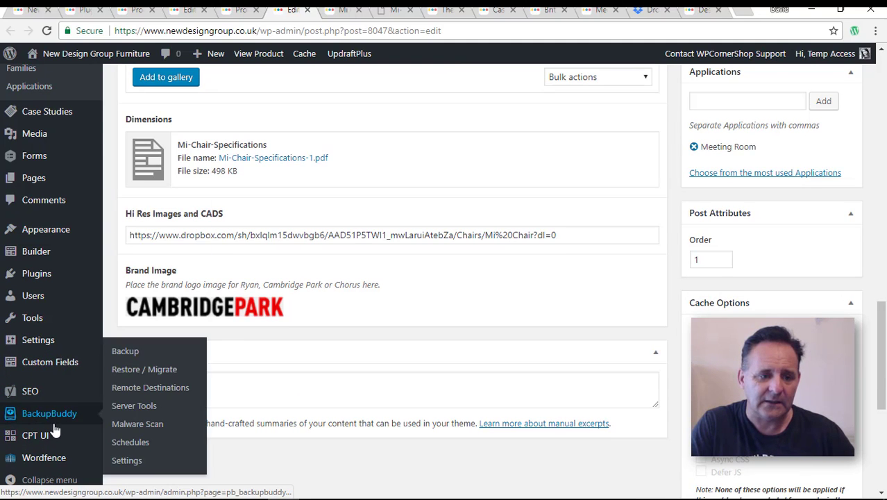
scroll(52, 425, "down", 4)
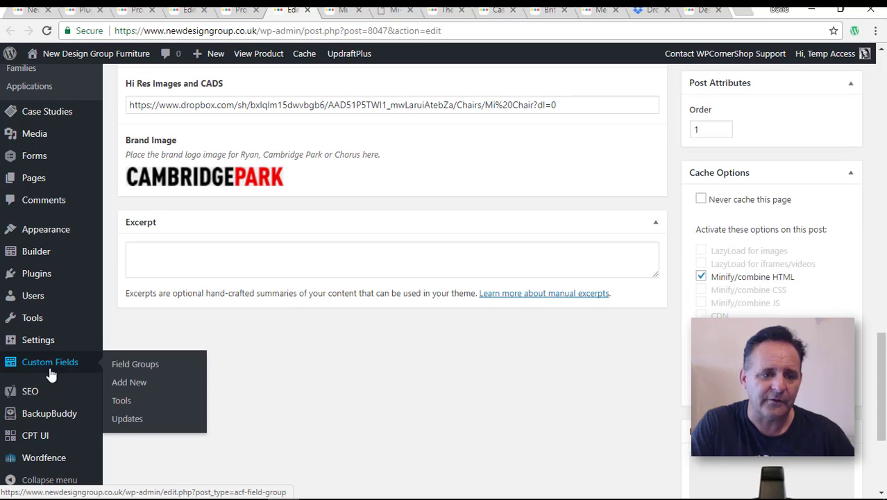
left_click(122, 365)
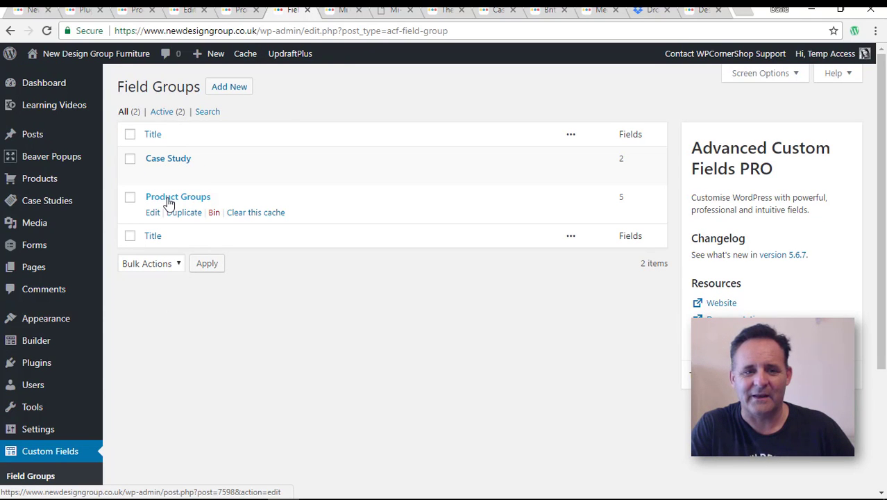
left_click(192, 199)
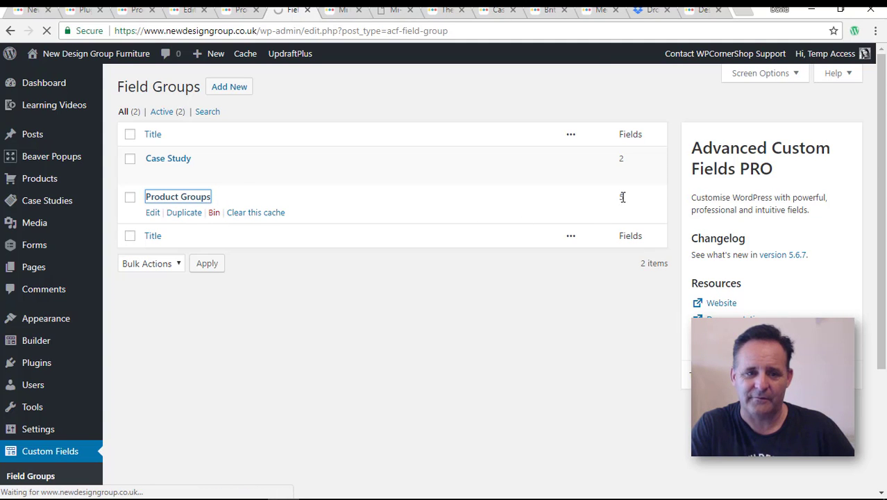
left_click(180, 198)
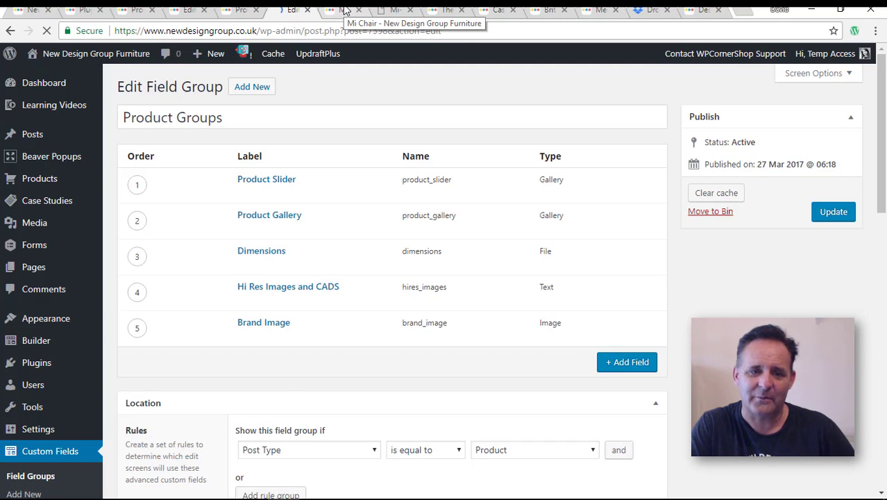
- Examine the labels, names and types of the fields in the Product Groups field group
mouse_move(415, 178)
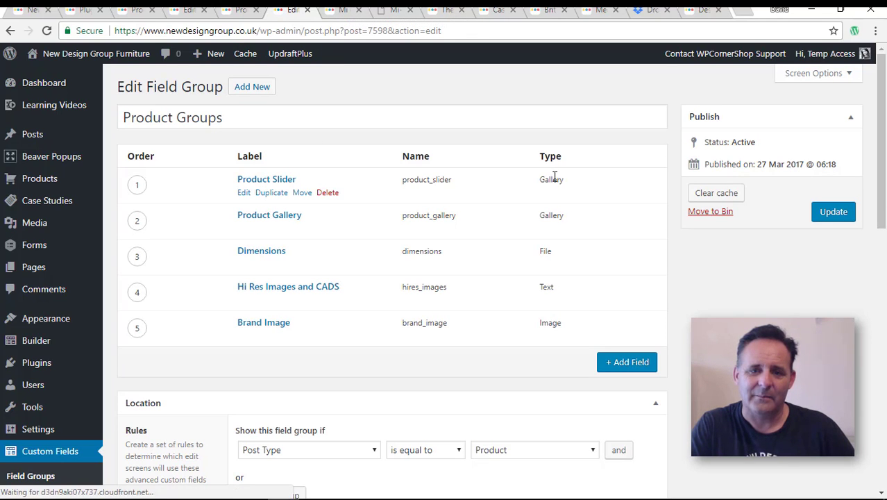
mouse_move(556, 229)
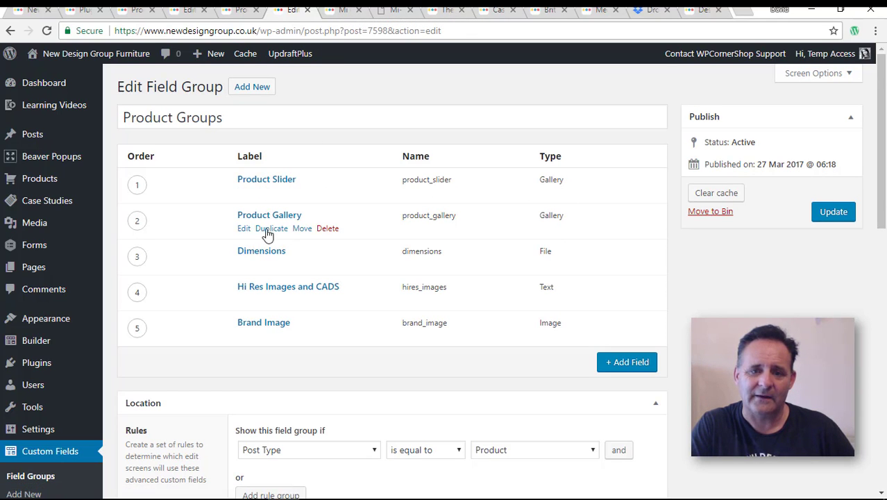
mouse_move(566, 253)
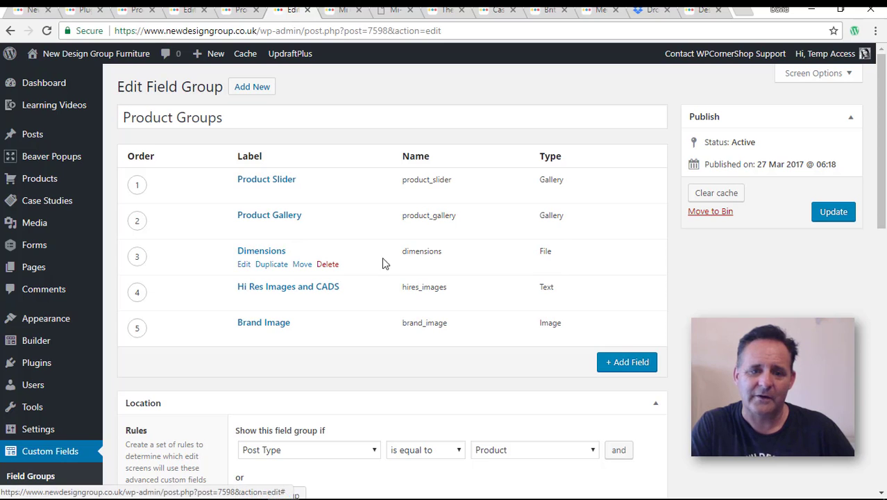
mouse_move(271, 298)
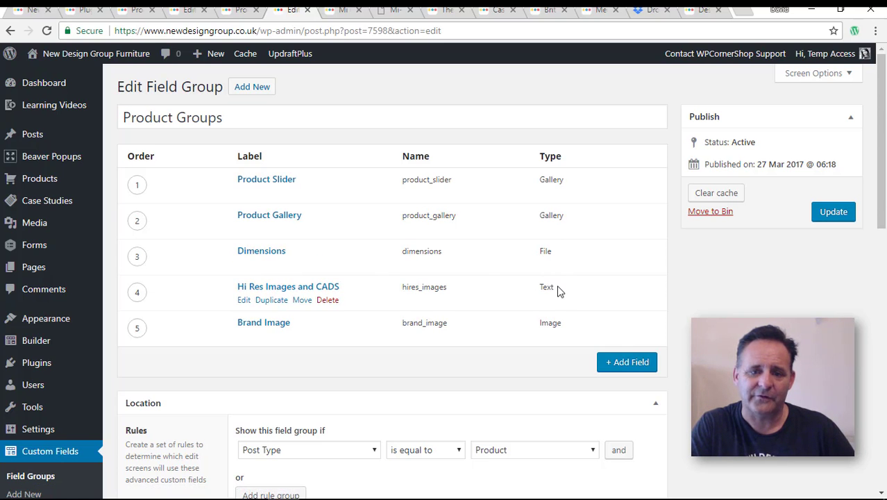
mouse_move(235, 333)
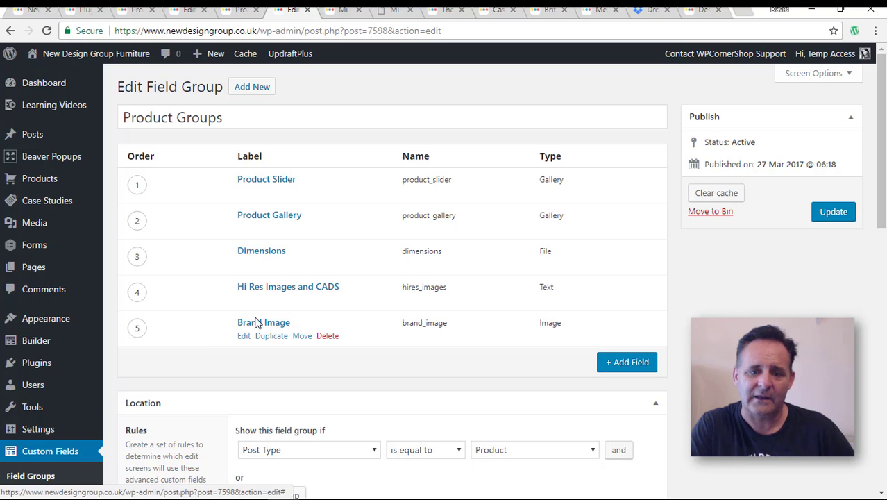
mouse_move(495, 204)
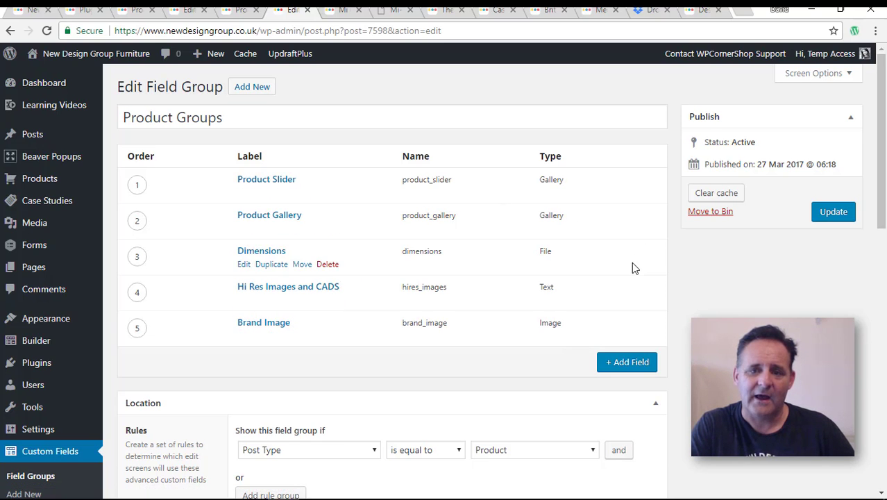
- Review the fields, location rule and display settings of the Product Groups field group, glancing at the public Mi Chair page
mouse_move(592, 234)
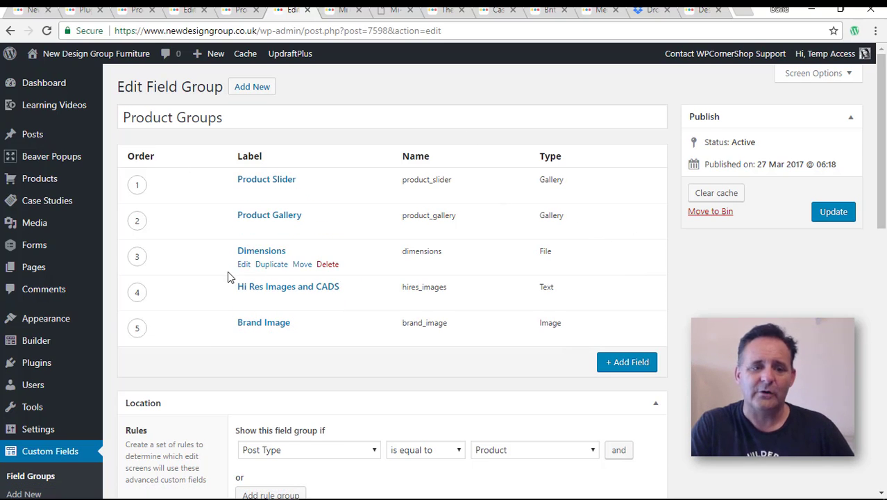
scroll(227, 271, "down", 2)
scroll(228, 277, "up", 2)
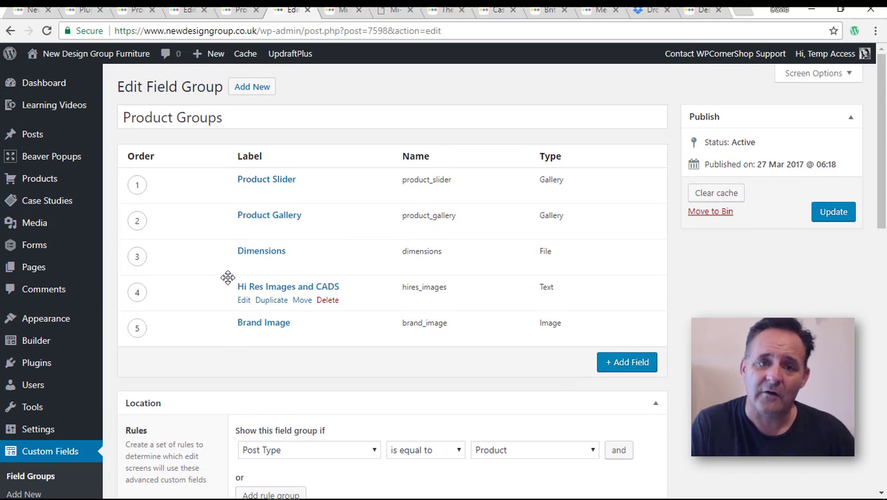
scroll(227, 279, "down", 1)
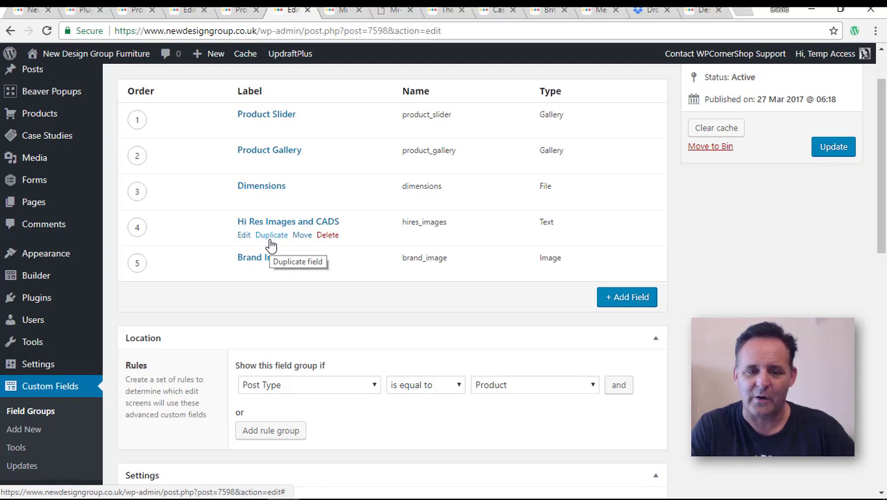
scroll(223, 243, "up", 1)
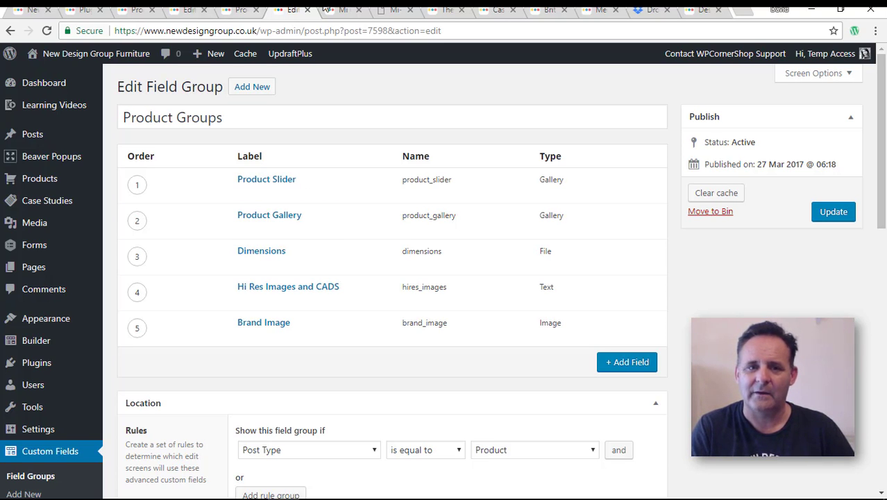
left_click(345, 10)
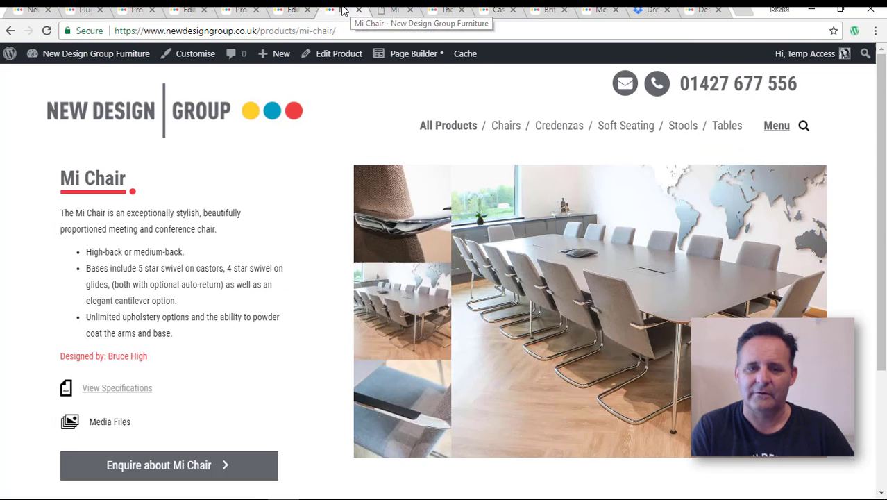
left_click(291, 10)
scroll(402, 372, "down", 5)
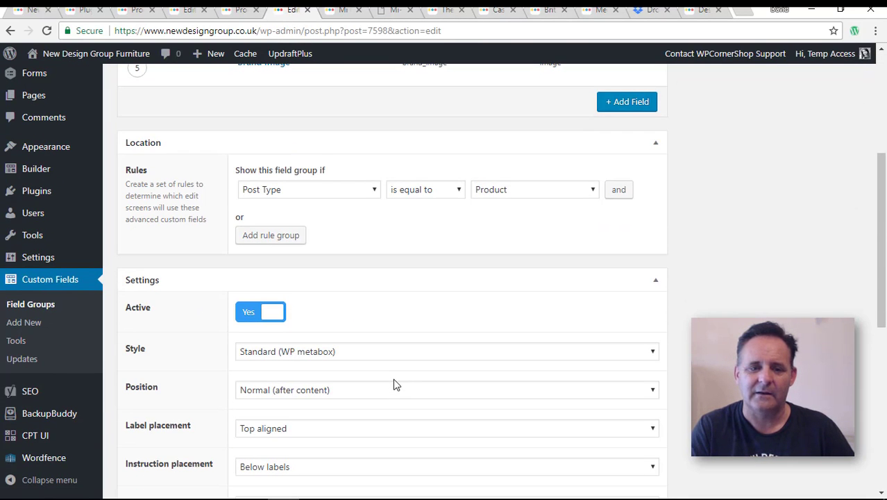
scroll(412, 238, "down", 3)
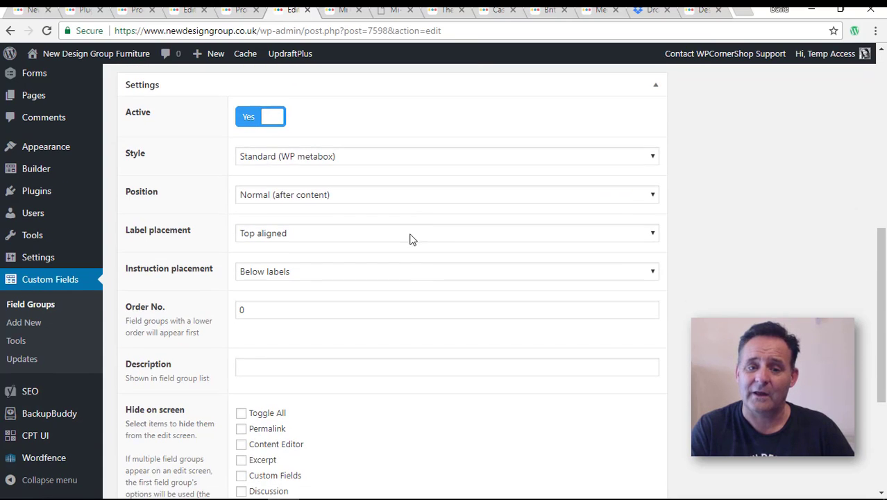
scroll(420, 262, "up", 3)
left_click(242, 10)
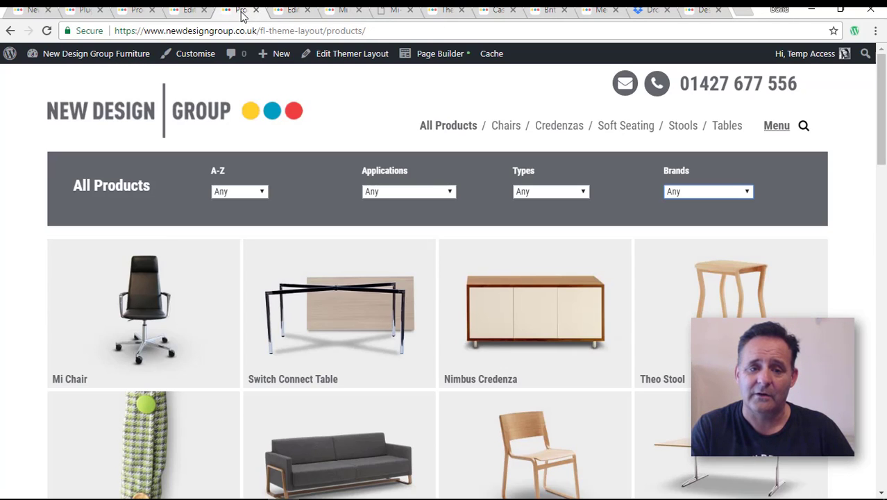
left_click(184, 11)
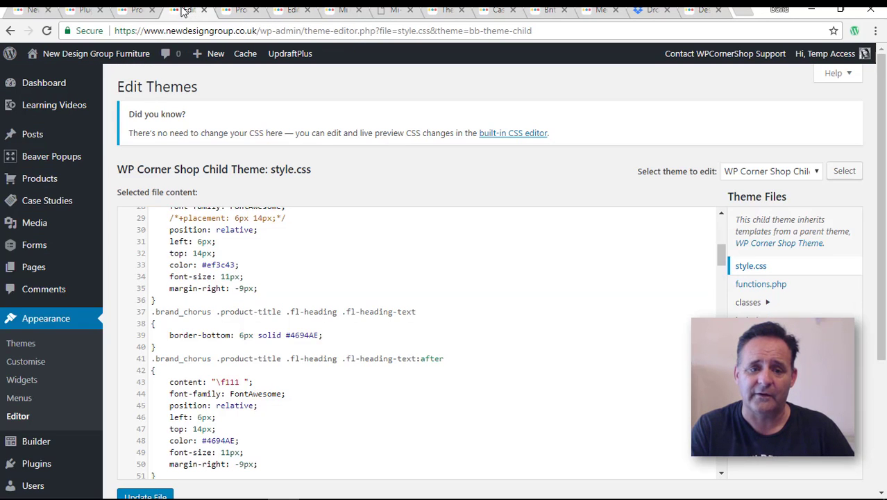
left_click(138, 10)
left_click(291, 8)
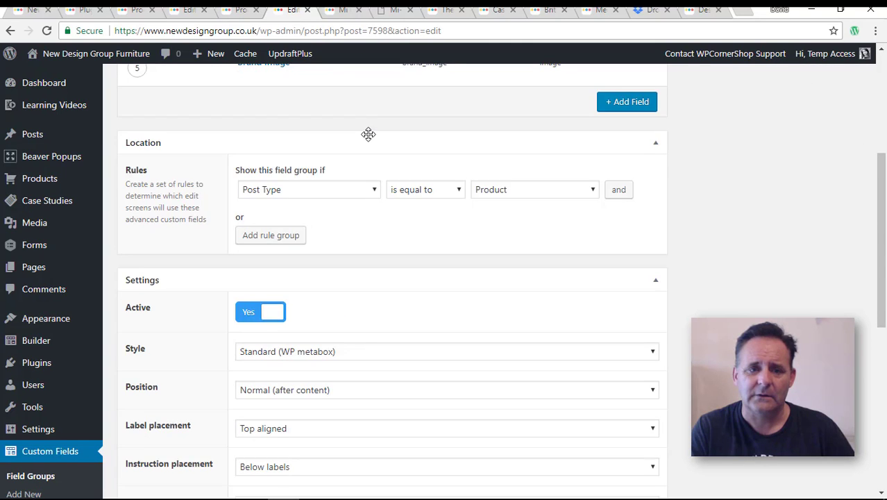
scroll(370, 139, "up", 4)
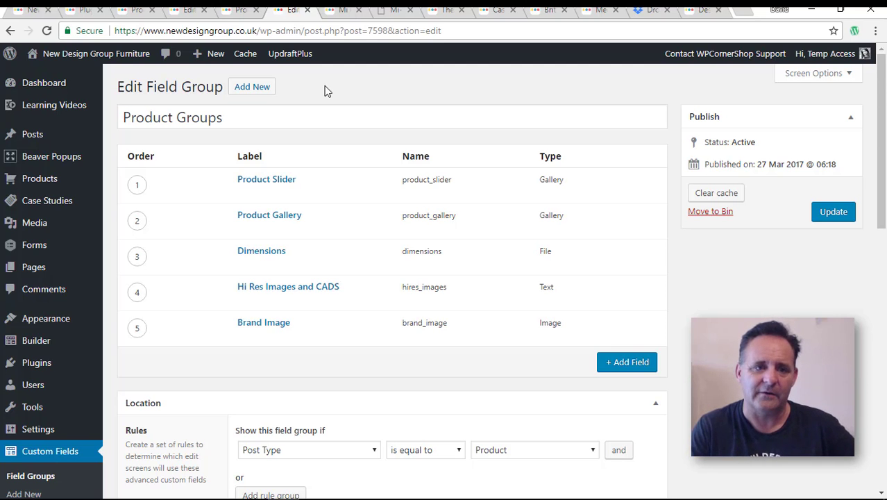
- Close the browser tab with the child theme's style.css editor and bring up the Products admin list
left_click(189, 11)
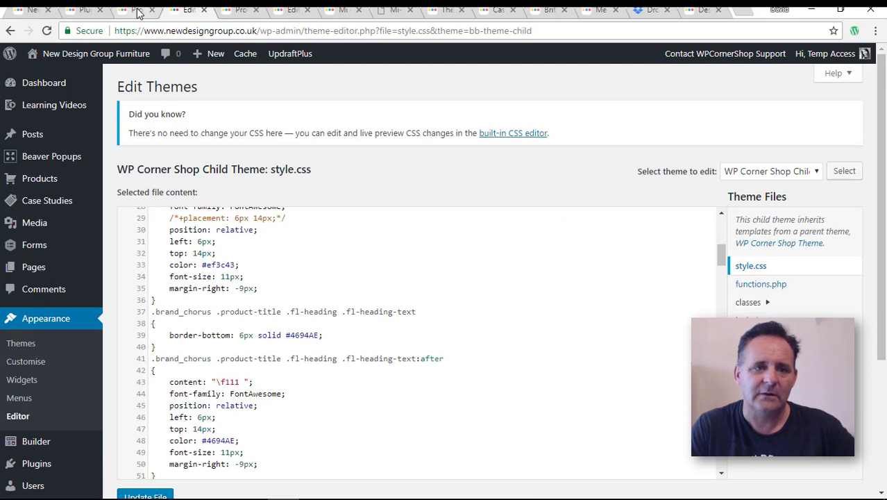
left_click(203, 11)
left_click(138, 12)
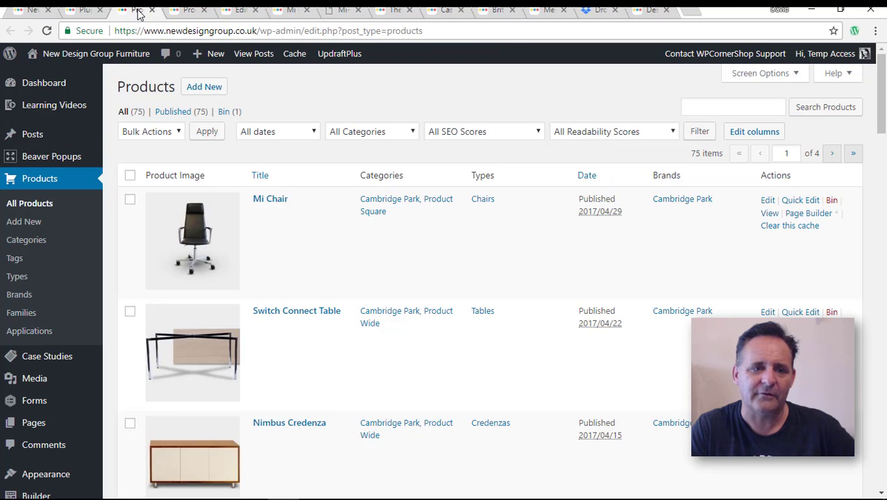
- Bring up the installed plugins list and review the entries from Admin Columns to Cache
left_click(84, 11)
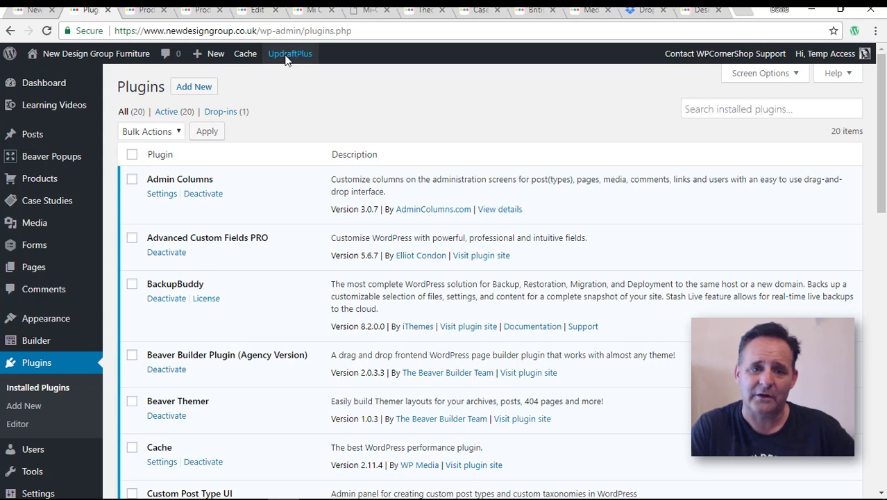
mouse_move(274, 55)
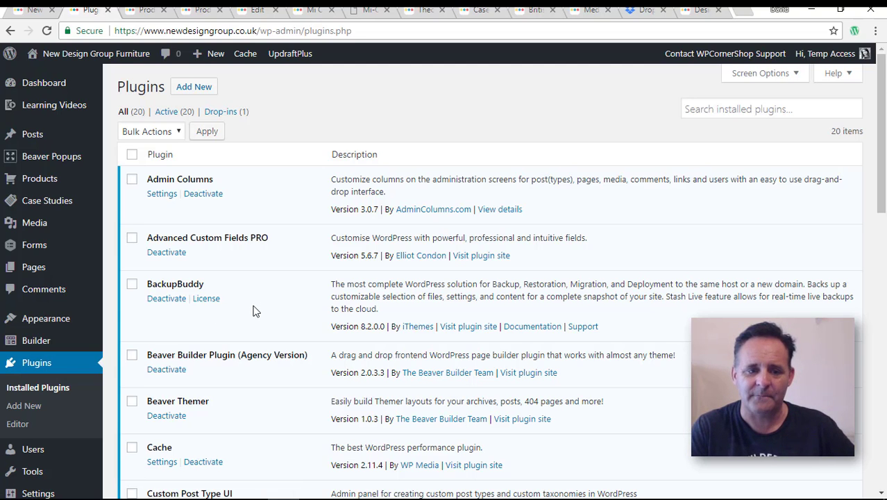
scroll(300, 312, "down", 2)
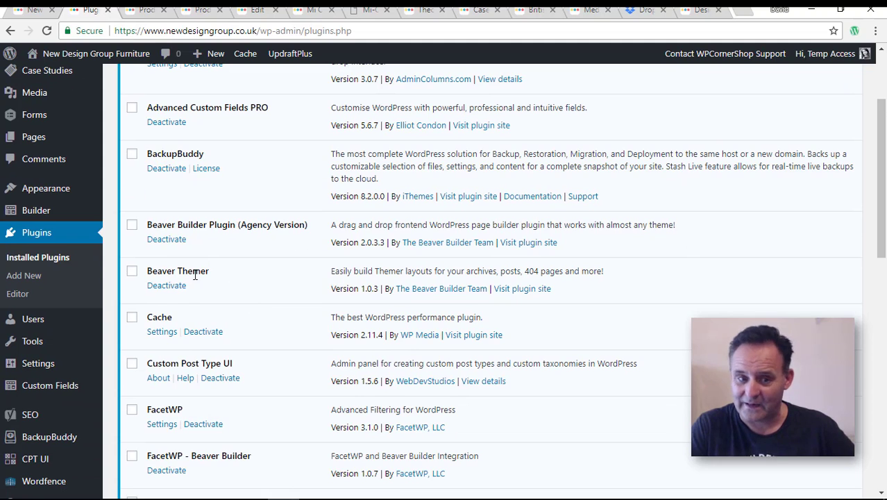
scroll(214, 278, "down", 2)
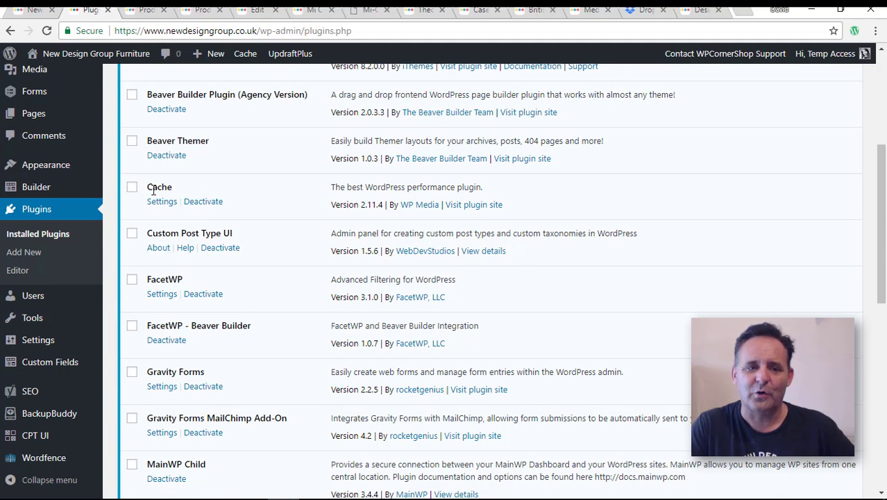
scroll(226, 214, "up", 1)
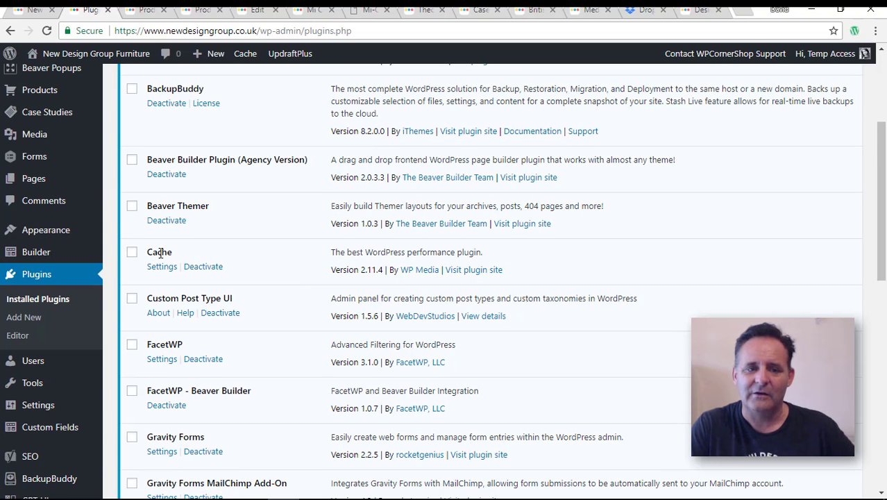
scroll(254, 271, "up", 1)
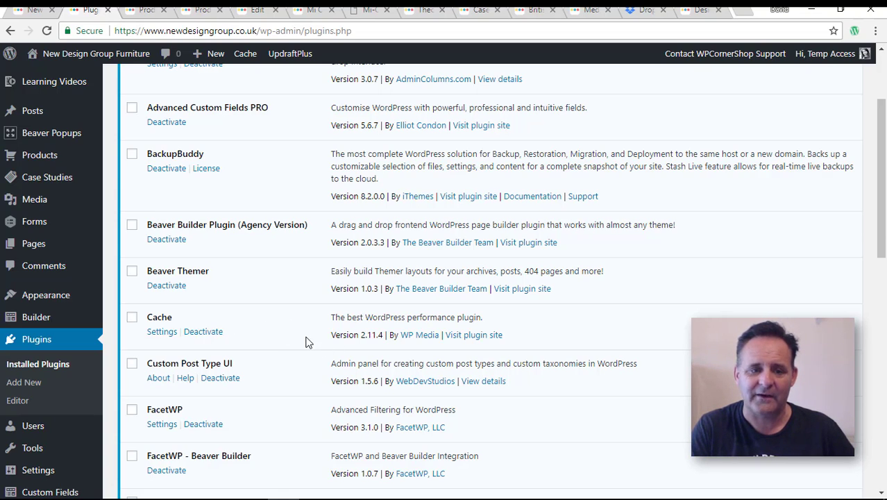
- Examine the Custom Post Type UI plugin, its post type and taxonomy options, and the plugins listed below it
scroll(308, 341, "down", 1)
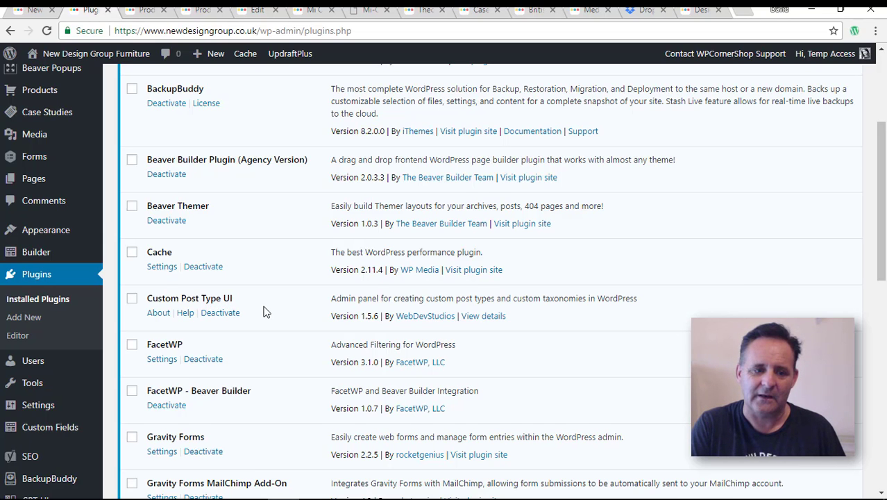
scroll(264, 311, "down", 1)
scroll(264, 312, "down", 2)
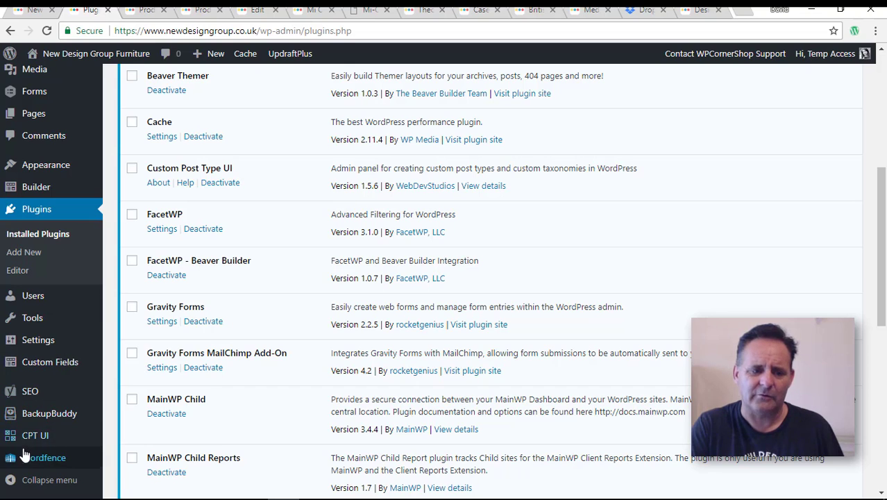
mouse_move(35, 440)
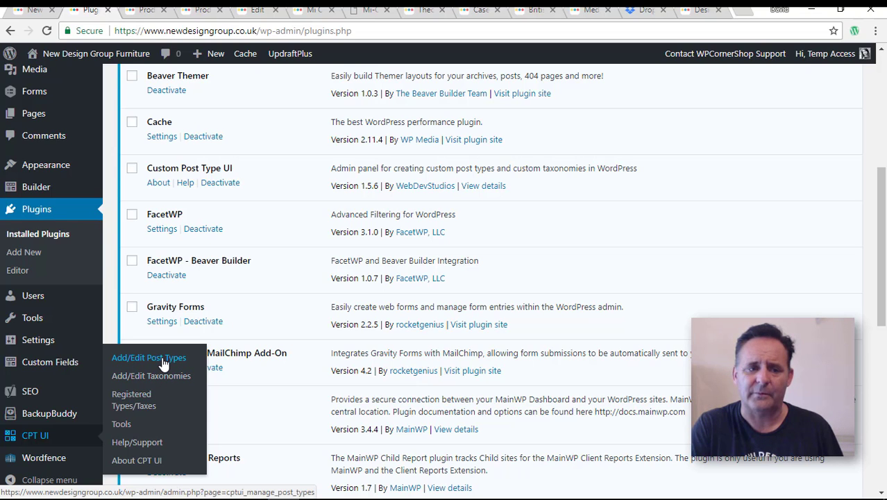
scroll(271, 347, "down", 1)
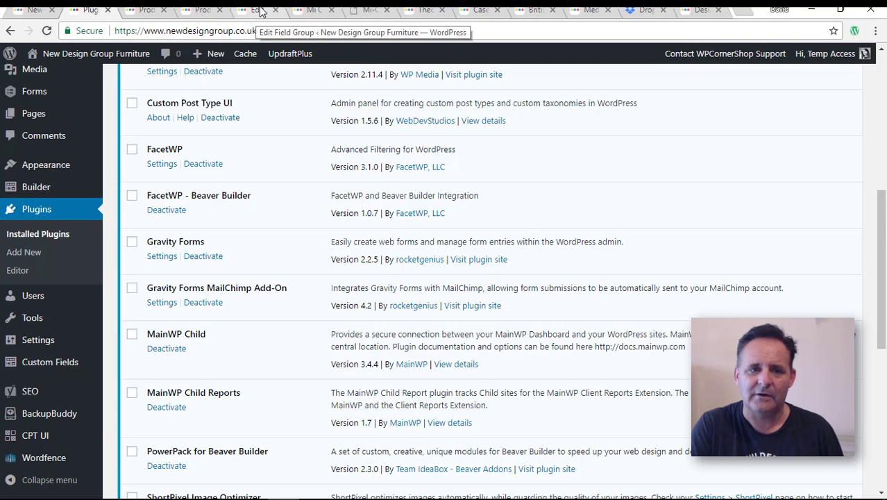
- Open the Products themer layout of the All Products page in the page builder
left_click(200, 11)
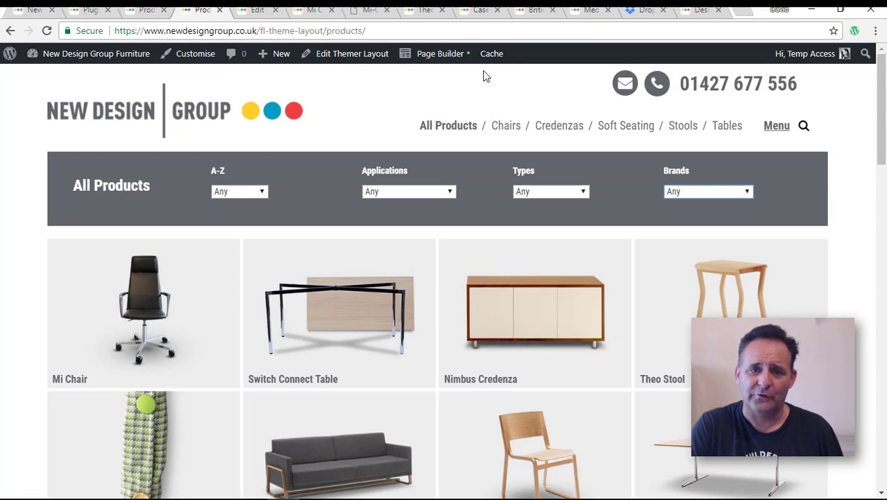
left_click(439, 55)
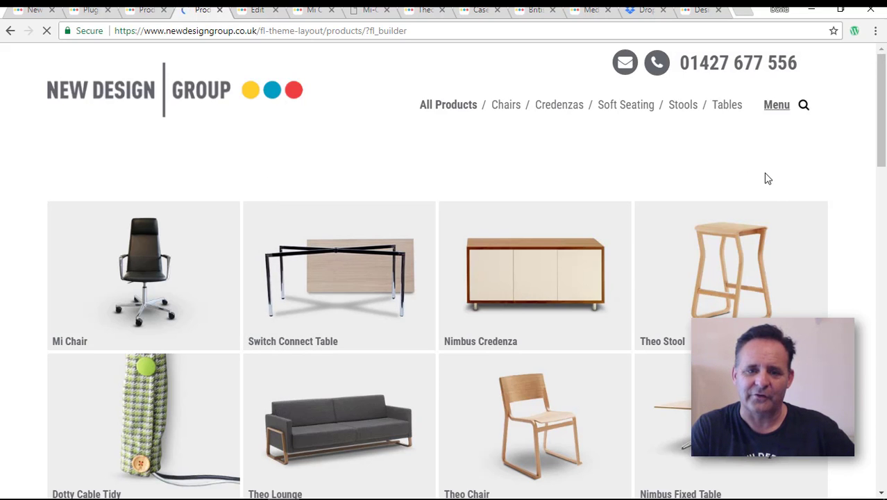
left_click(94, 13)
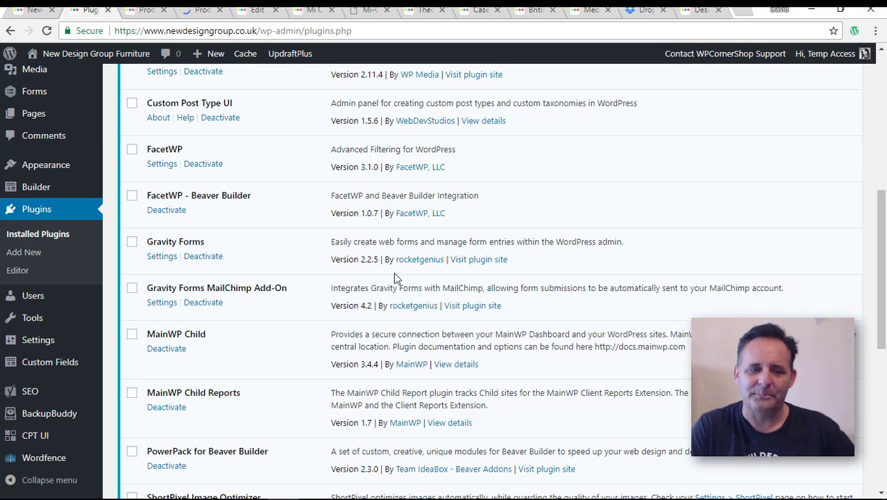
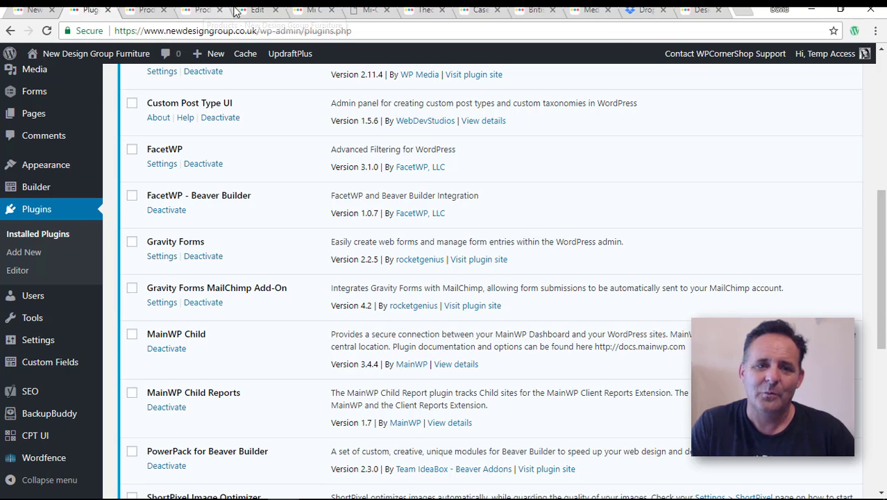
left_click(309, 10)
left_click(251, 13)
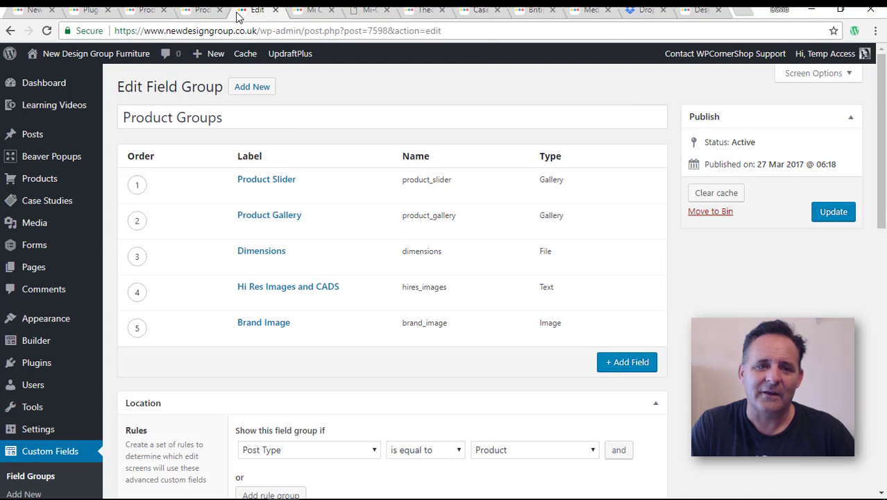
left_click(198, 14)
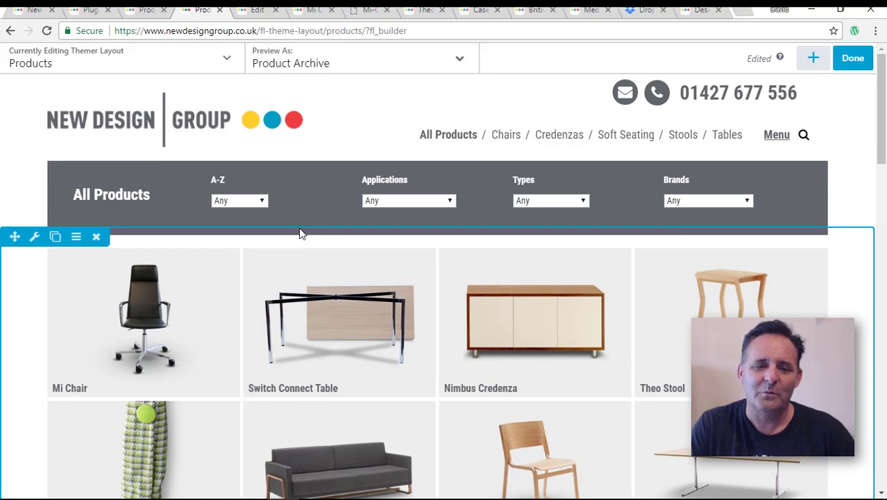
- Inspect the title and facet settings of the Applications filter module, leaving them without saving
left_click(420, 209)
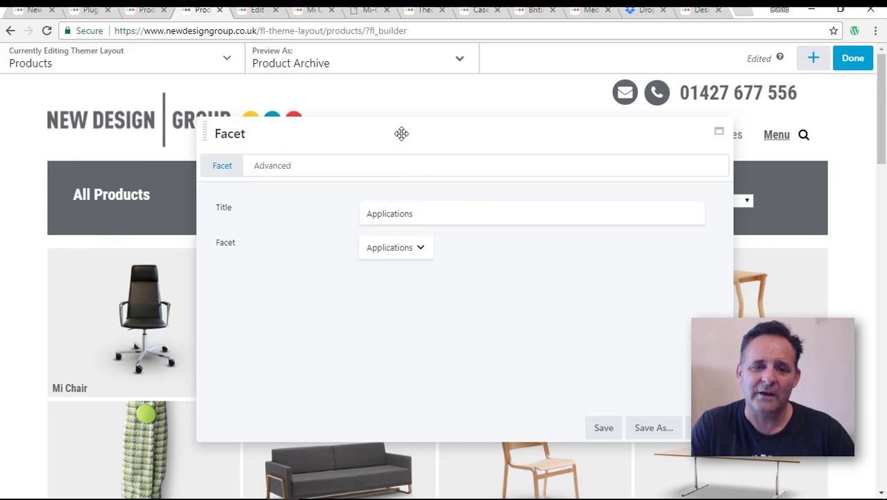
left_click_drag(400, 133, 436, 243)
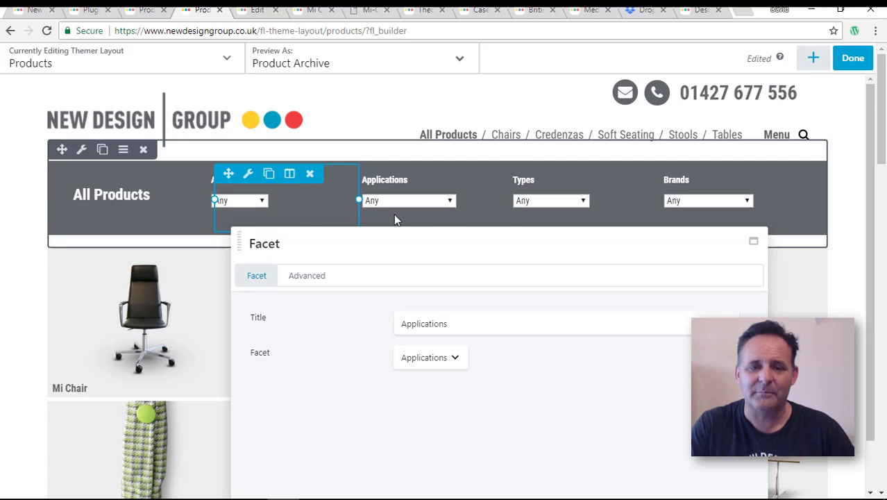
left_click_drag(437, 230, 409, 198)
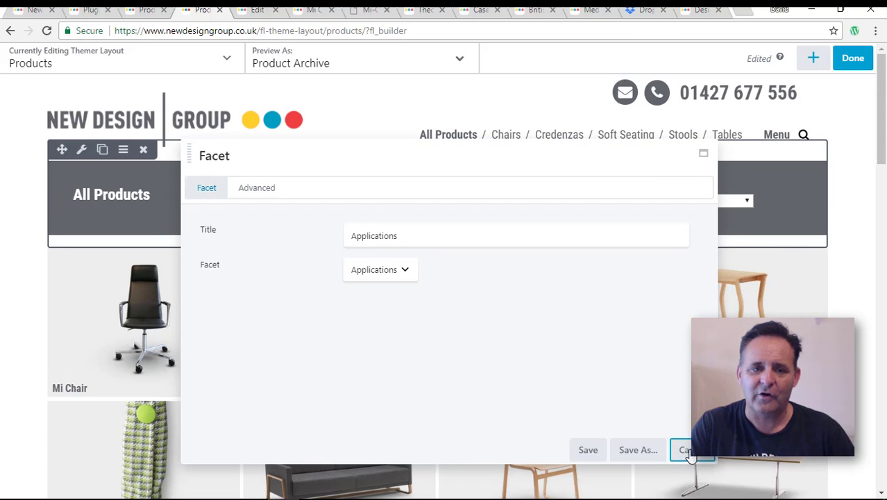
left_click(686, 452)
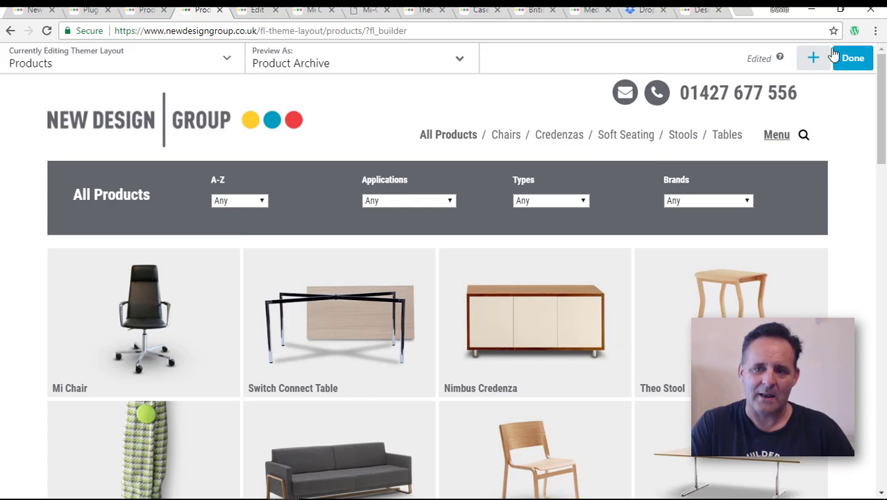
- Finish editing the Products themer layout and publish it
left_click(854, 60)
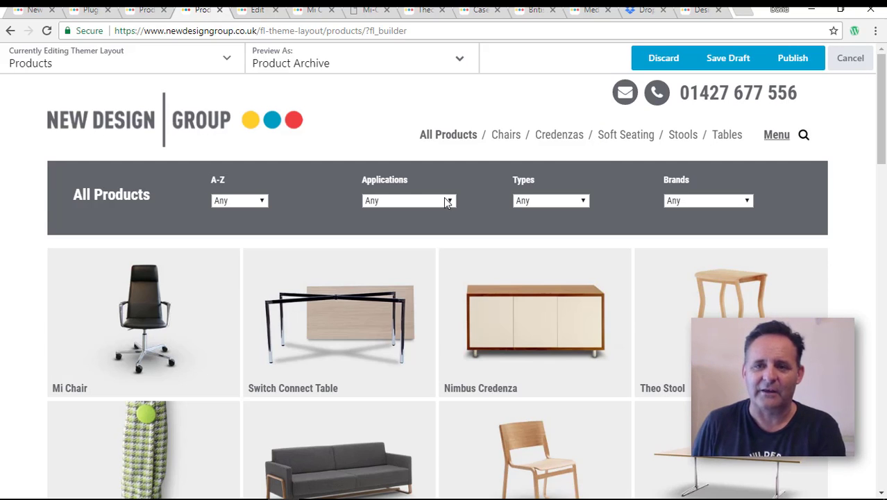
left_click(783, 67)
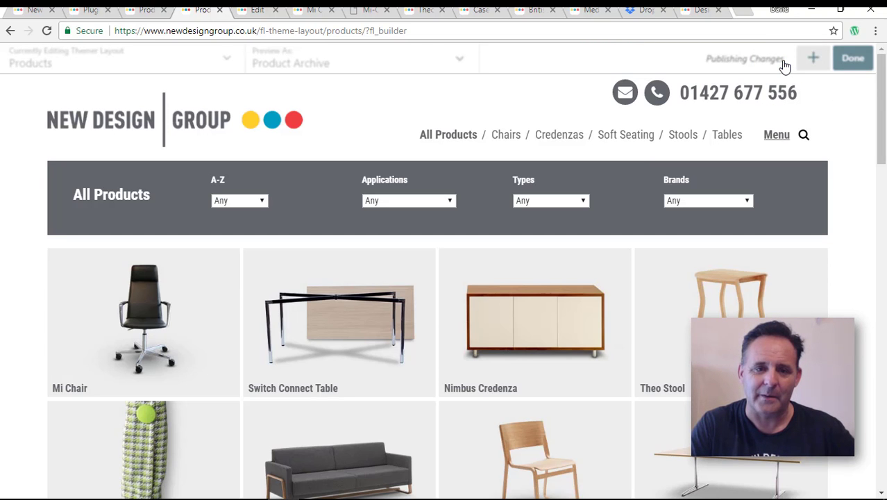
- Browse the All Products grid down to its end and load more products
scroll(719, 197, "down", 8)
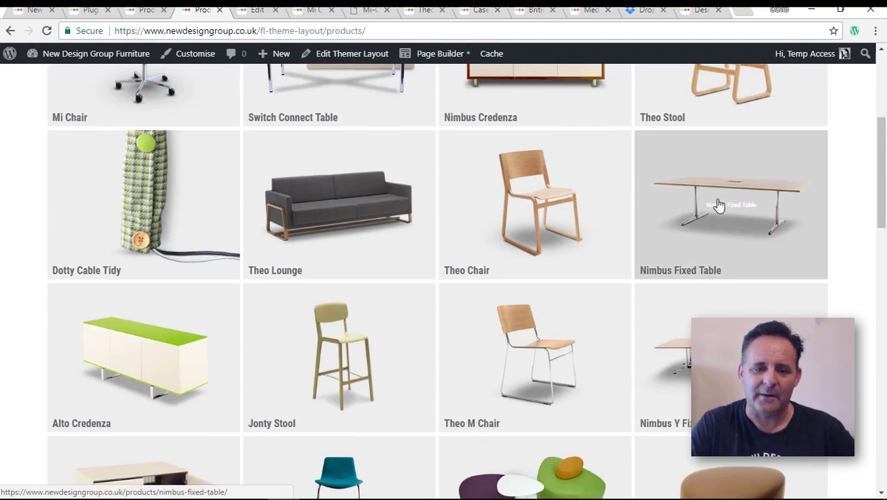
scroll(721, 212, "down", 10)
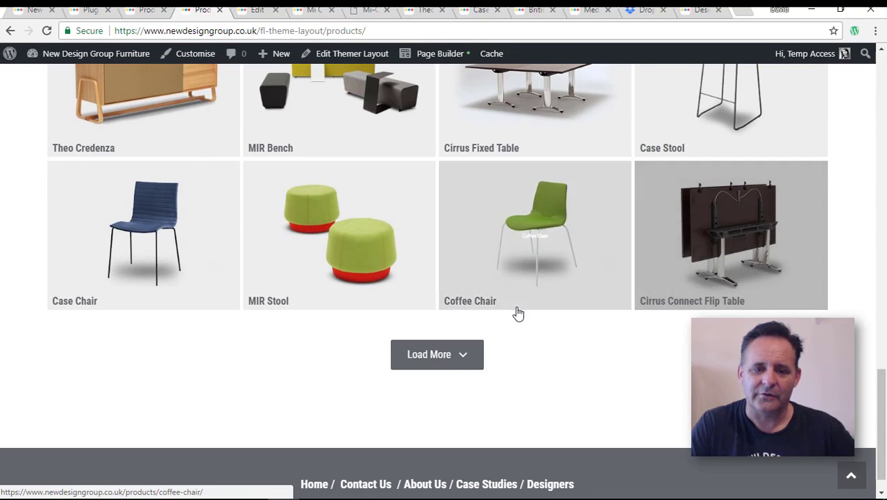
left_click(466, 370)
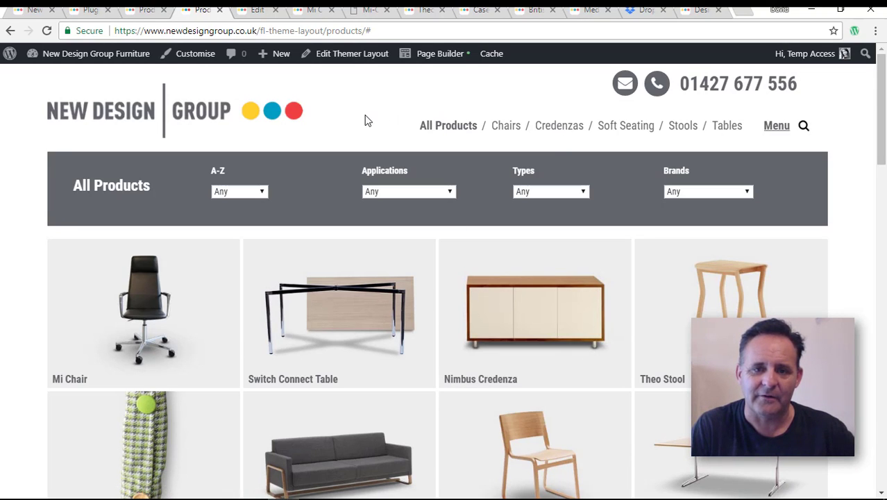
- Review the installed plugins from Custom Post Type UI through Gravity Forms and MainWP Child to Video User Manuals
left_click(88, 9)
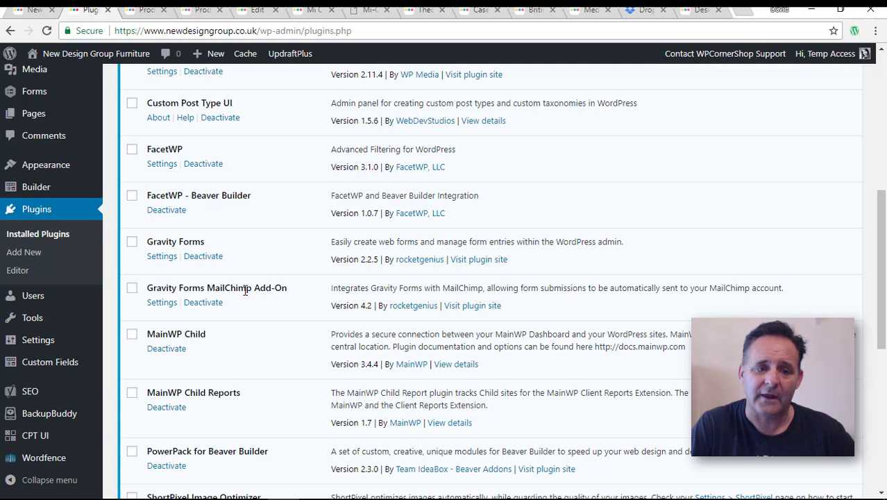
scroll(233, 329, "down", 1)
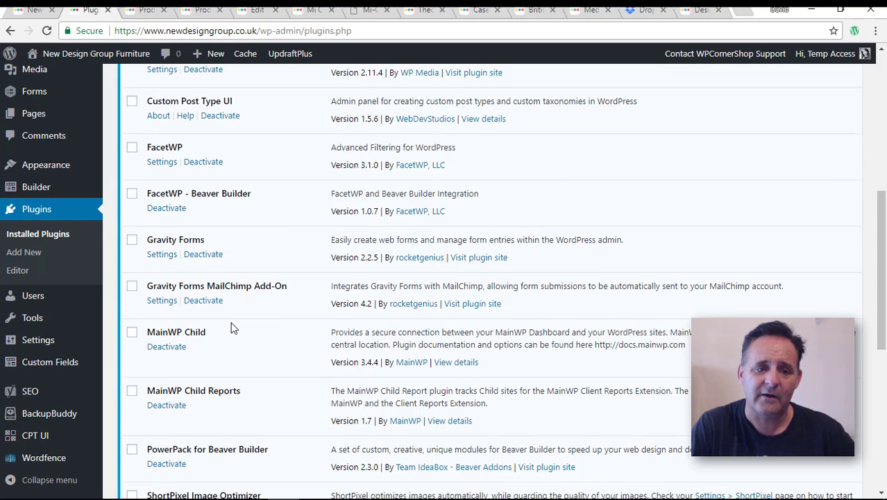
scroll(234, 328, "down", 2)
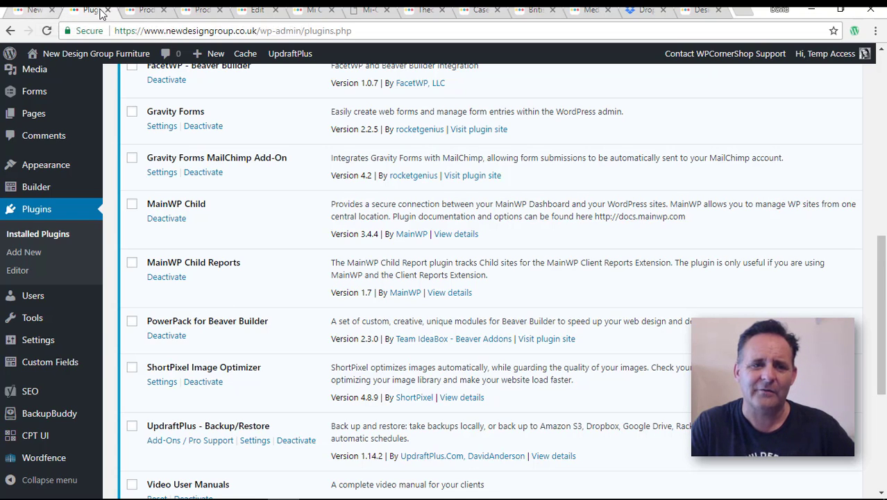
- Check the home page's mobile menu in a reduced browser window, closing the menu and maximizing the window again
left_click(36, 11)
left_click(842, 9)
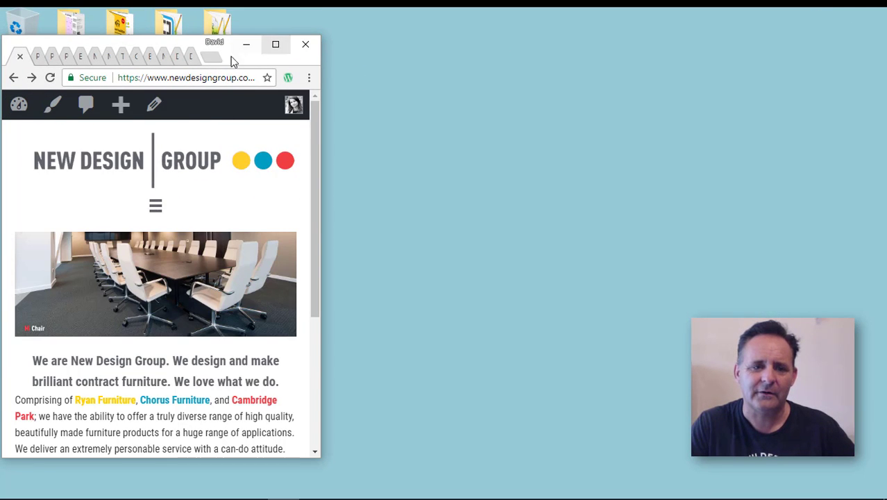
left_click(156, 208)
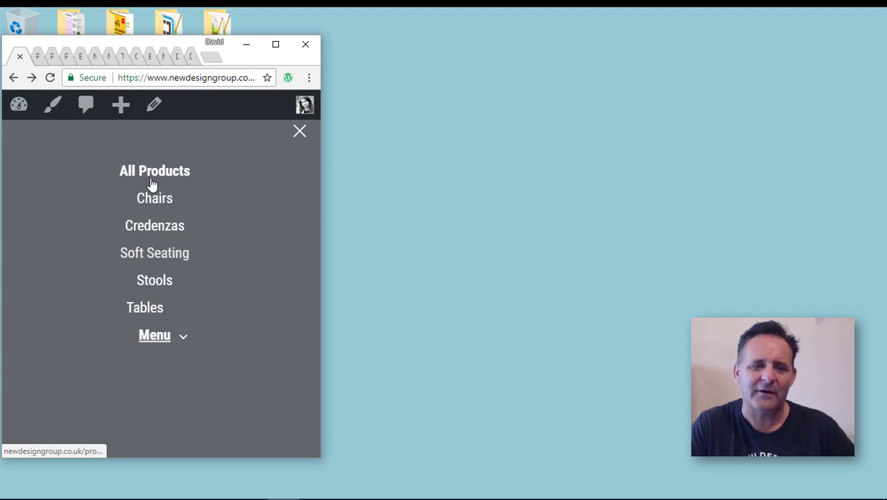
left_click(297, 134)
left_click(276, 45)
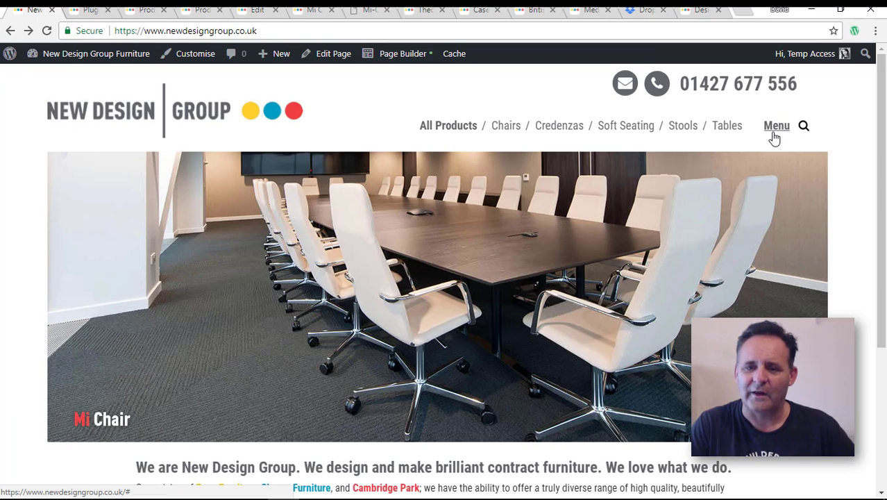
- Open the Last but not least page from the website's Menu entry
mouse_move(774, 131)
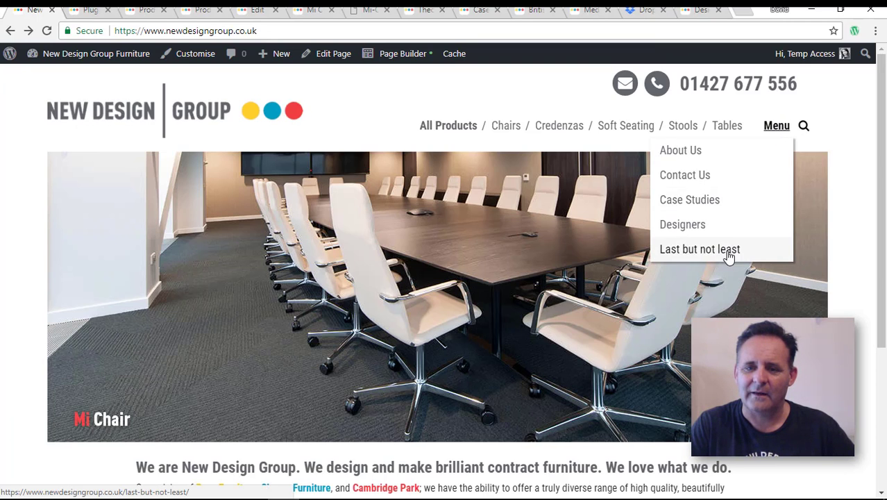
left_click(694, 253)
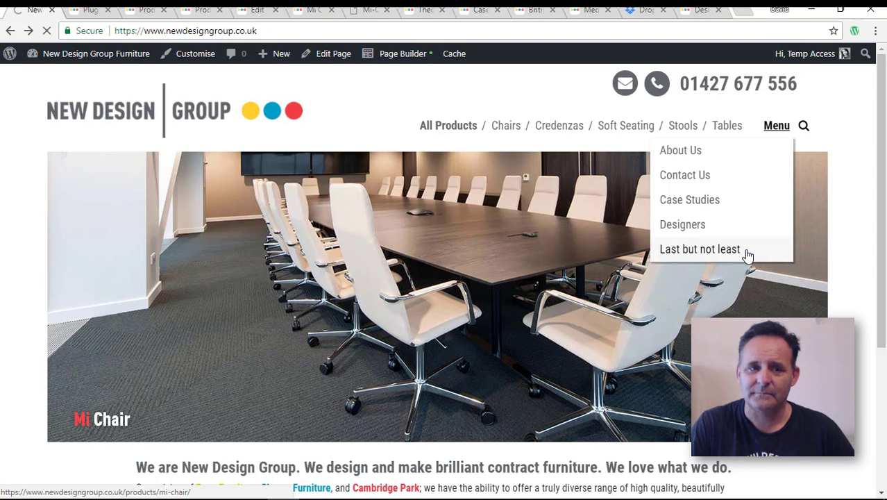
left_click(736, 250)
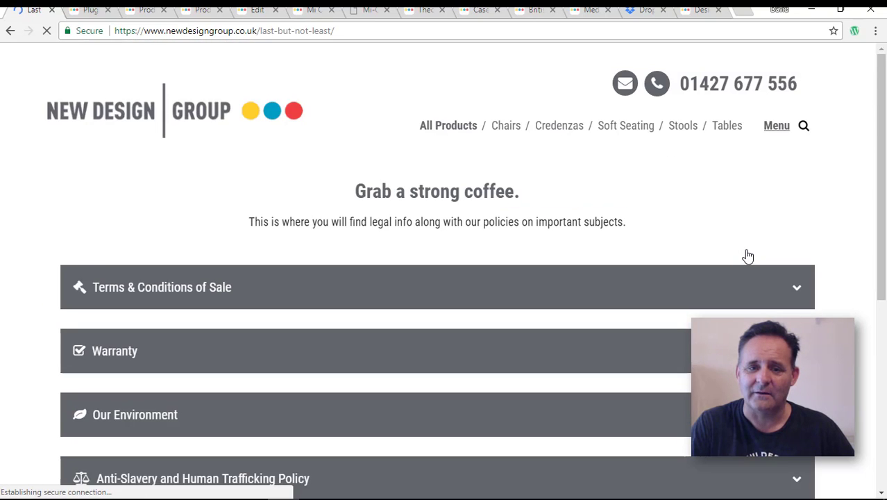
- Expand the Anti-Slavery and Human Trafficking Policy, Our Environment and Warranty sections of the legal information page
scroll(714, 278, "down", 3)
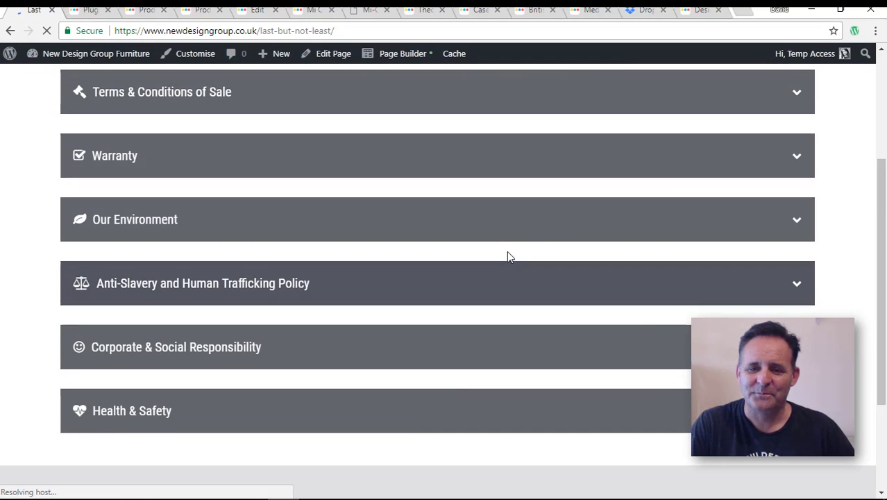
left_click(619, 277)
left_click(564, 217)
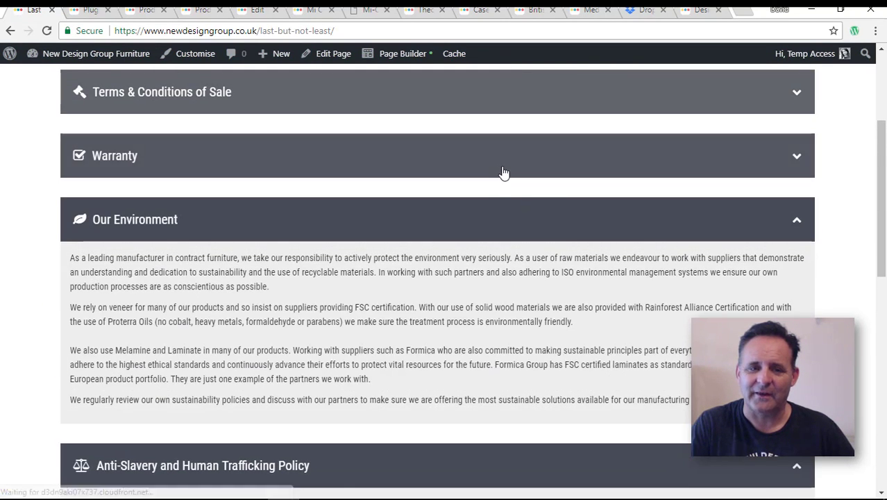
left_click(190, 168)
scroll(678, 311, "up", 3)
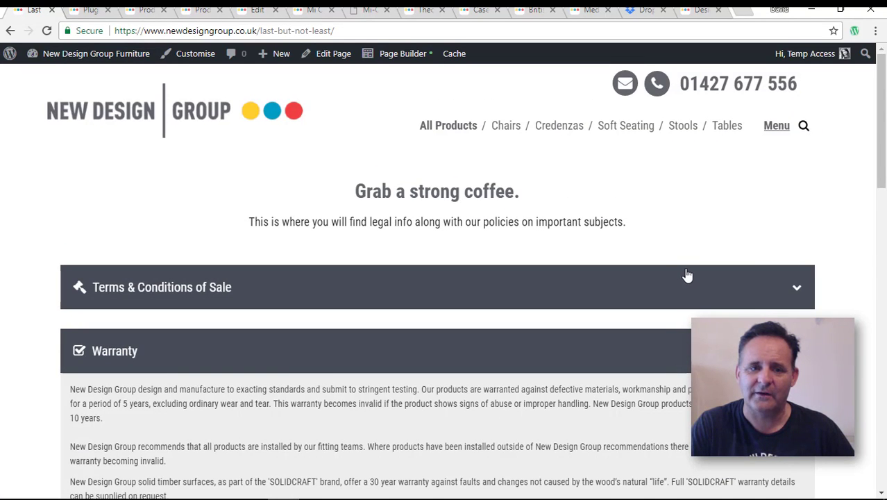
left_click(688, 275)
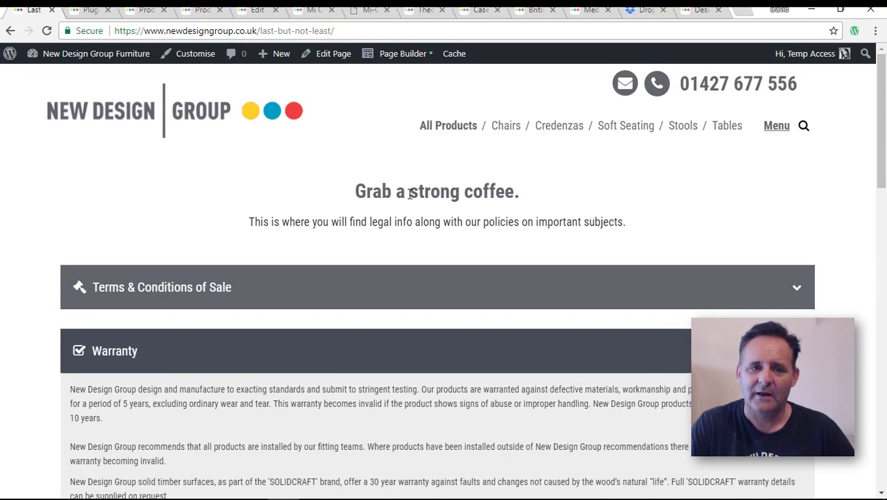
- Review the remaining installed plugins from MainWP Child down to Yoast SEO, including UpdraftPlus, Wordfence Security and WPD Beaver Popups
left_click(89, 10)
scroll(503, 349, "down", 1)
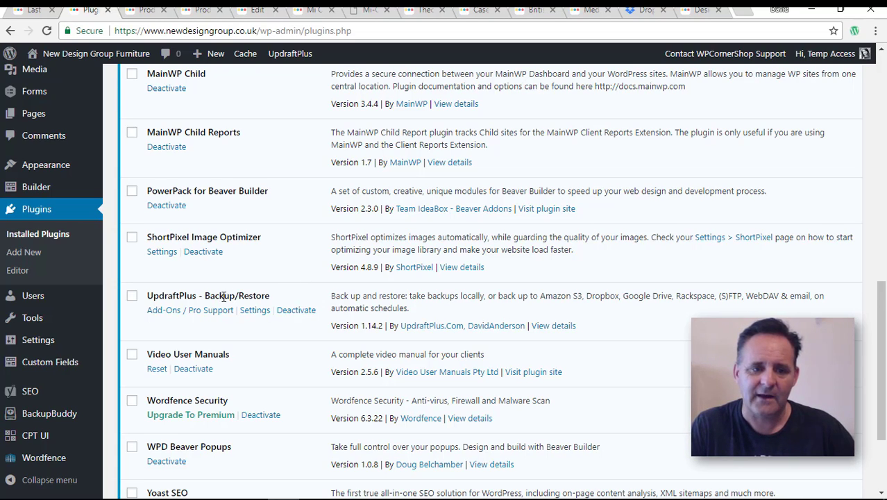
scroll(240, 365, "down", 2)
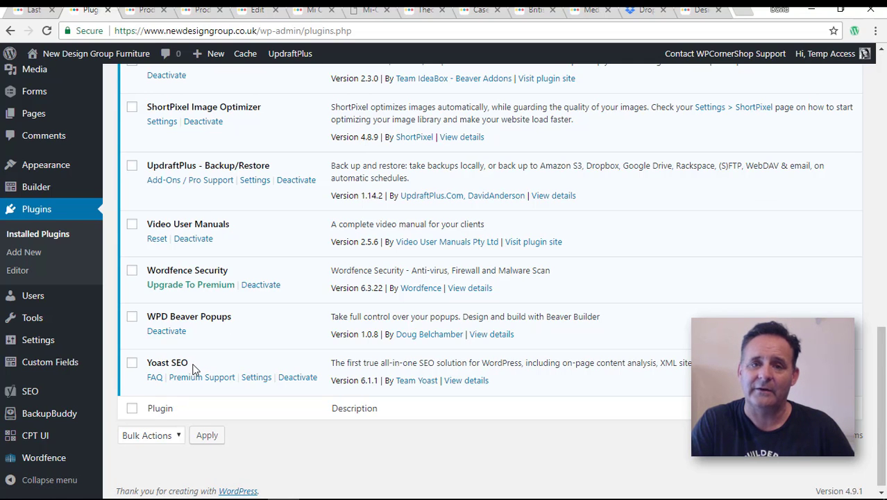
left_click_drag(189, 363, 147, 367)
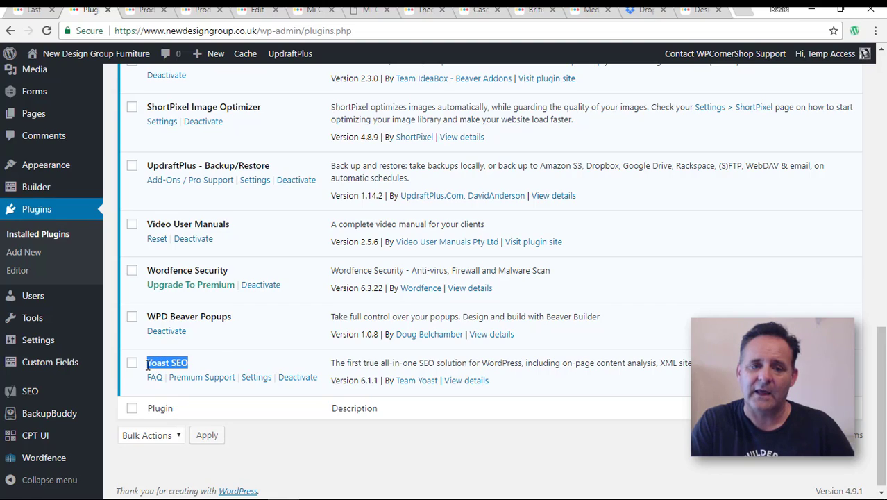
scroll(218, 341, "up", 4)
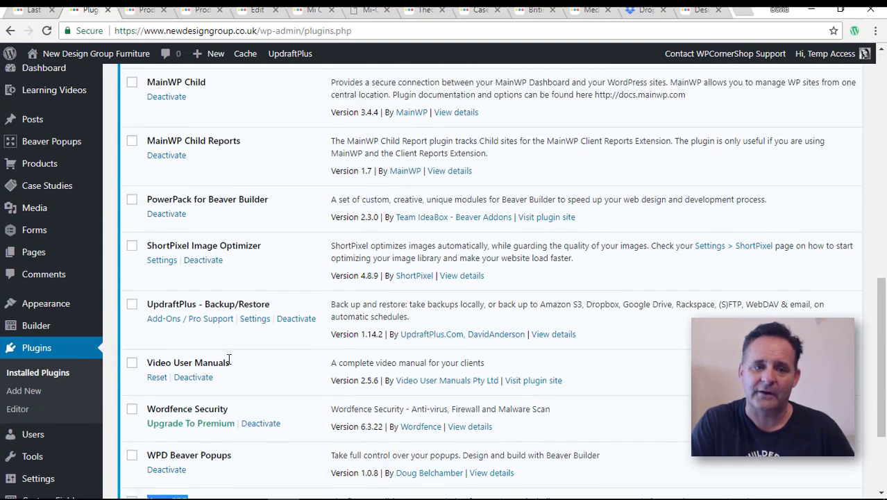
scroll(257, 381, "up", 2)
scroll(257, 381, "down", 6)
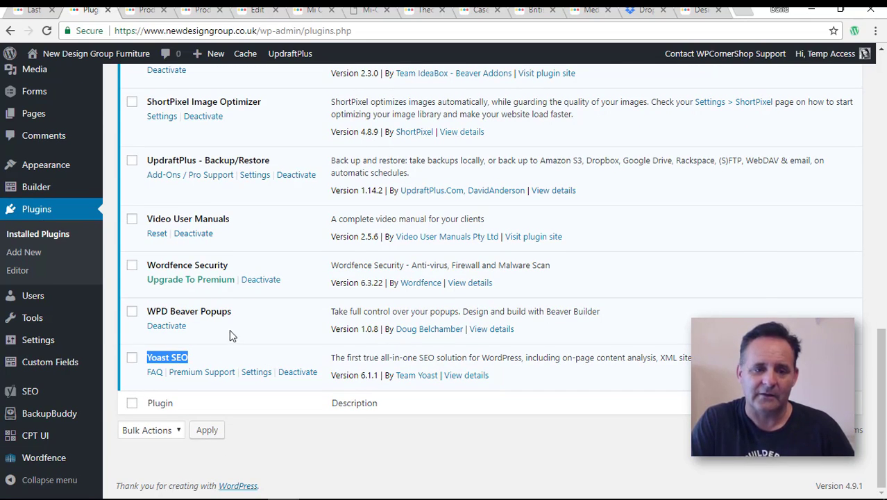
scroll(232, 335, "up", 2)
scroll(254, 348, "down", 2)
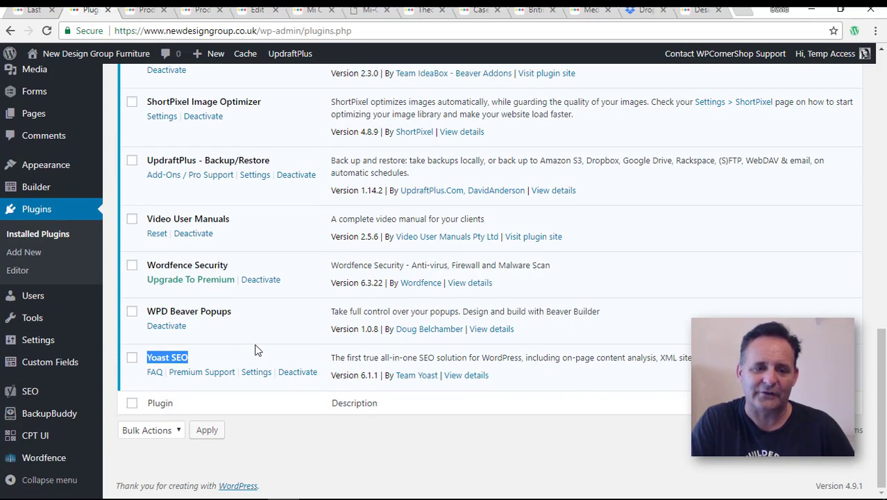
left_click(243, 344)
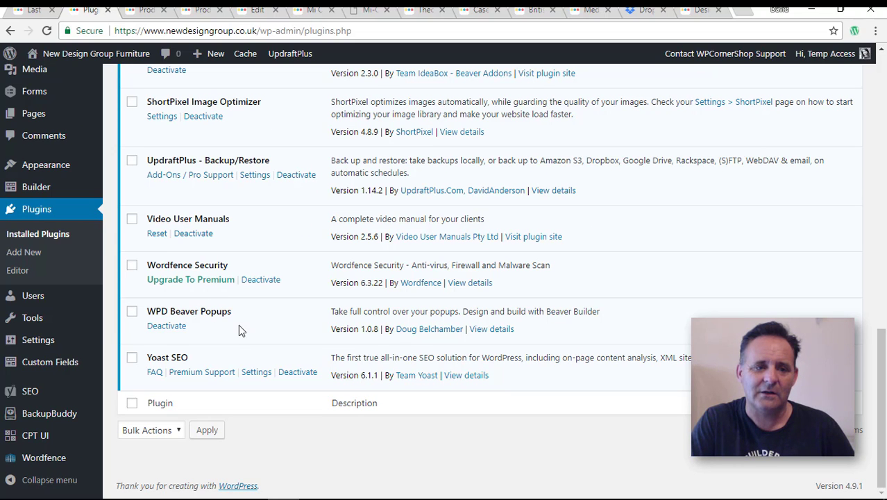
- Open the Builder's list of Themer Layouts in the WordPress admin
scroll(243, 331, "up", 1)
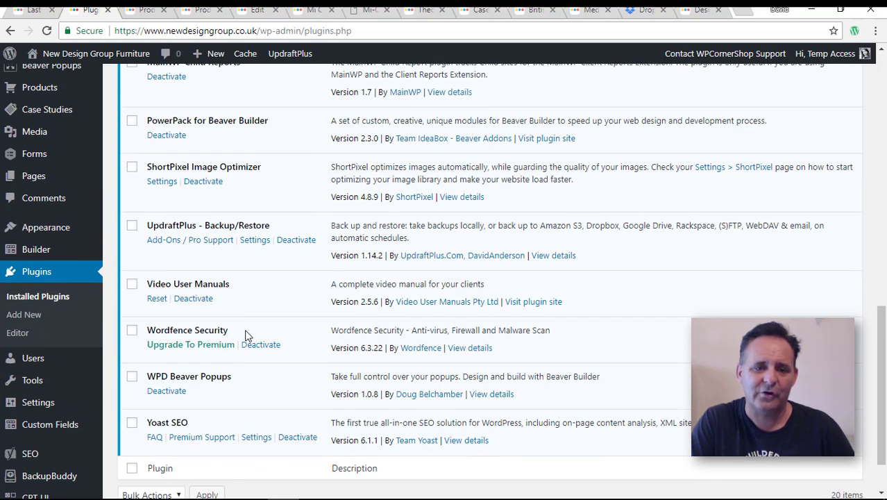
scroll(244, 336, "up", 4)
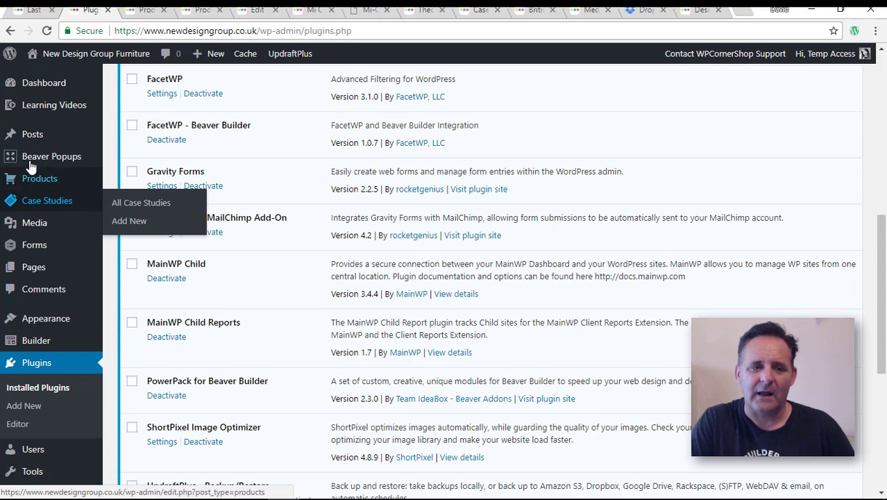
mouse_move(50, 158)
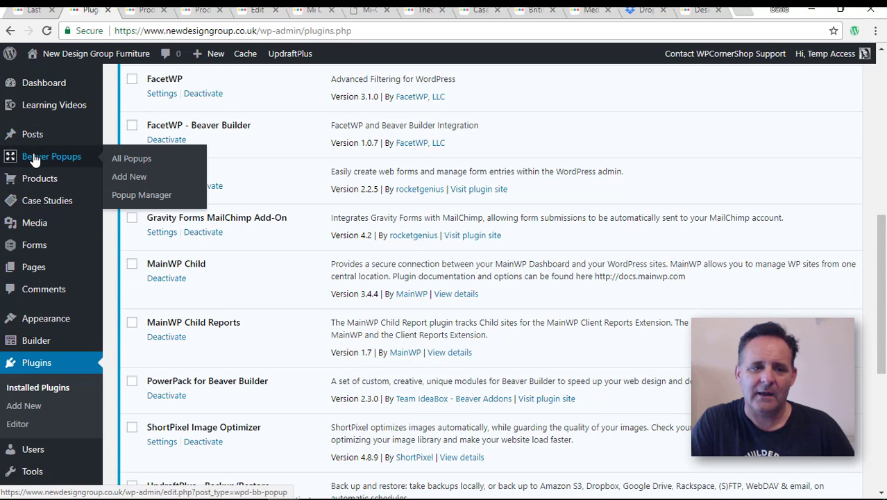
mouse_move(28, 341)
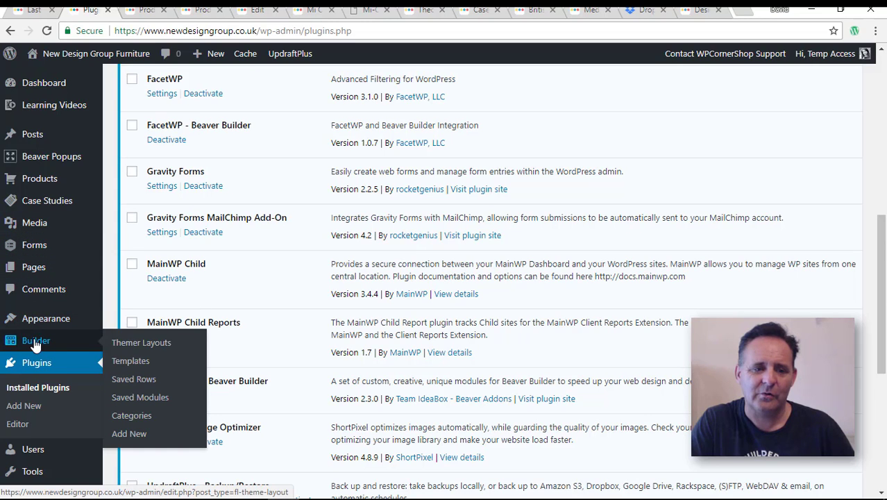
left_click(132, 345)
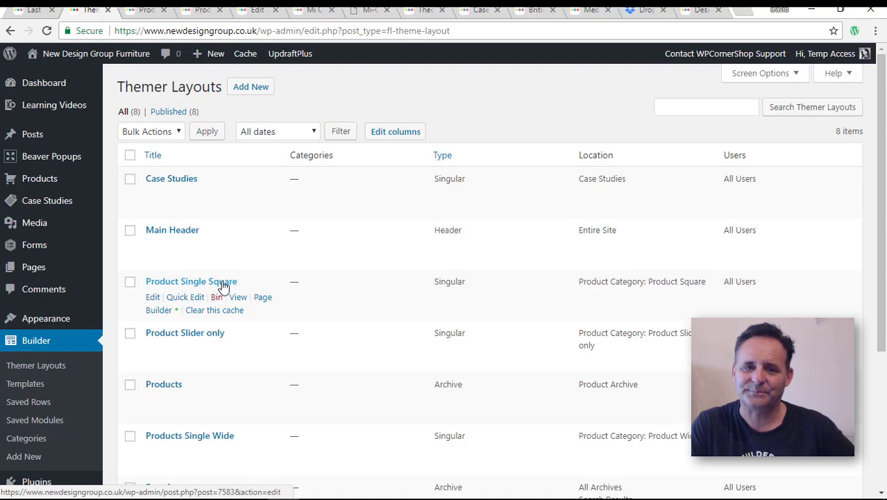
- Bring up the Mi Chair product page and close the separate Mi Chair document's browser tab
left_click(474, 11)
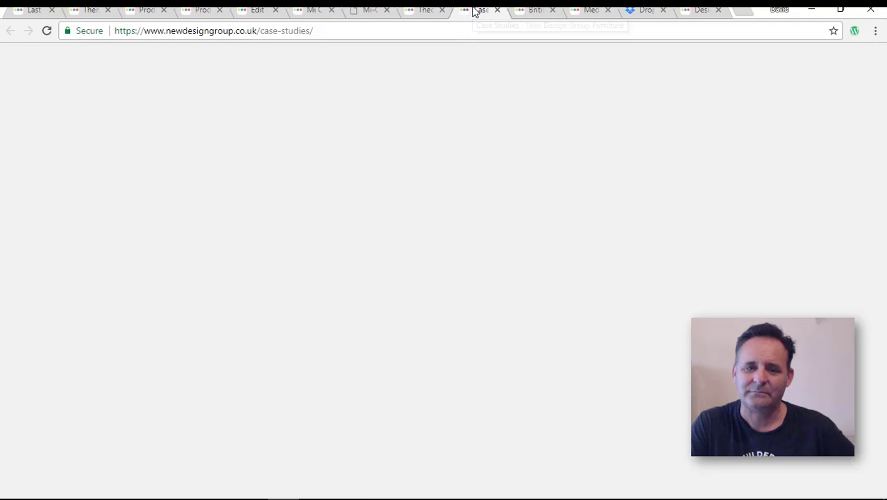
left_click(370, 11)
left_click(318, 11)
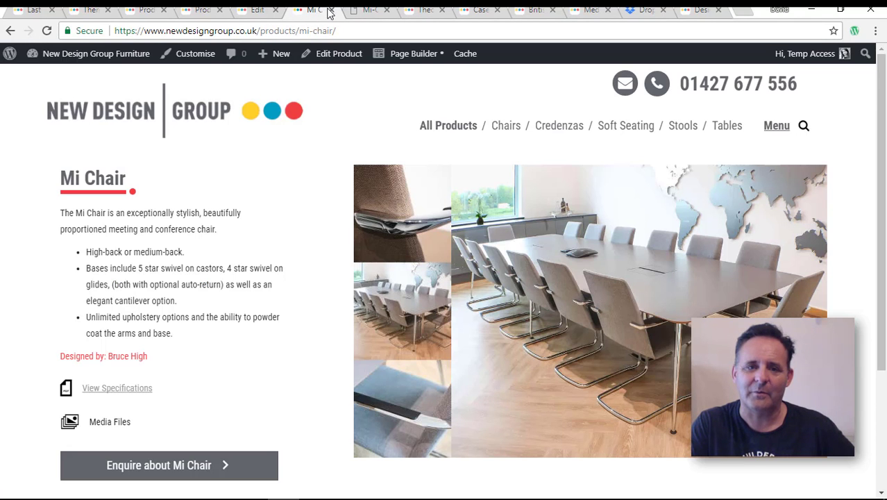
left_click(386, 10)
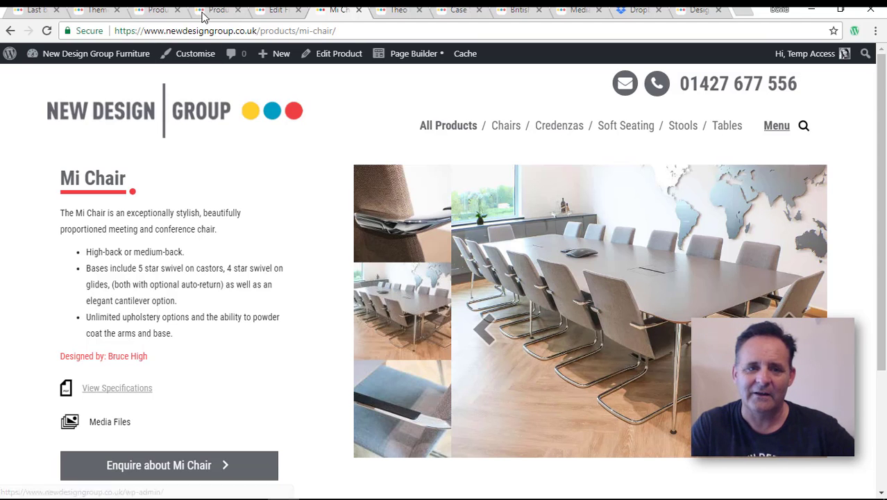
- Compare the themer layouts and their locations, and the Product Groups custom fields, with the Mi Chair product page
left_click(93, 9)
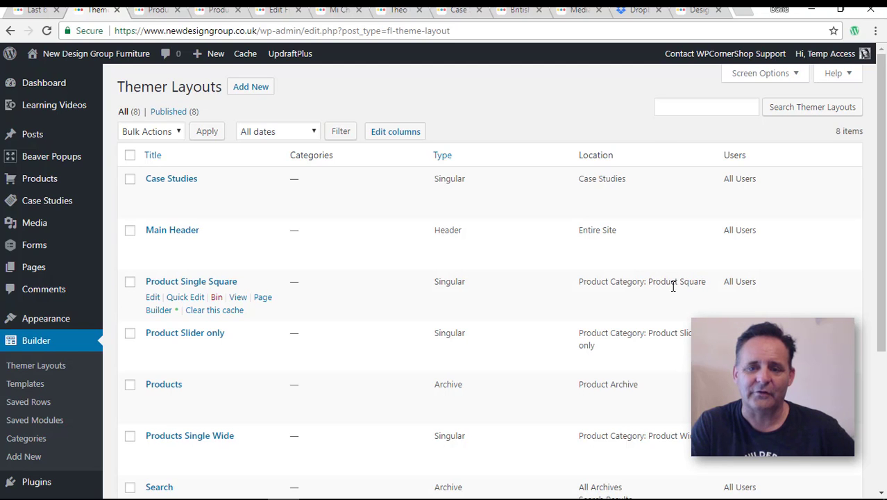
scroll(476, 329, "down", 2)
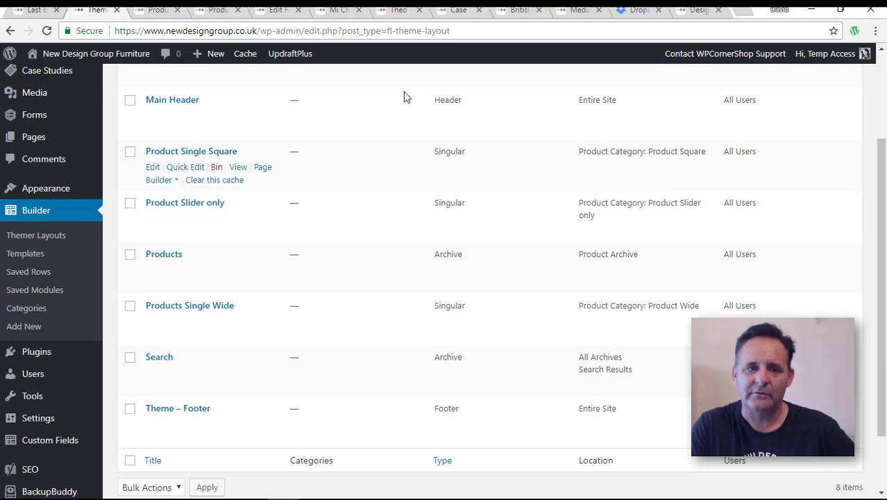
left_click(278, 10)
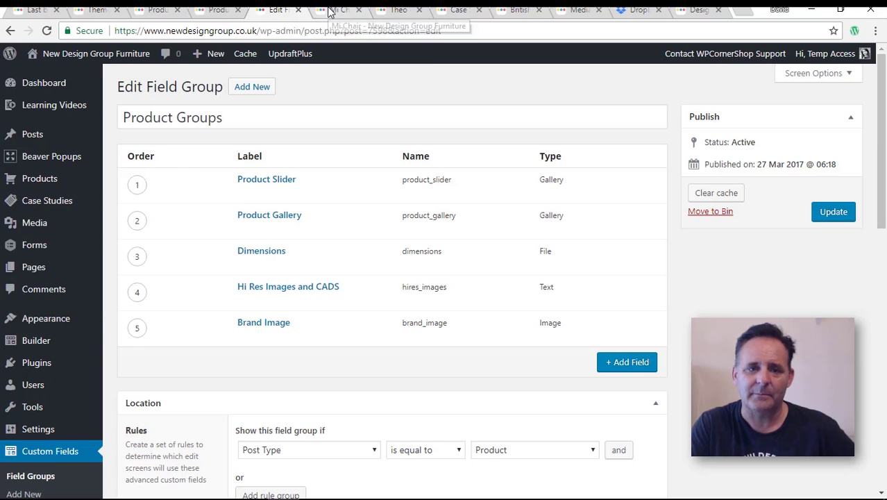
left_click(332, 9)
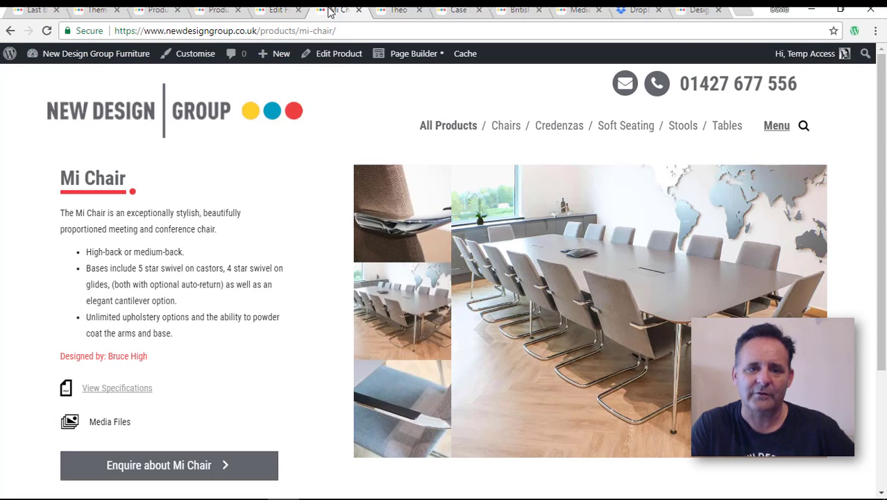
- Open the Mi Chair product for editing and review its publishing details and assigned categories
left_click(339, 55)
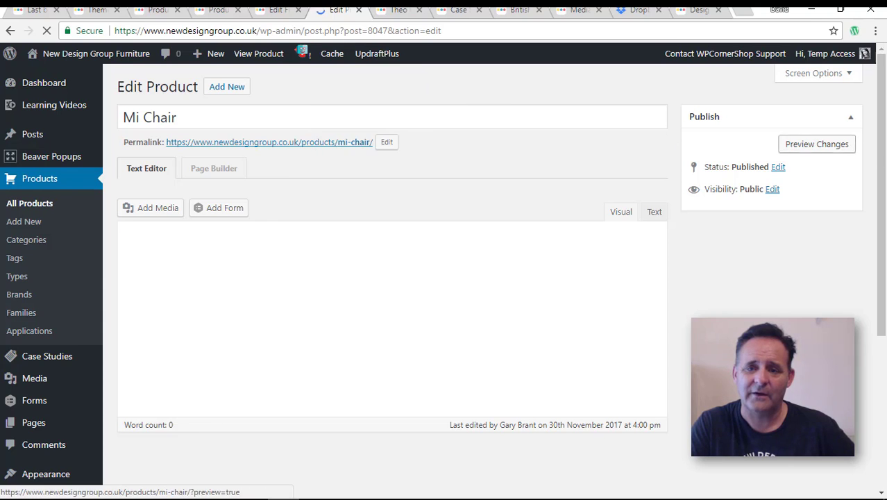
scroll(393, 277, "down", 3)
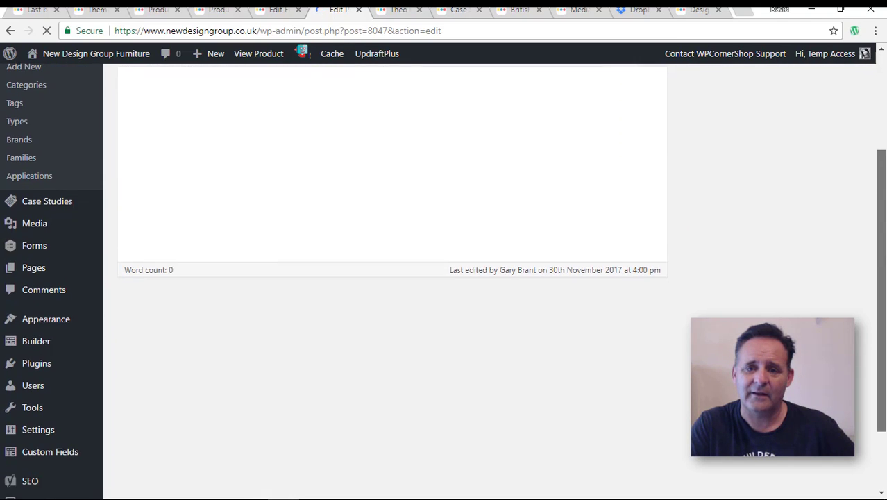
scroll(884, 156, "up", 3)
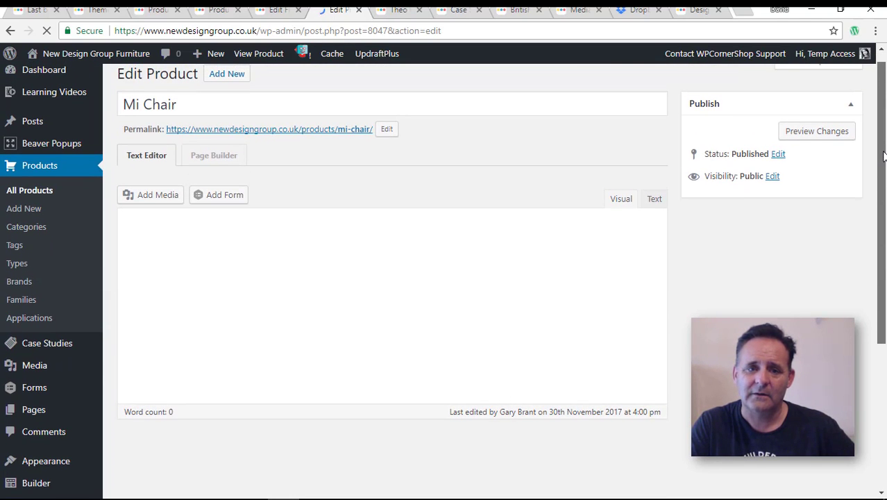
scroll(738, 142, "down", 3)
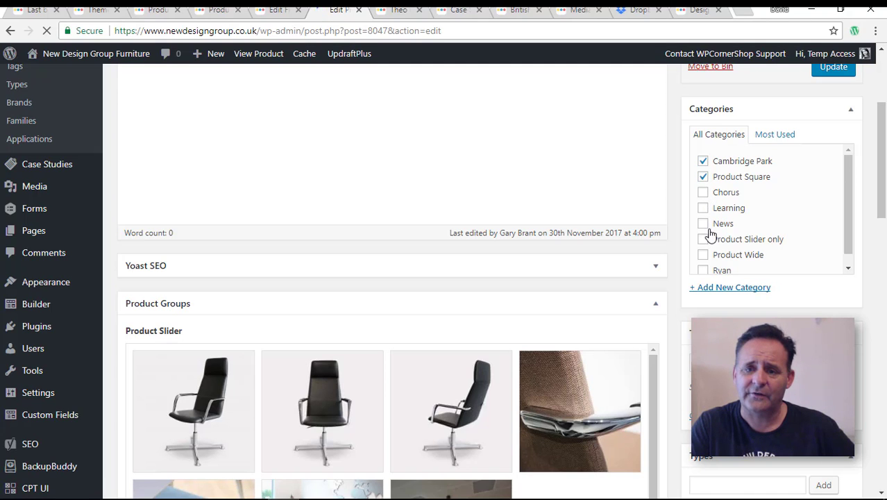
left_click(704, 176)
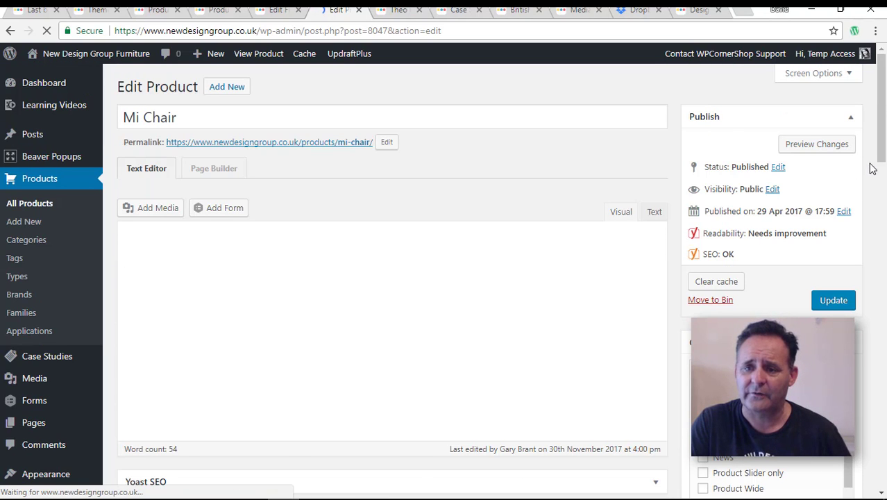
- Review the Mi Chair product's types, brands, Product Slider and Product Gallery images, and return to its description text
scroll(885, 197, "down", 4)
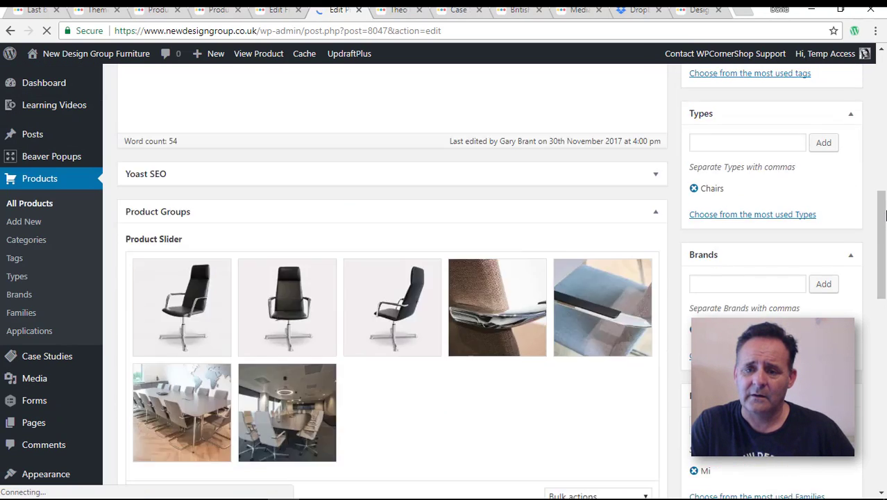
scroll(880, 210, "up", 3)
left_click_drag(881, 211, 881, 254)
scroll(725, 316, "down", 1)
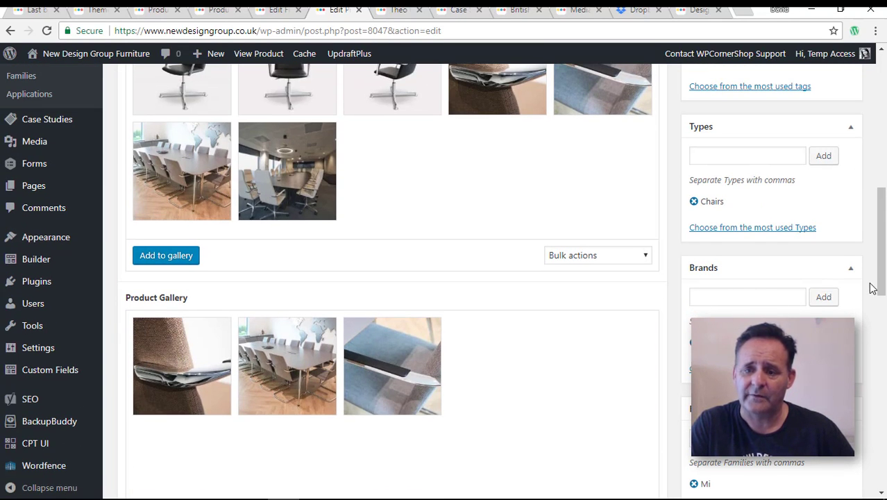
left_click_drag(879, 286, 879, 162)
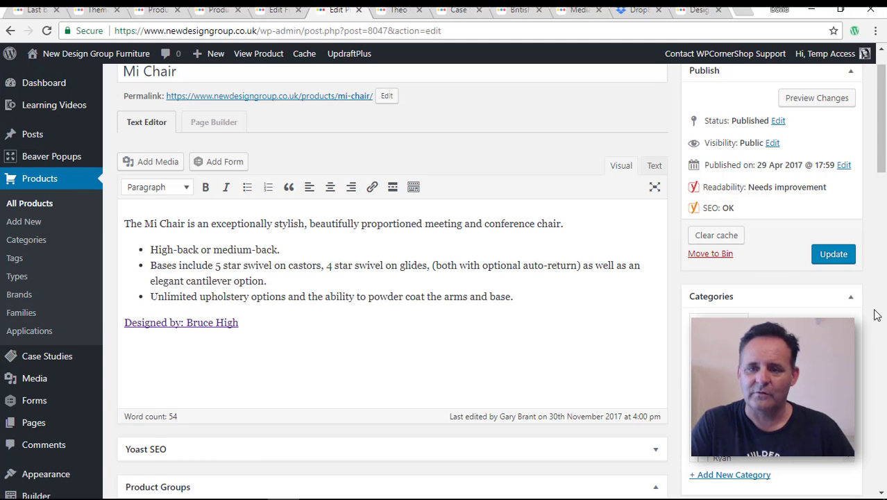
mouse_move(601, 495)
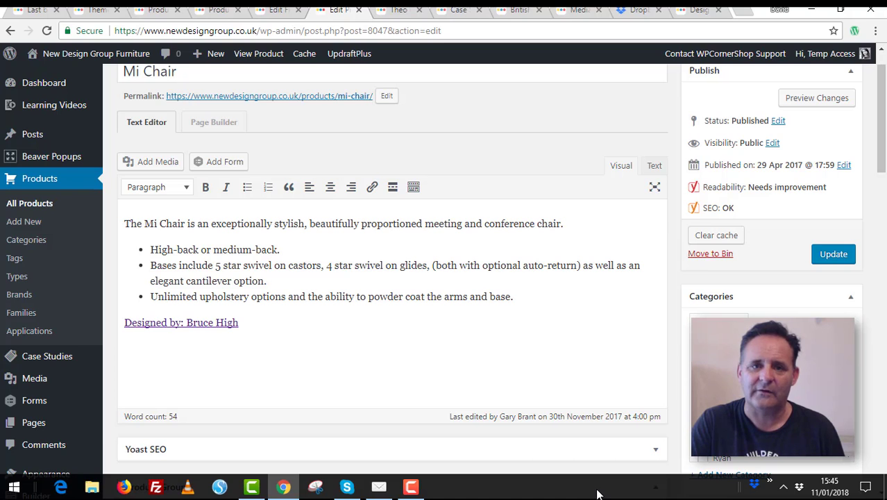
left_click(411, 487)
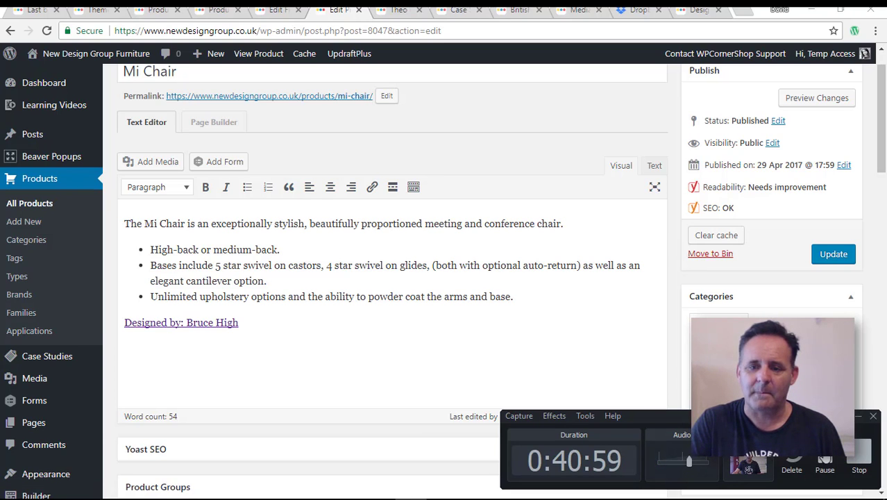
left_click(825, 460)
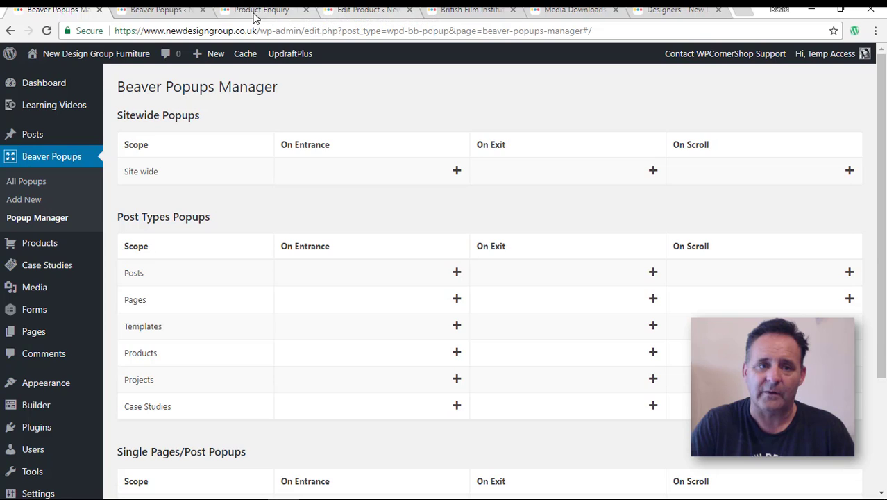
- Look at the Beaver Popups list, bring up the Product Enquiry popup in the page builder and open its popup settings
left_click(161, 11)
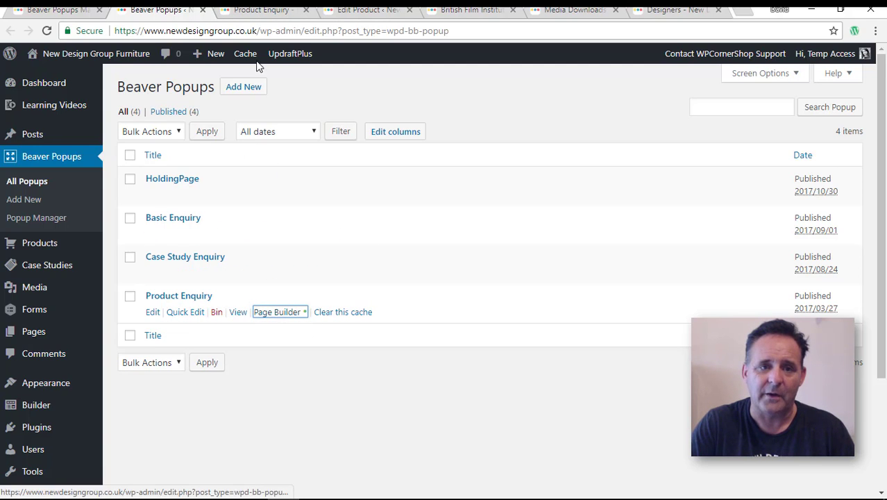
left_click(278, 10)
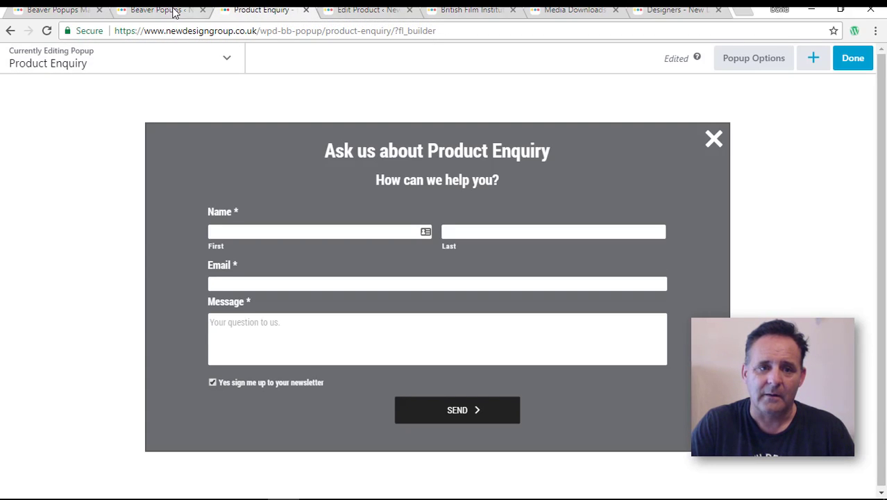
left_click(756, 60)
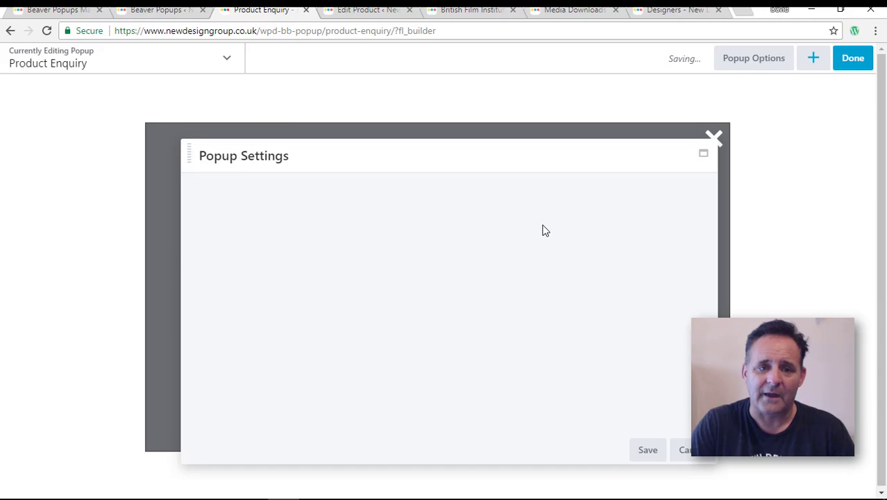
- Examine the Product Enquiry popup's type, overlay, close icon, size, animation and device display settings, and close them without saving
scroll(532, 272, "down", 2)
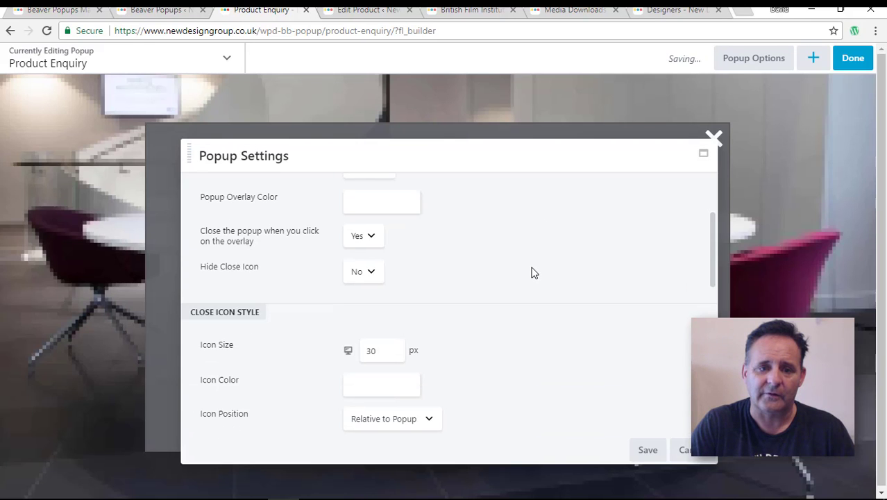
scroll(577, 278, "down", 6)
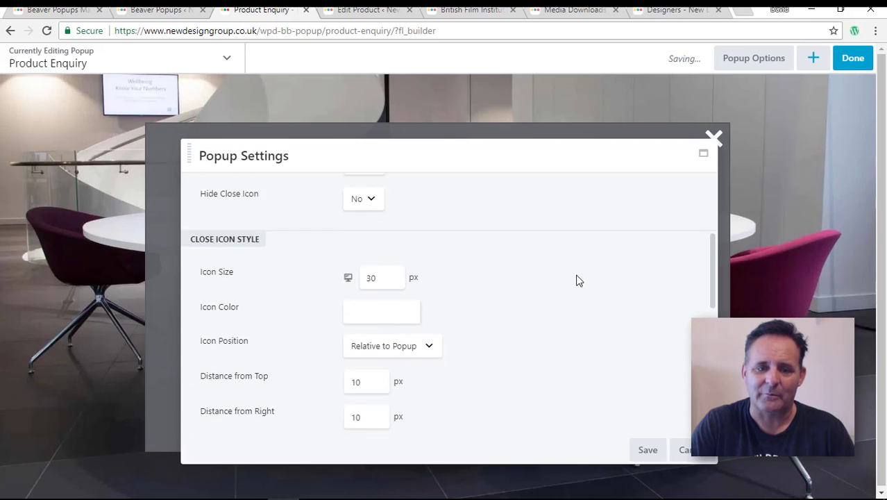
scroll(579, 281, "down", 3)
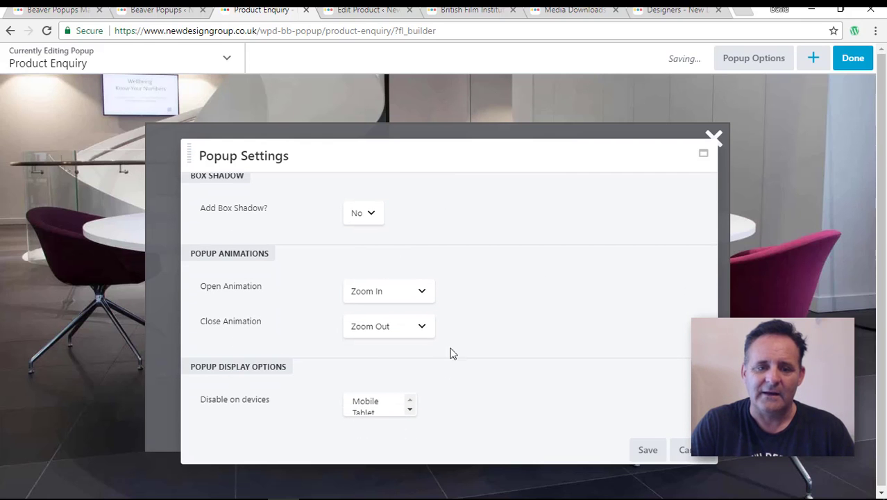
scroll(517, 387, "up", 2)
scroll(516, 388, "down", 2)
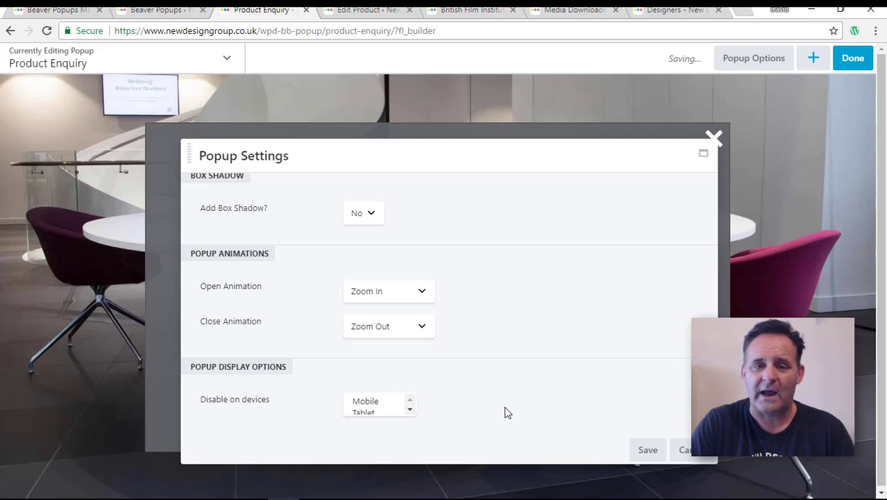
scroll(535, 406, "up", 2)
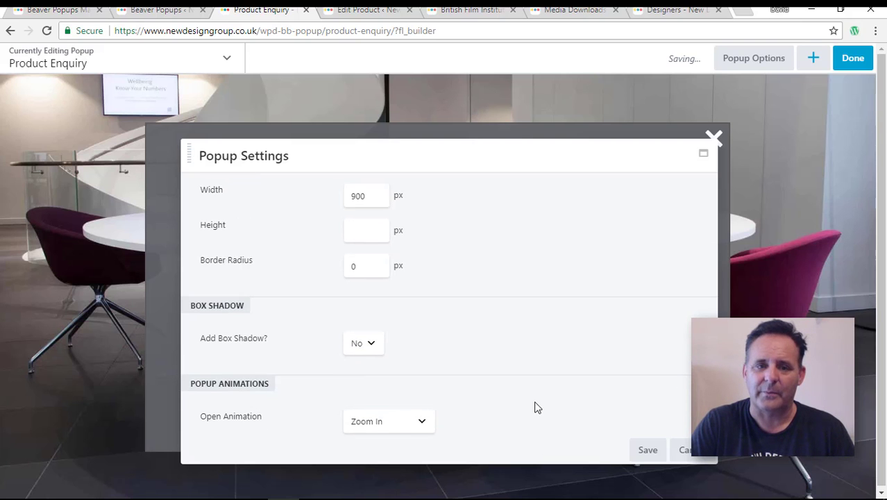
scroll(536, 407, "up", 8)
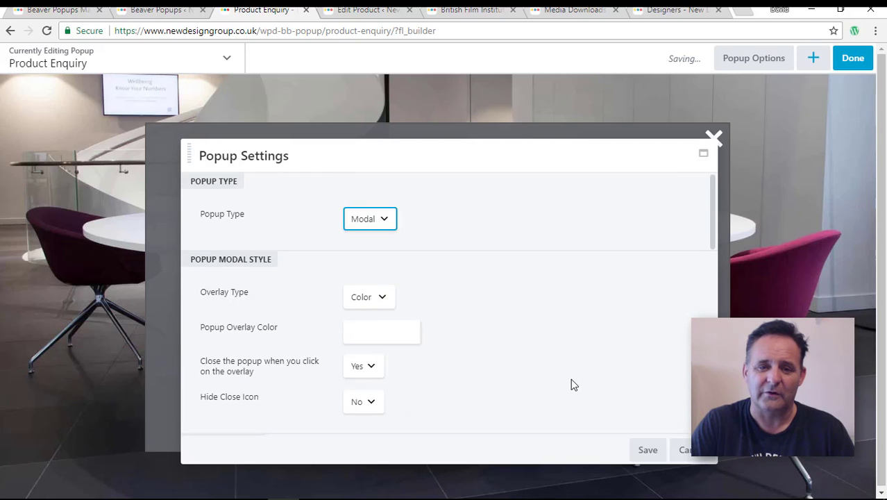
scroll(571, 378, "down", 6)
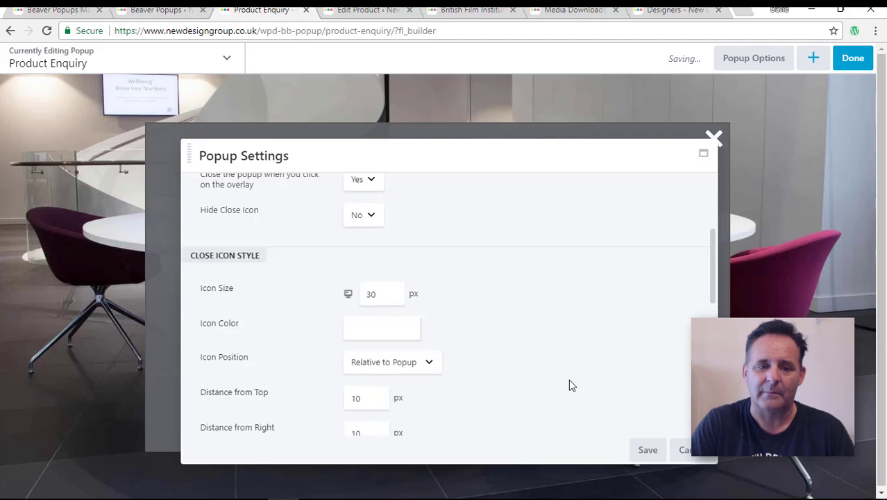
scroll(569, 381, "down", 4)
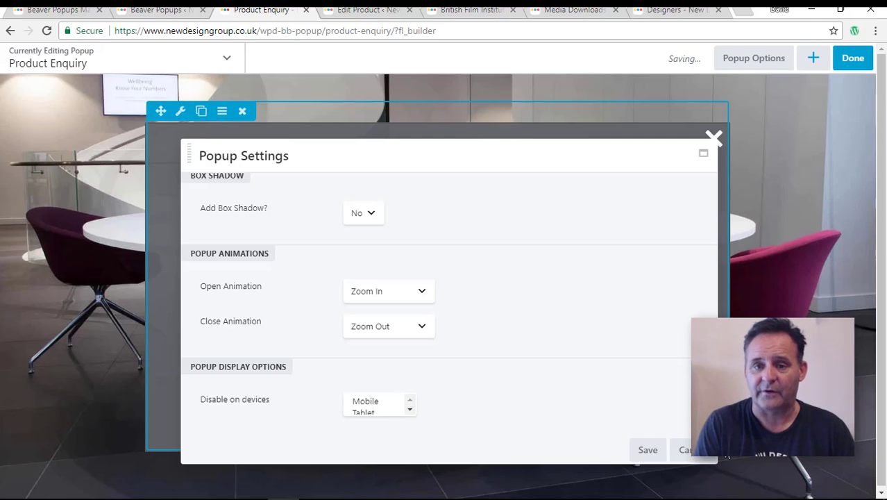
left_click(686, 451)
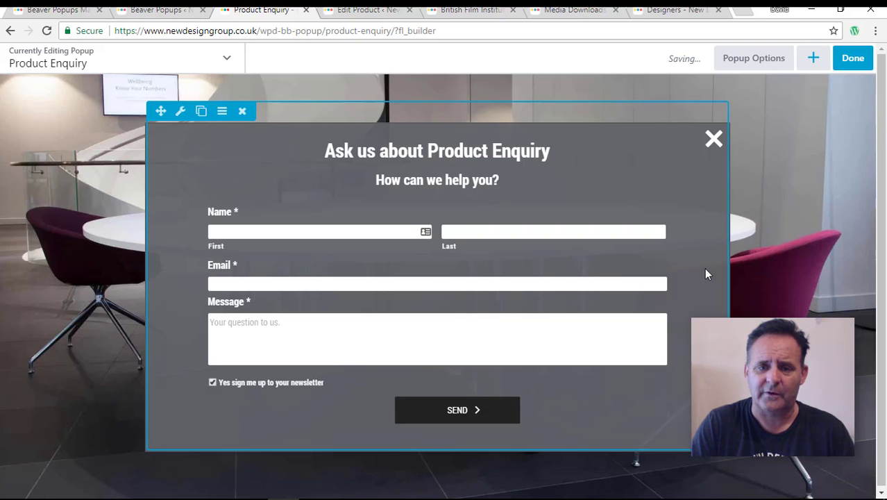
- Inspect the popup's heading text module and its Gravity Form module in turn, cancelling both without changes
left_click(479, 164)
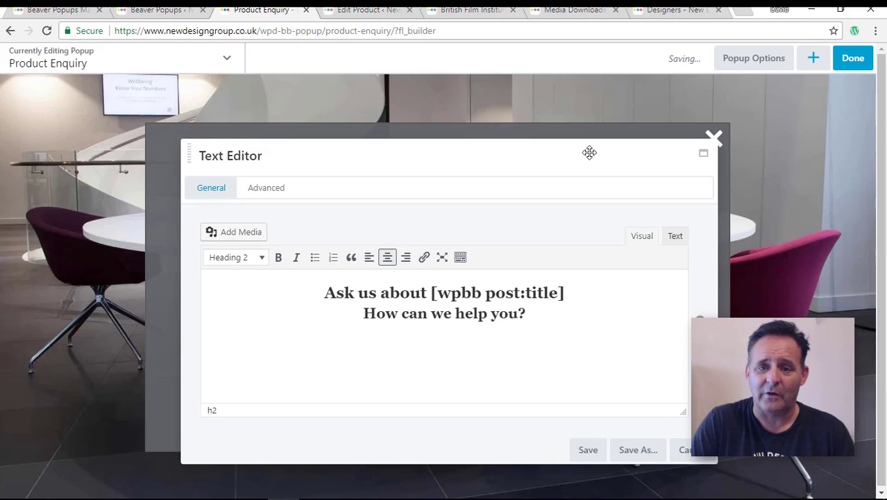
left_click_drag(590, 152, 573, 137)
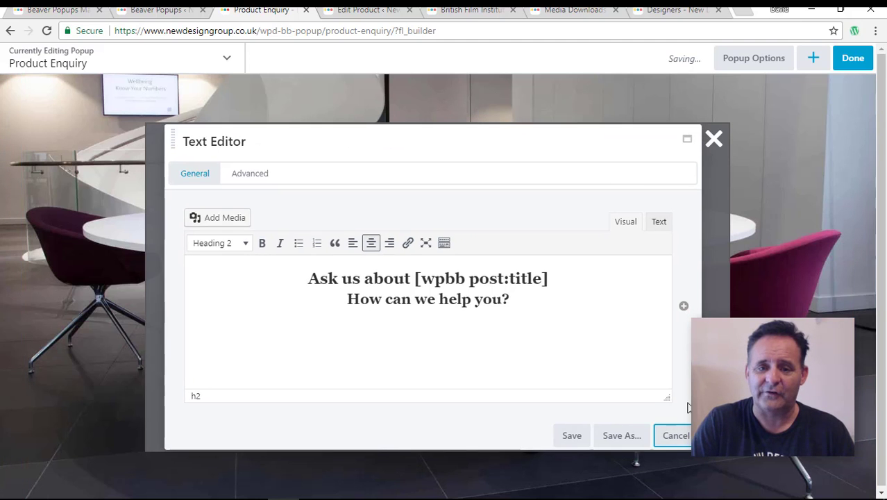
left_click(673, 435)
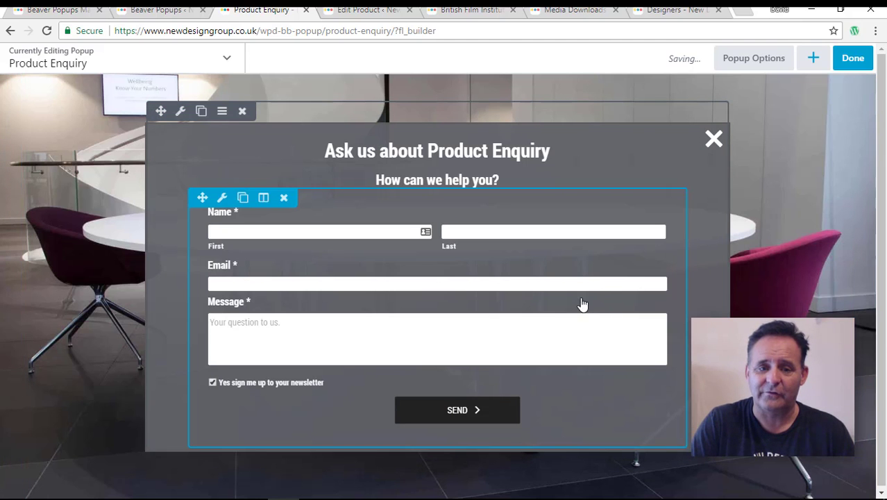
left_click(512, 281)
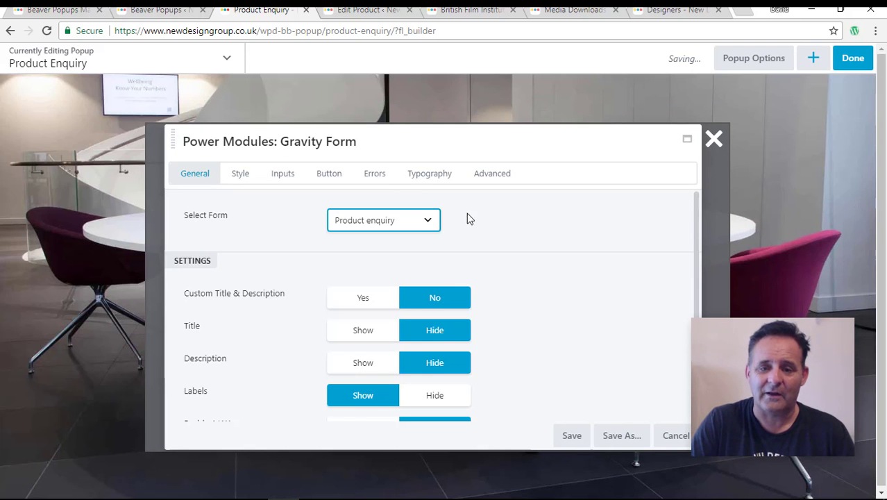
left_click(674, 437)
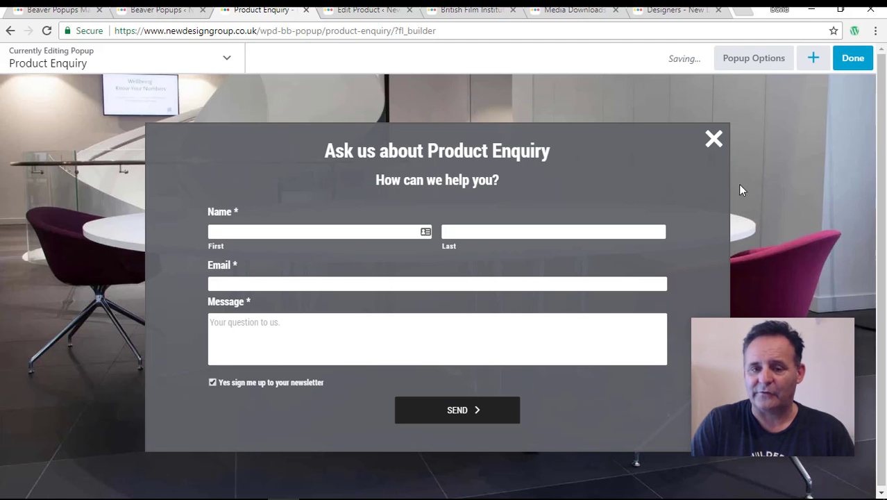
- Close the Product Enquiry builder tab and open the HoldingPage popup in the page builder in a new tab
left_click(307, 12)
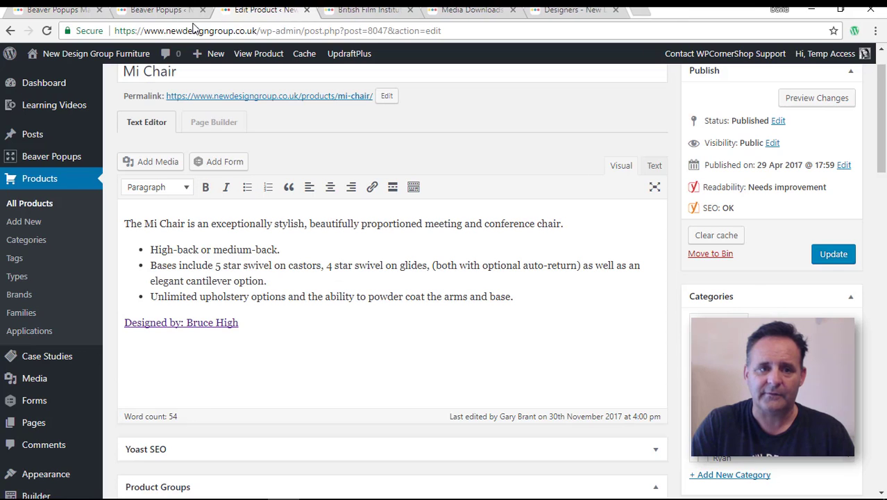
left_click(158, 10)
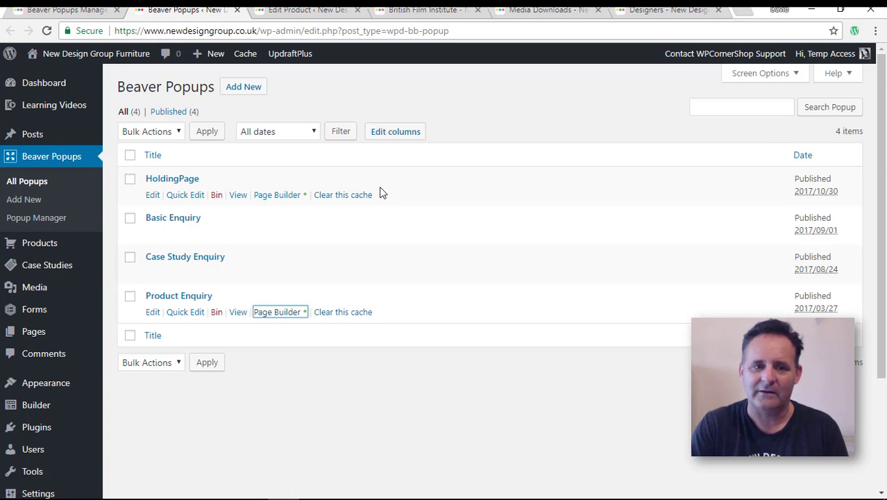
right_click(281, 201)
left_click(318, 211)
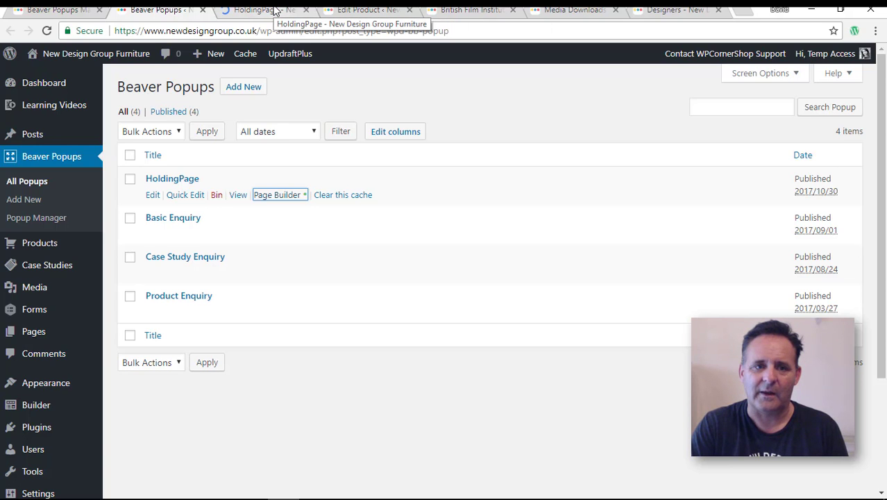
left_click(275, 10)
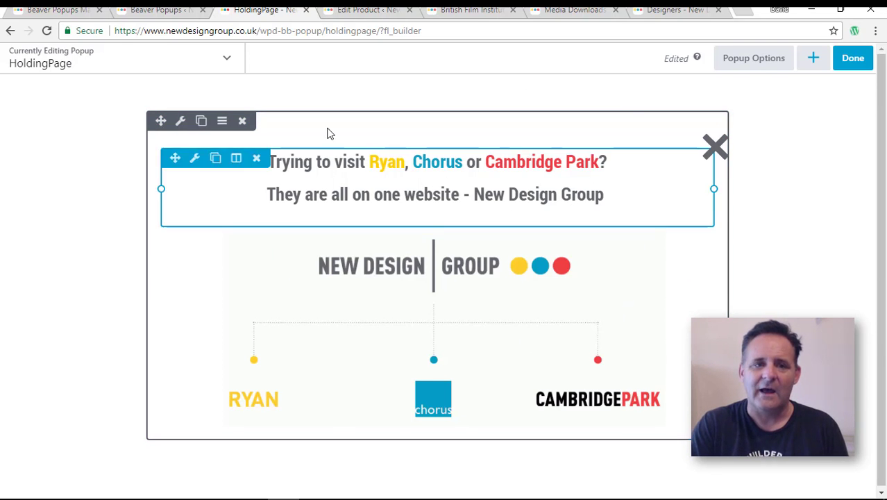
- Return to the Beaver Popups list, open the Popup Manager and review its sitewide, post type and single page popup scopes
left_click(173, 10)
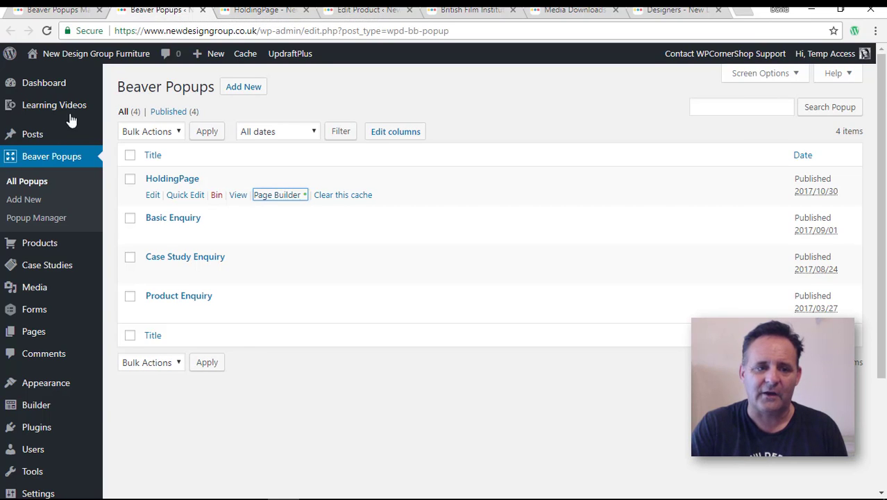
left_click(36, 218)
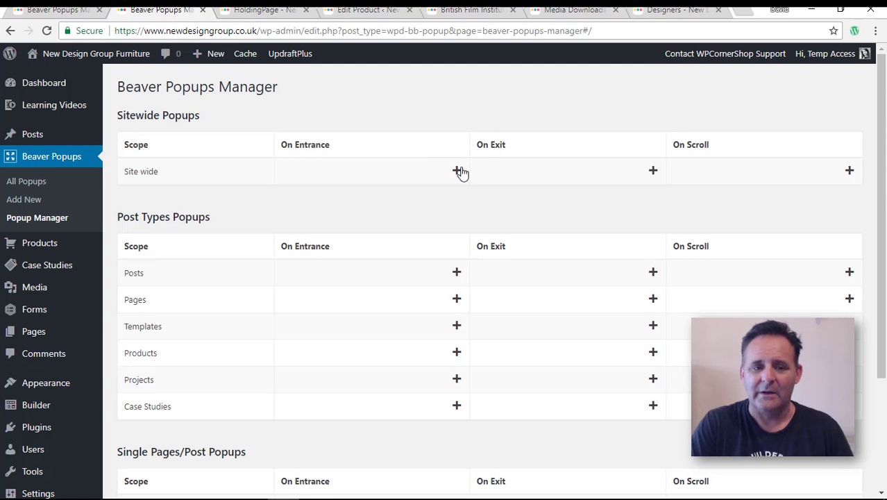
scroll(479, 186, "down", 2)
scroll(478, 182, "up", 2)
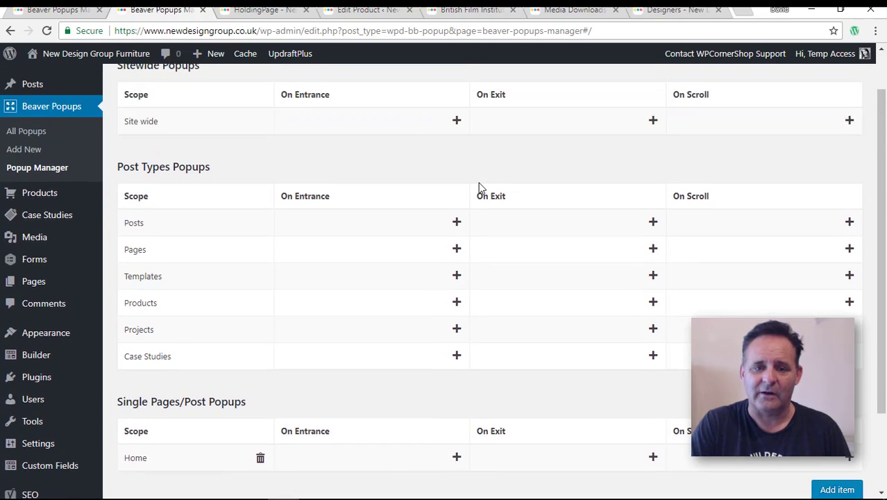
- Finish viewing the Popup Manager and bring up the Media Downloads page that is open in the page builder
scroll(478, 182, "up", 1)
scroll(412, 423, "down", 1)
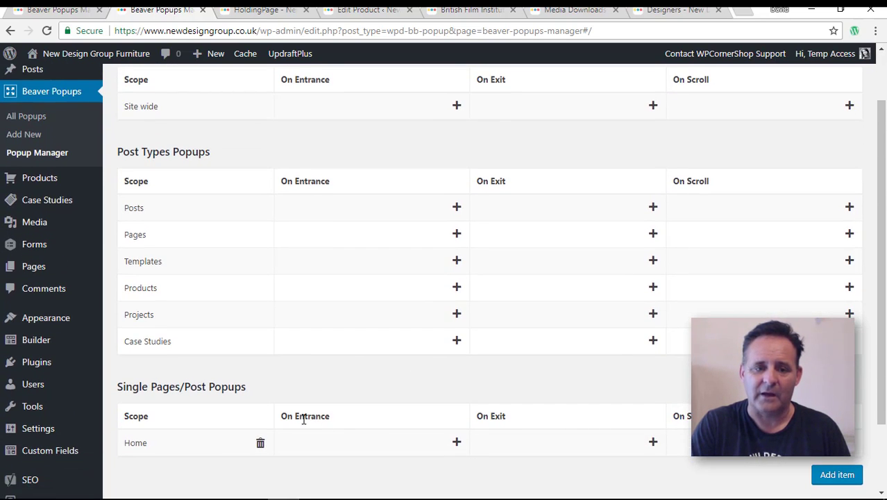
scroll(423, 406, "up", 1)
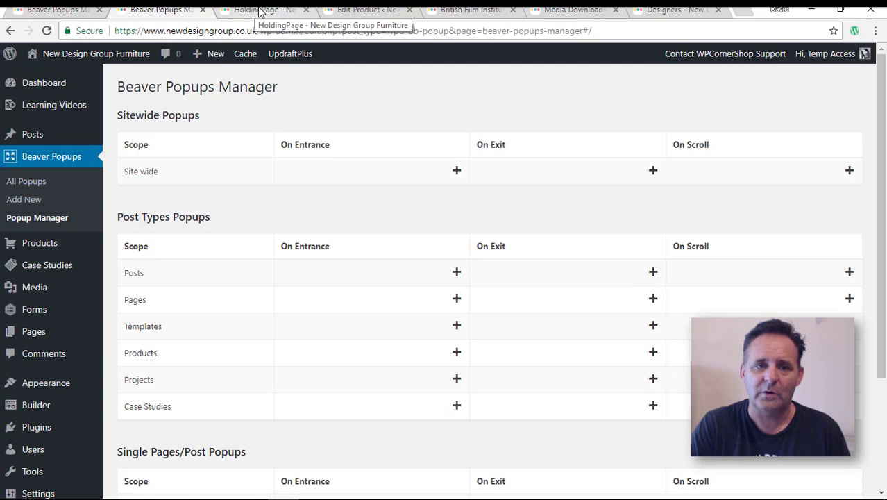
left_click(357, 10)
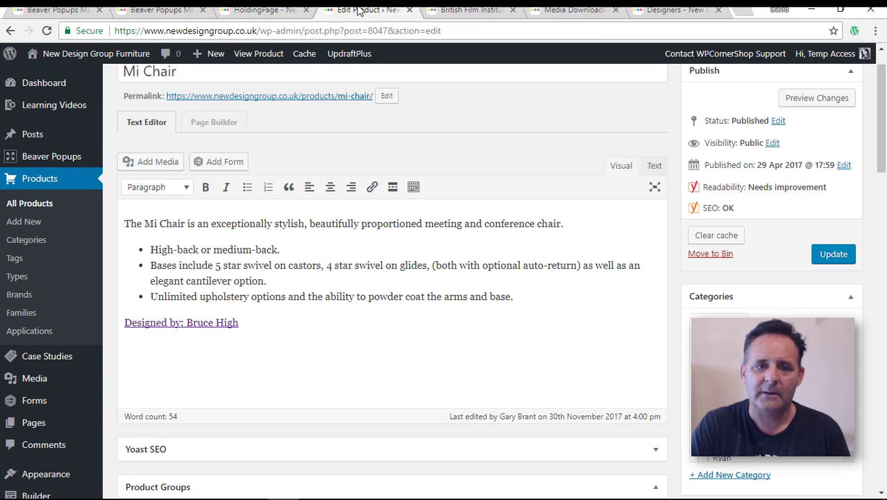
left_click(444, 10)
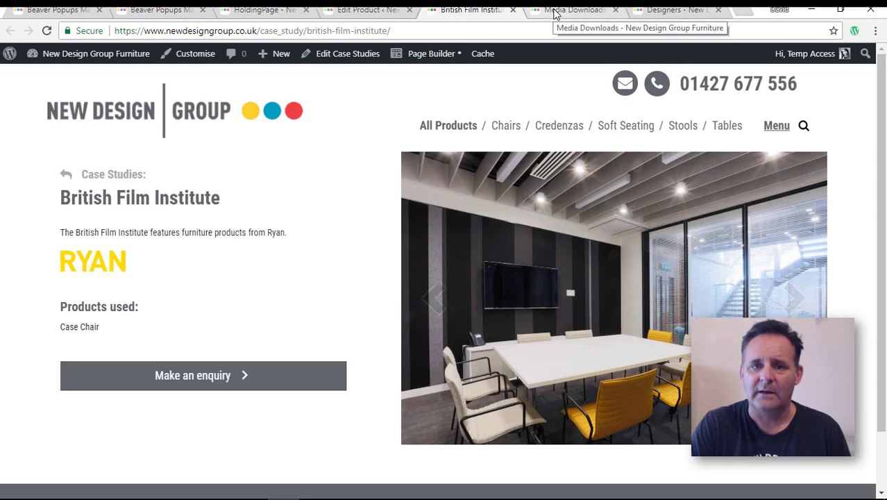
left_click(556, 11)
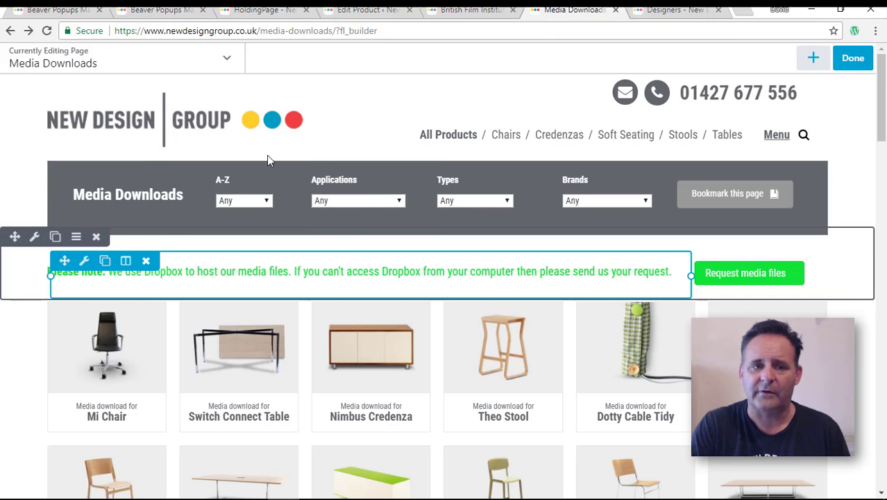
mouse_move(266, 155)
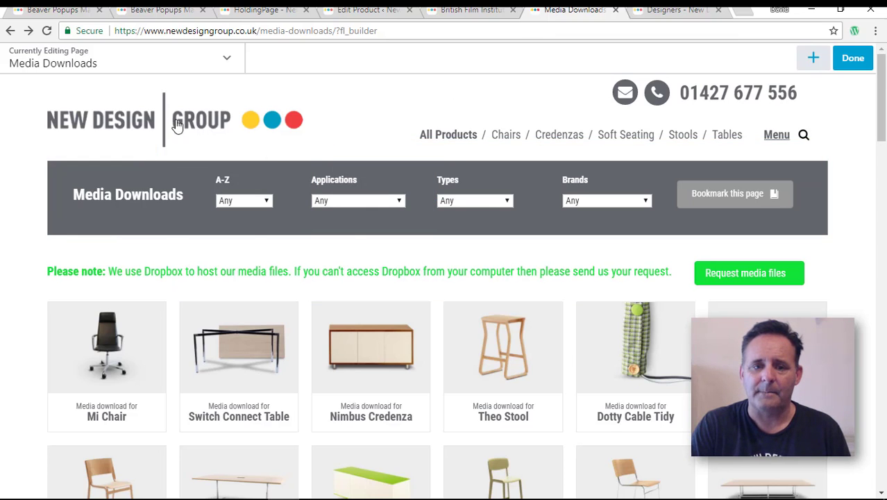
- Examine the Posts module's post layout setting and its custom post layout HTML, and cancel both without changes
left_click(434, 376)
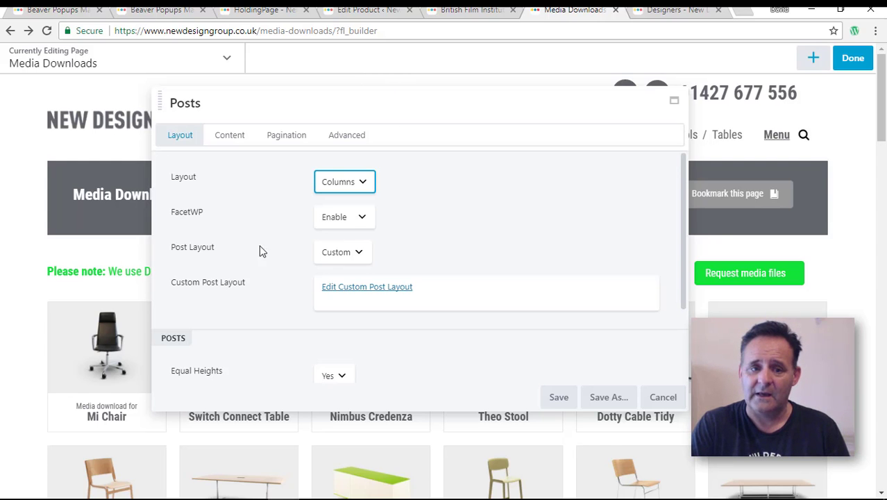
left_click(351, 255)
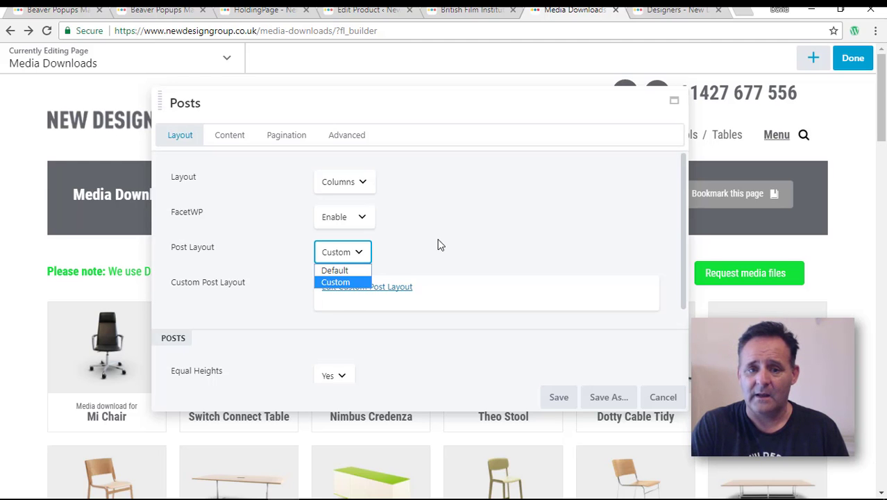
left_click(348, 282)
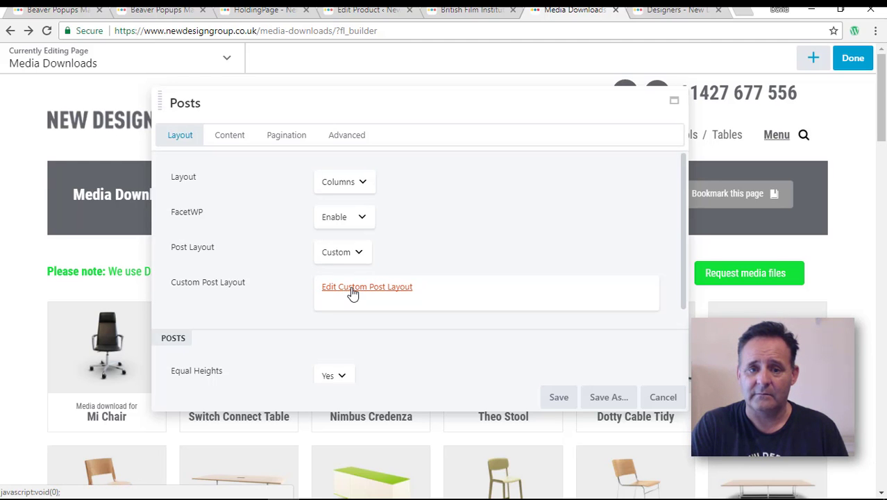
left_click(353, 287)
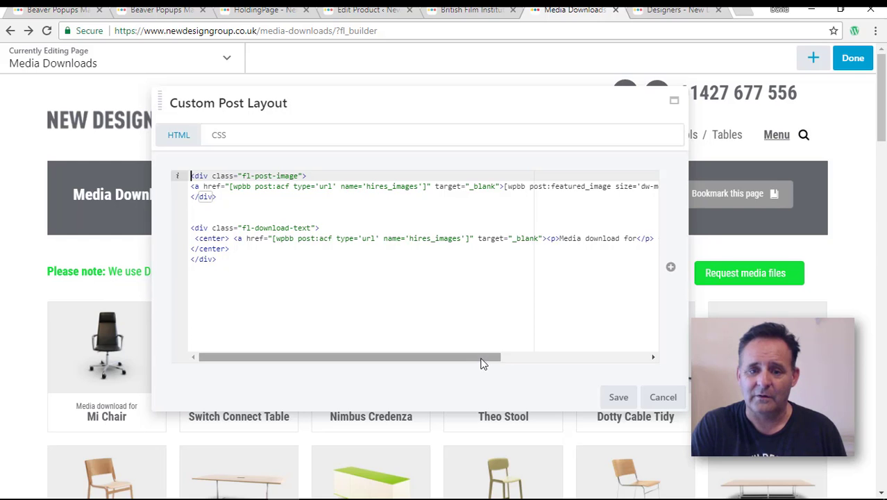
left_click_drag(483, 362, 540, 359)
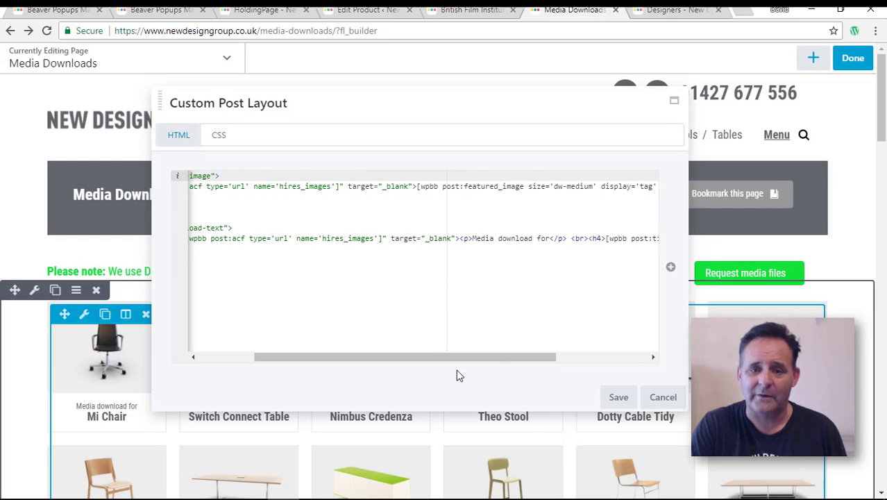
left_click_drag(493, 355, 386, 345)
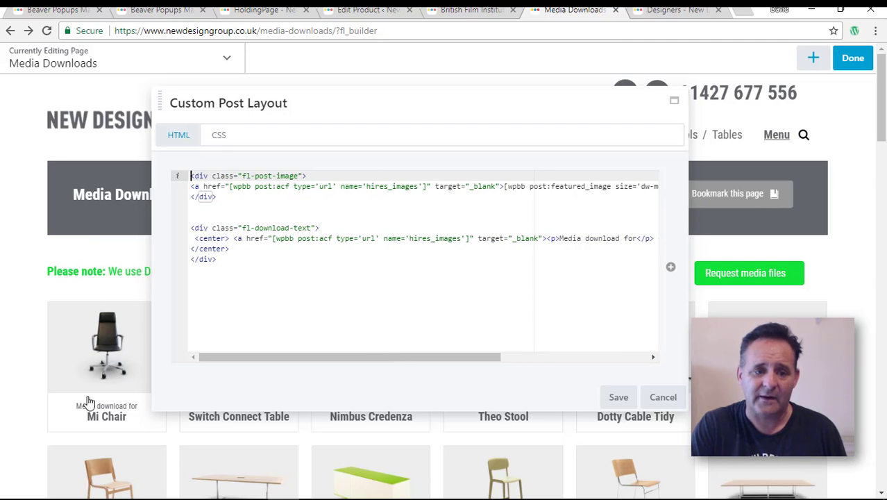
left_click(663, 397)
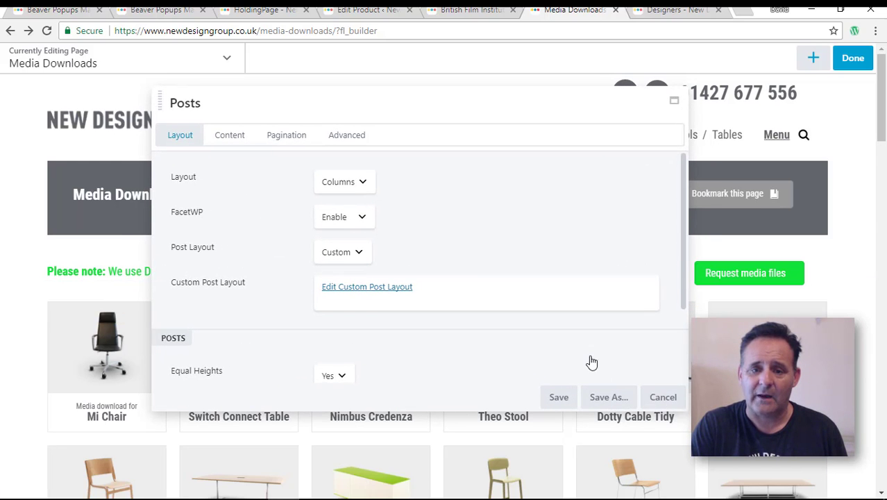
left_click(661, 397)
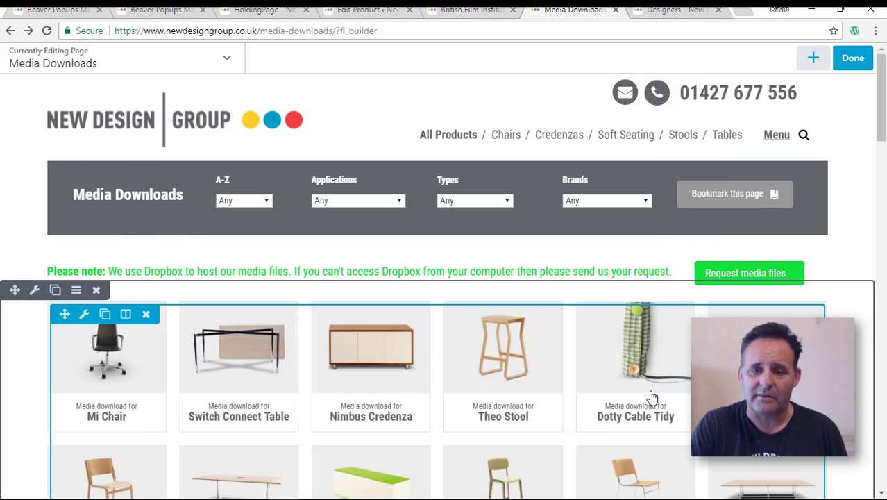
- Exit the Media Downloads page builder discarding changes, test the page's bookmark function and dismiss its message
left_click(855, 61)
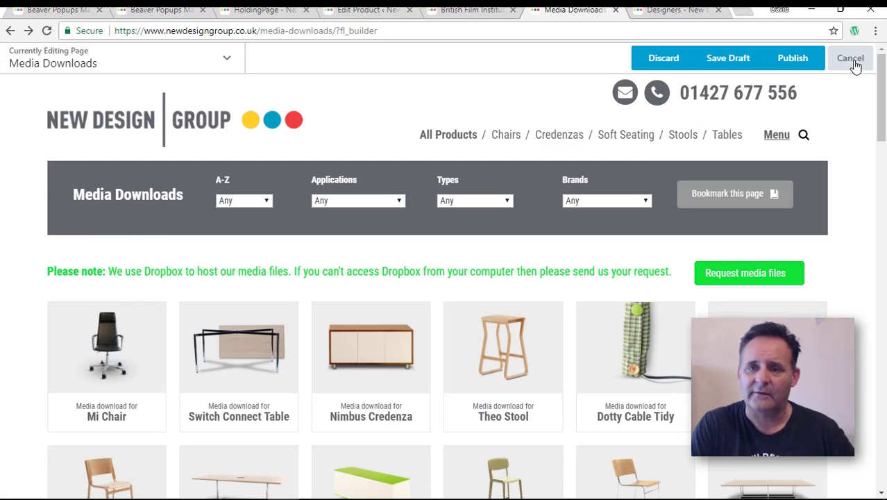
left_click(664, 60)
left_click(496, 111)
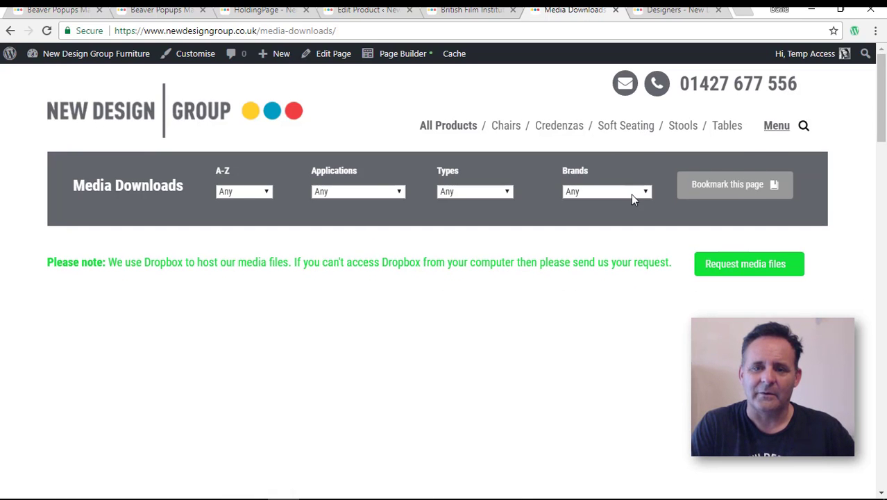
left_click(743, 193)
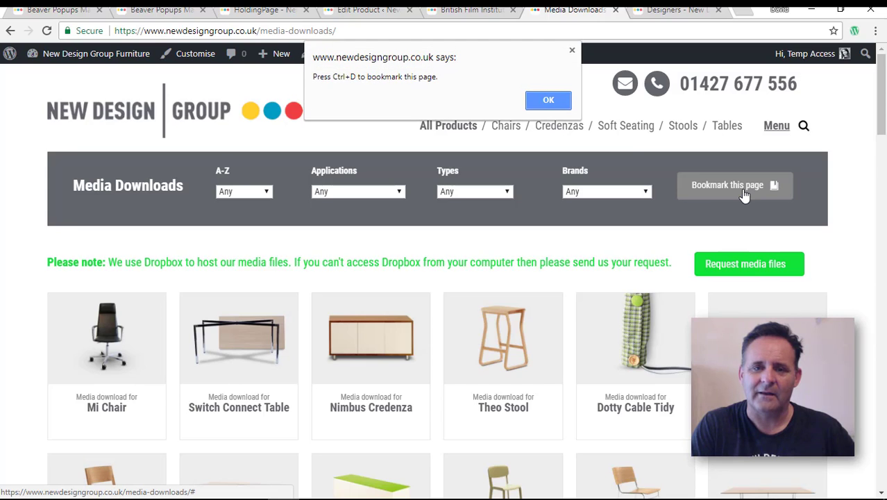
left_click(556, 101)
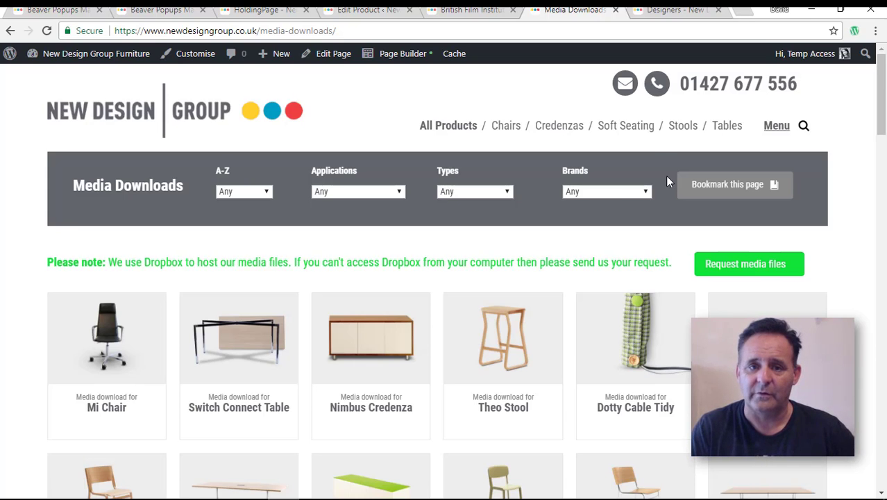
- Reopen Media Downloads in the page builder, inspect its layout CSS and bookmark JavaScript, and cancel without changes
mouse_move(403, 55)
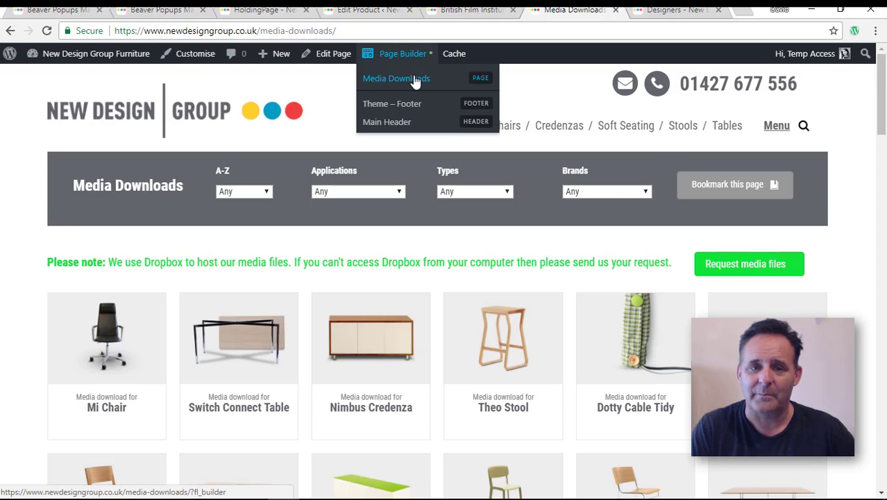
left_click(415, 81)
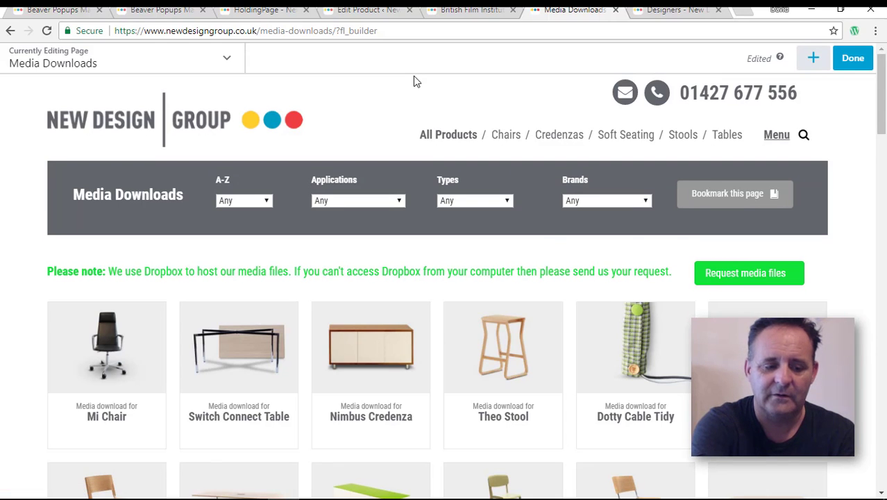
key("ctrl+y")
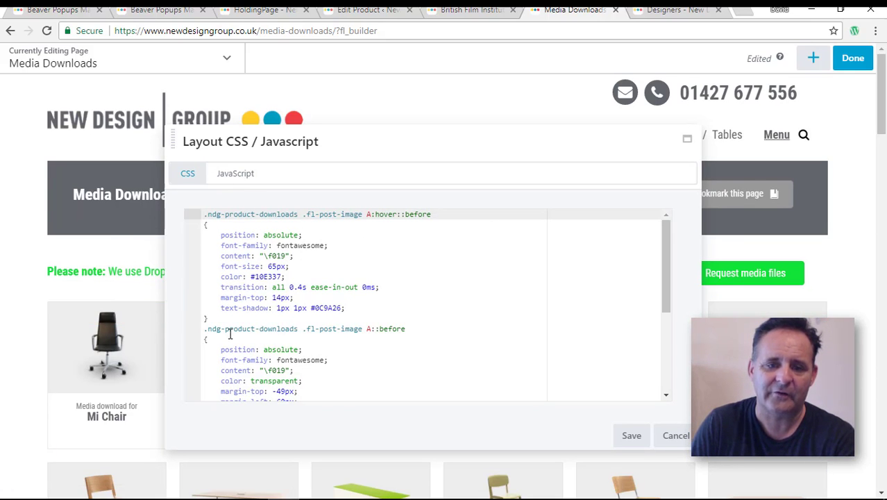
left_click(234, 174)
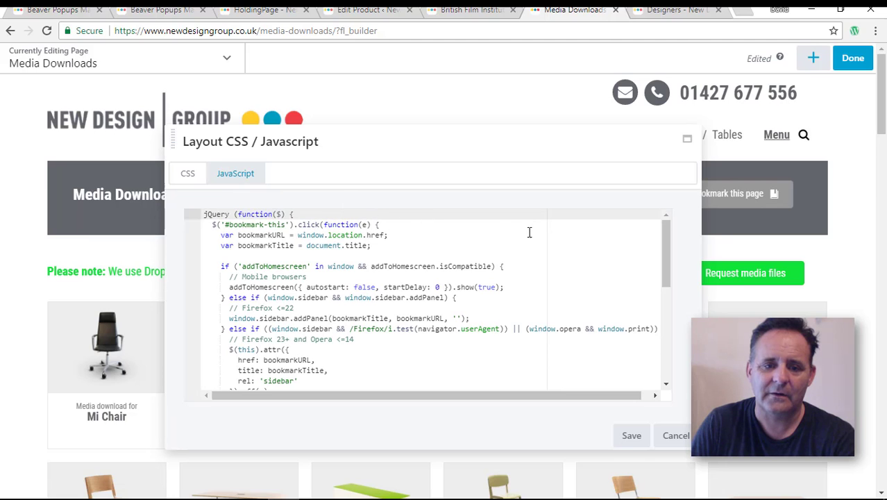
left_click_drag(670, 250, 659, 219)
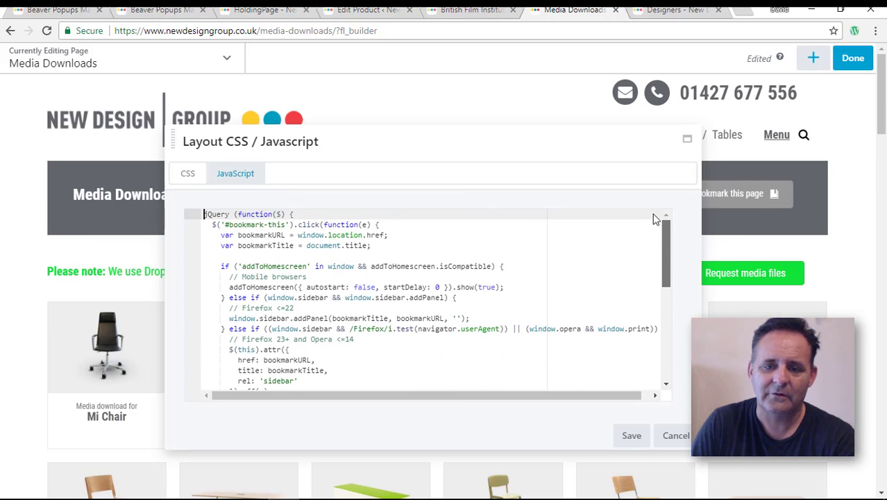
left_click(676, 436)
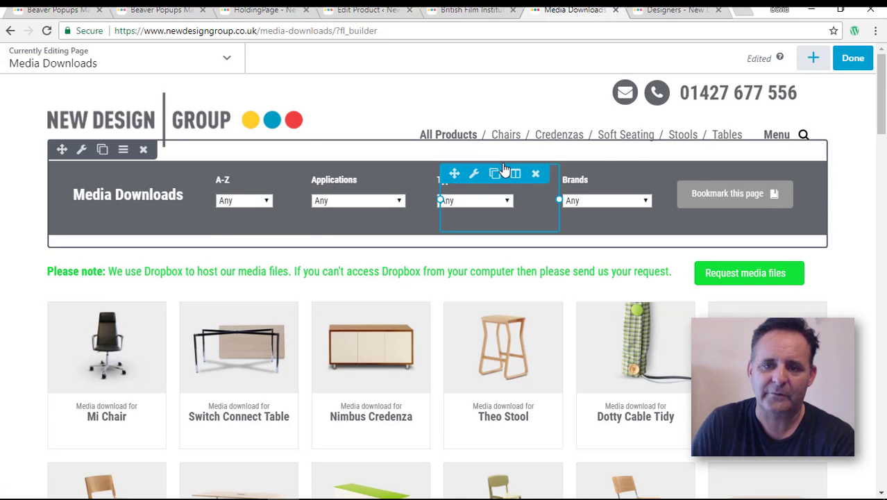
- Discard the unpublished changes to Media Downloads and exit the page builder
left_click(859, 57)
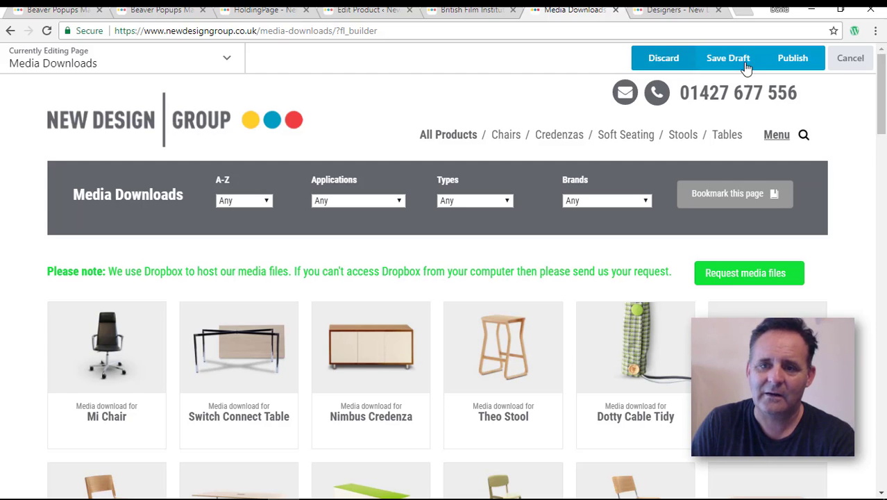
left_click(659, 62)
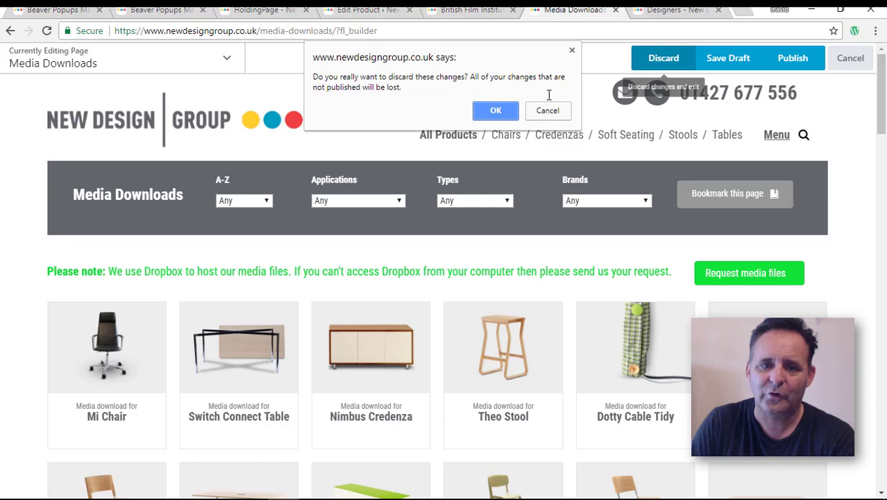
left_click(497, 112)
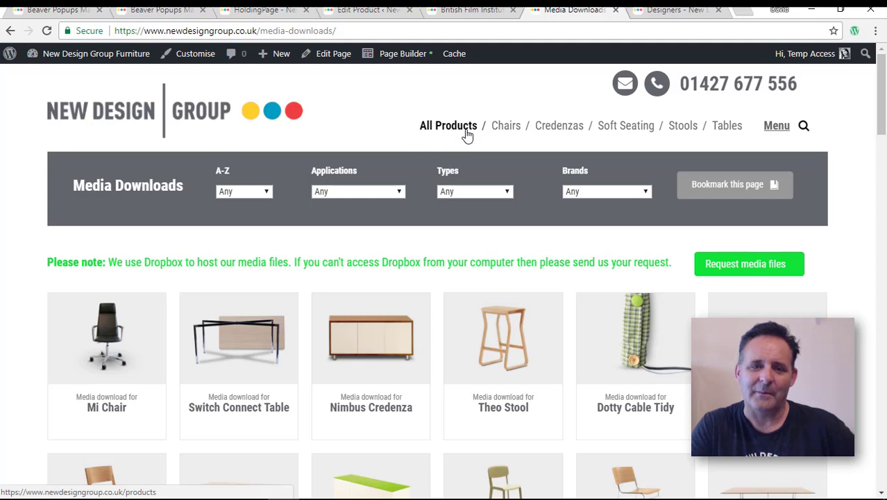
- Shrink the browser to mobile width, view the responsive navigation overlay, close it and maximize the window again
left_click(841, 11)
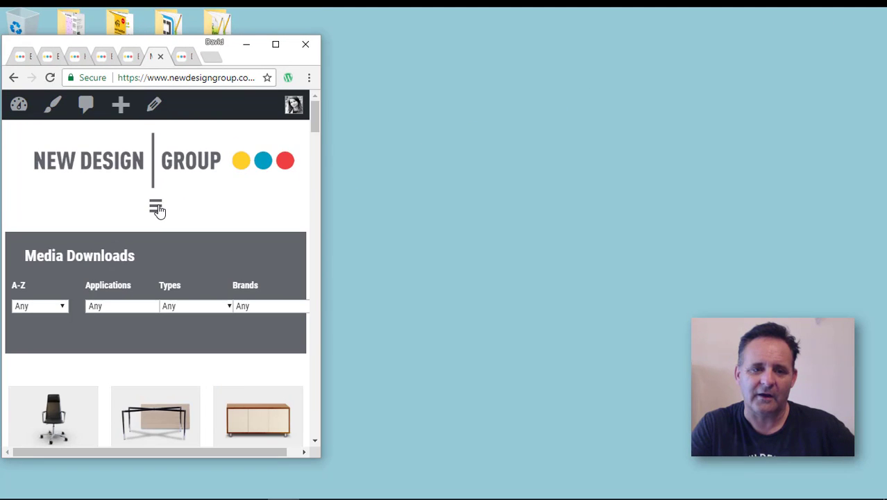
left_click(156, 208)
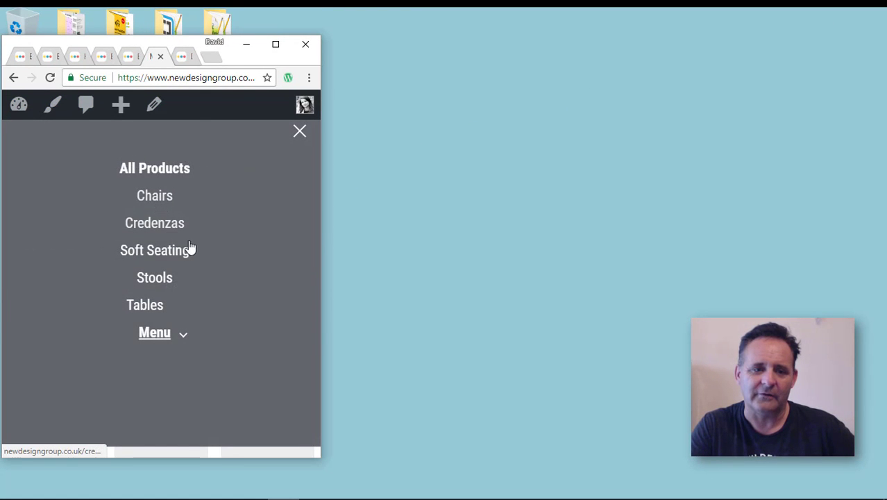
left_click(300, 132)
double_click(271, 57)
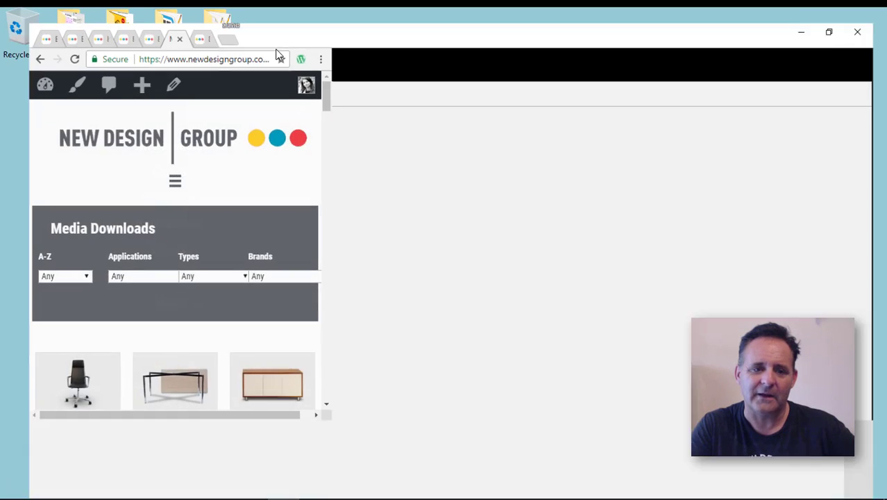
- Look through the whole product grid on the Media Downloads page and return to its filter header
scroll(568, 167, "down", 5)
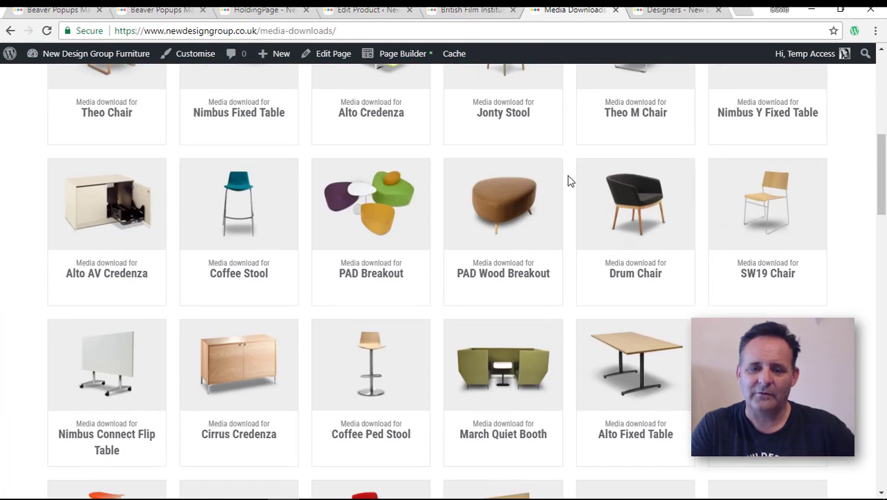
scroll(568, 178, "down", 15)
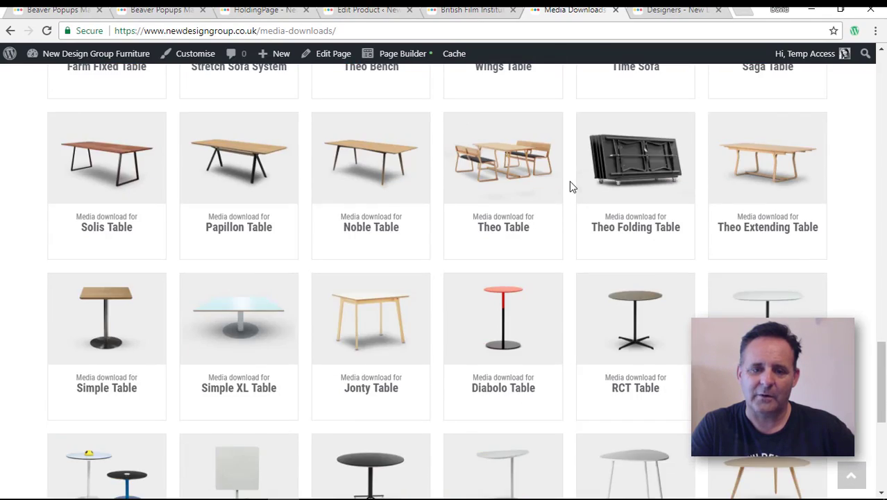
scroll(570, 184, "down", 8)
scroll(571, 186, "up", 8)
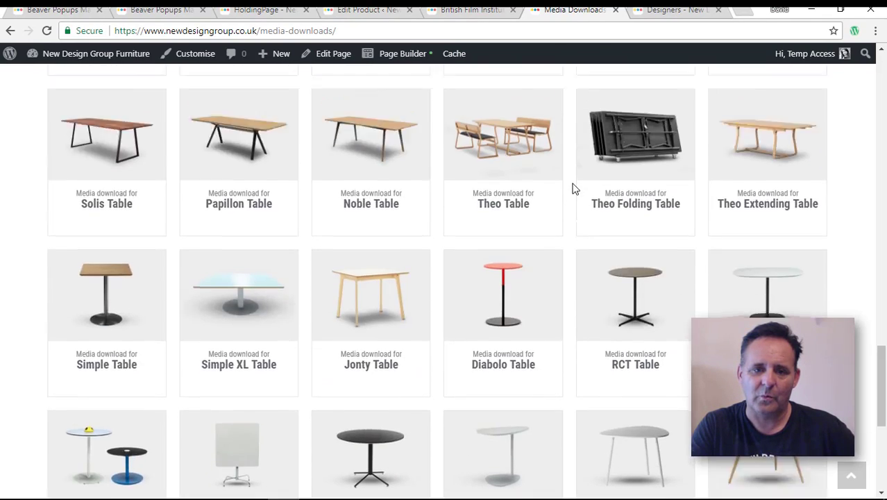
scroll(571, 188, "up", 20)
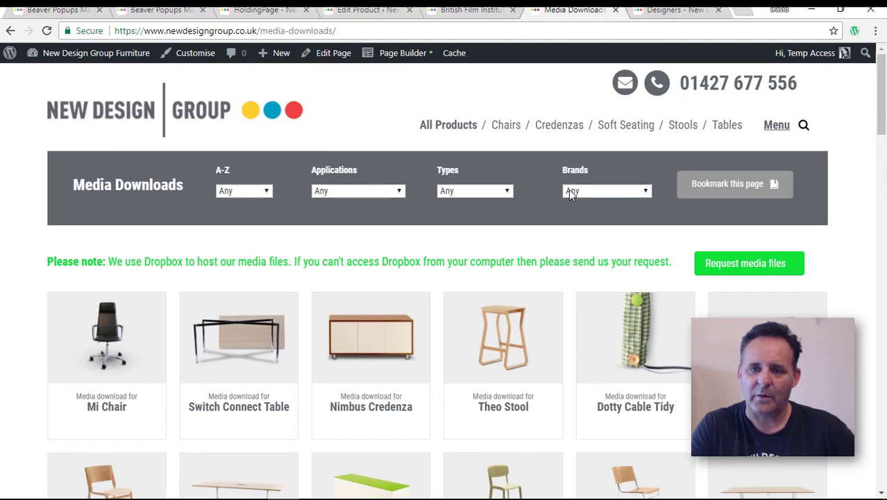